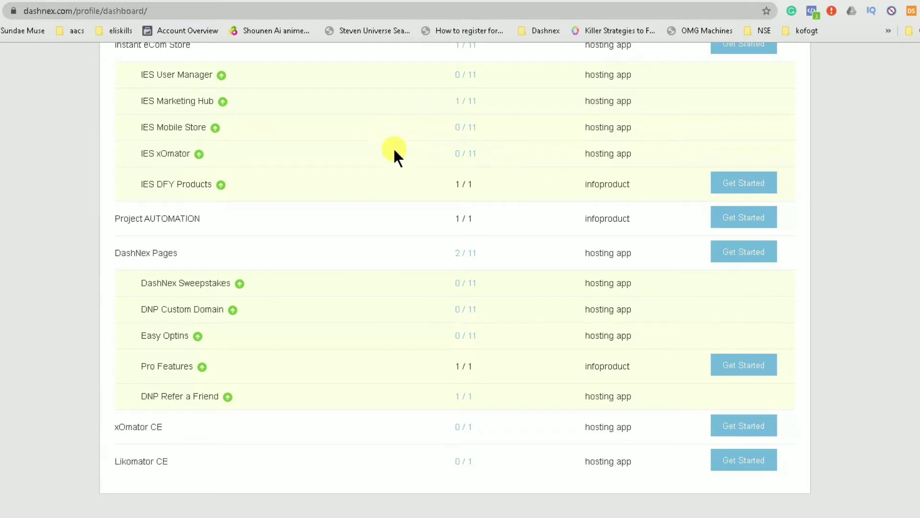
# Scroll through the Purchased Products list on the DashNex profile dashboard
pyautogui.scroll(7, 435, 151)
pyautogui.scroll(-3, 434, 177)
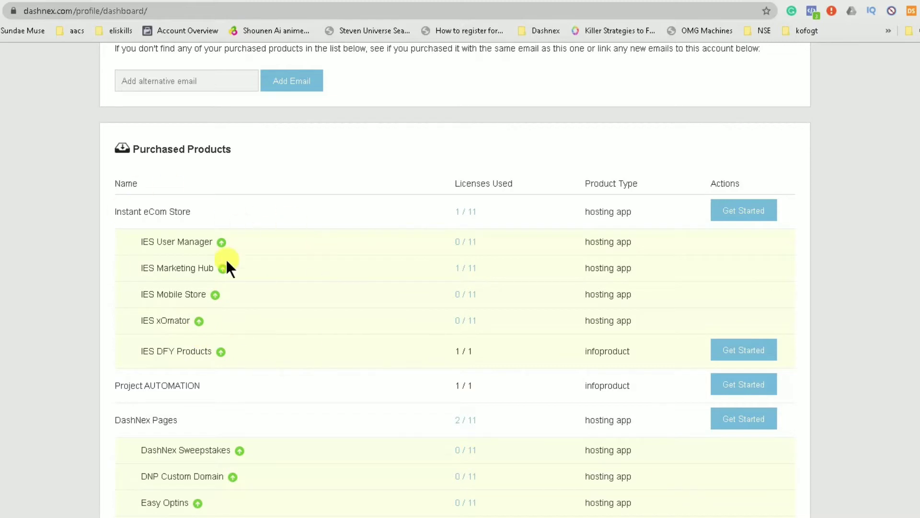
# Open DashNex Pages' lead generation pages and load the live eliskills.com site
pyautogui.click(736, 420)
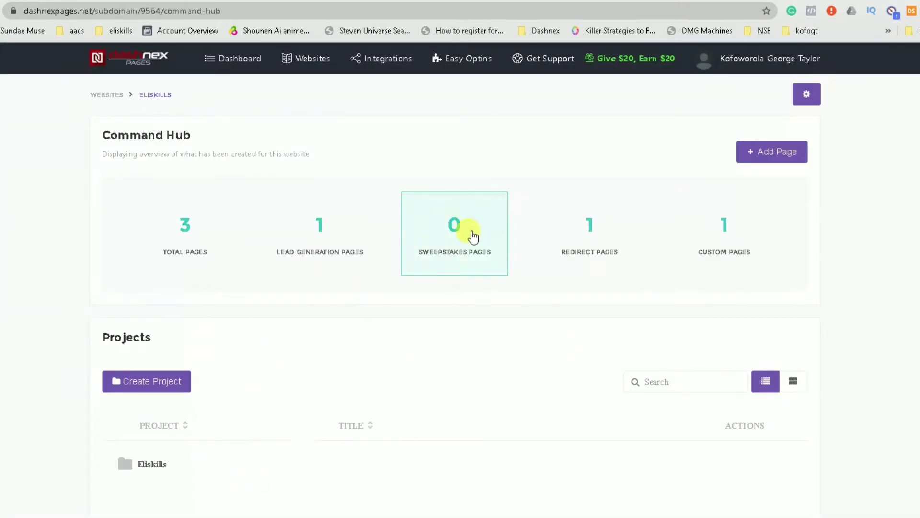
pyautogui.click(351, 239)
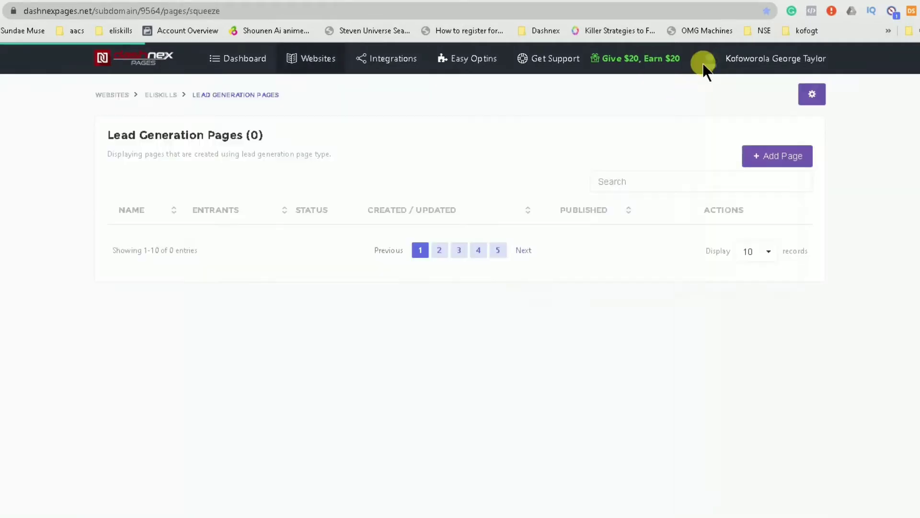
pyautogui.click(668, 10)
pyautogui.write('elis')
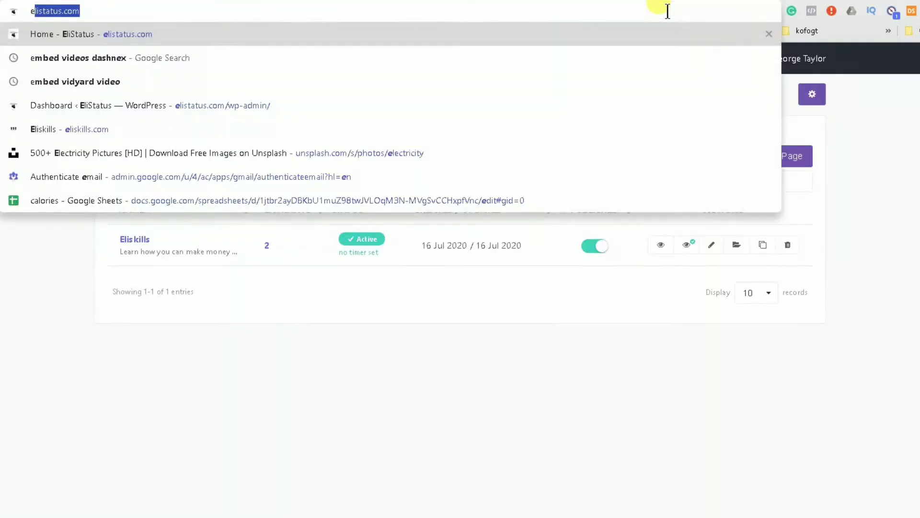
pyautogui.write('k')
pyautogui.press('Return')
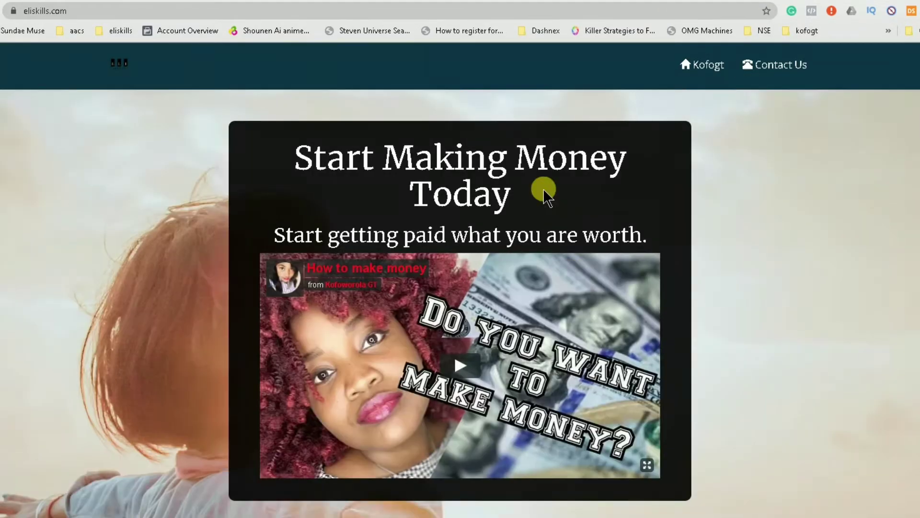
# Scroll through the eliskills.com page and return to the DashNex Pages dashboard
pyautogui.scroll(-2, 541, 341)
pyautogui.scroll(2, 541, 341)
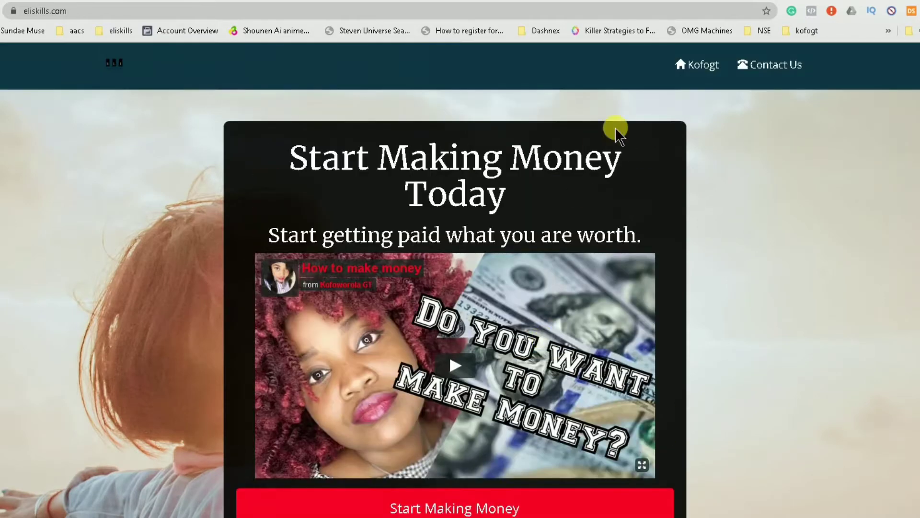
pyautogui.click(828, 1)
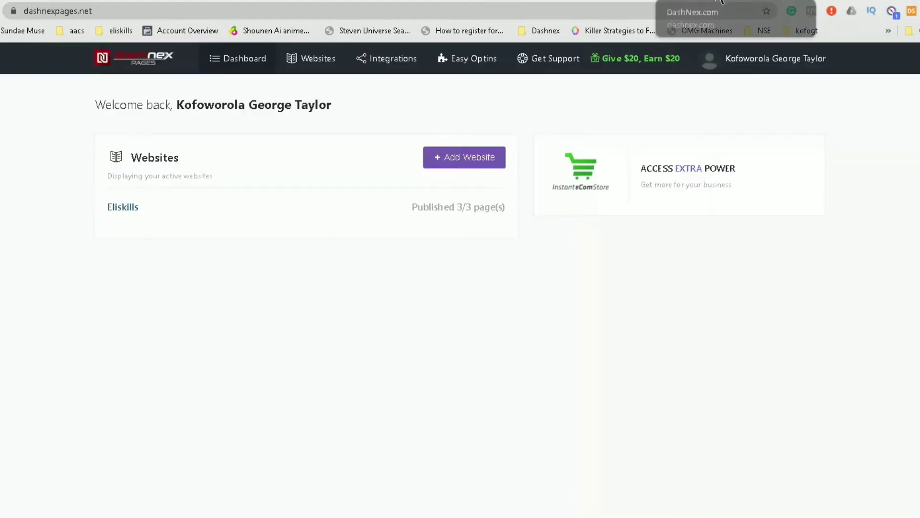
# Start a new website and enter a provisional subdomain, 'Watchessale'
pyautogui.click(440, 154)
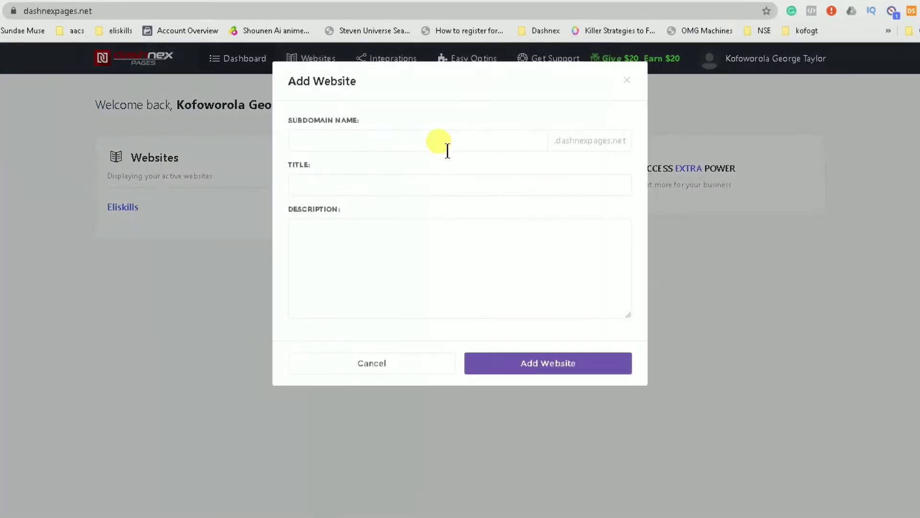
pyautogui.click(367, 140)
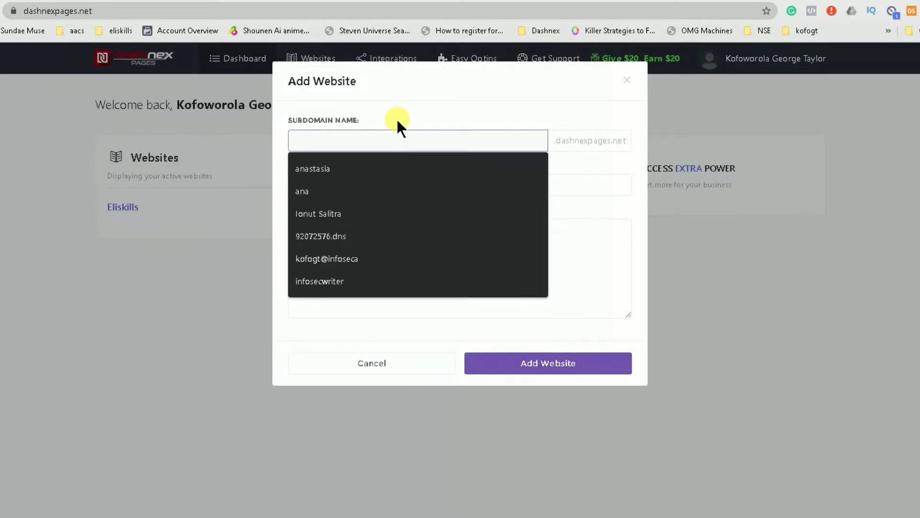
pyautogui.write('Jane')
pyautogui.press('BackSpace')
pyautogui.press('BackSpace')
pyautogui.press('BackSpace')
pyautogui.press('BackSpace')
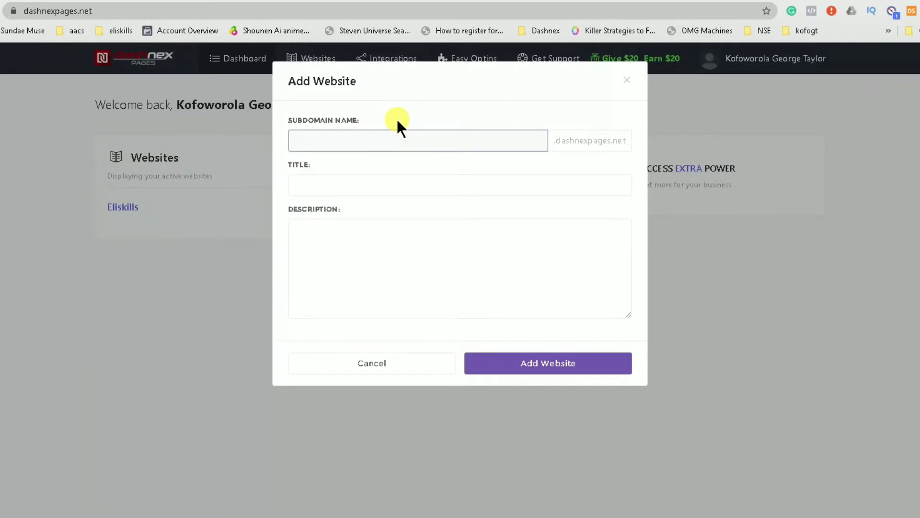
pyautogui.write('Watchessale')
# Replace the subdomain with 'Business Course'
pyautogui.click(330, 190)
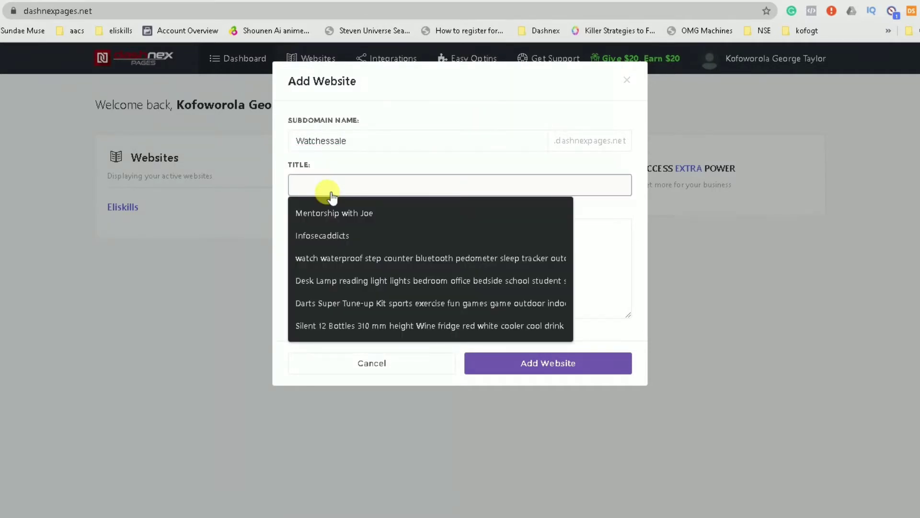
pyautogui.write('Bu')
pyautogui.click(372, 146)
pyautogui.moveTo(372, 145); pyautogui.dragTo(291, 153)
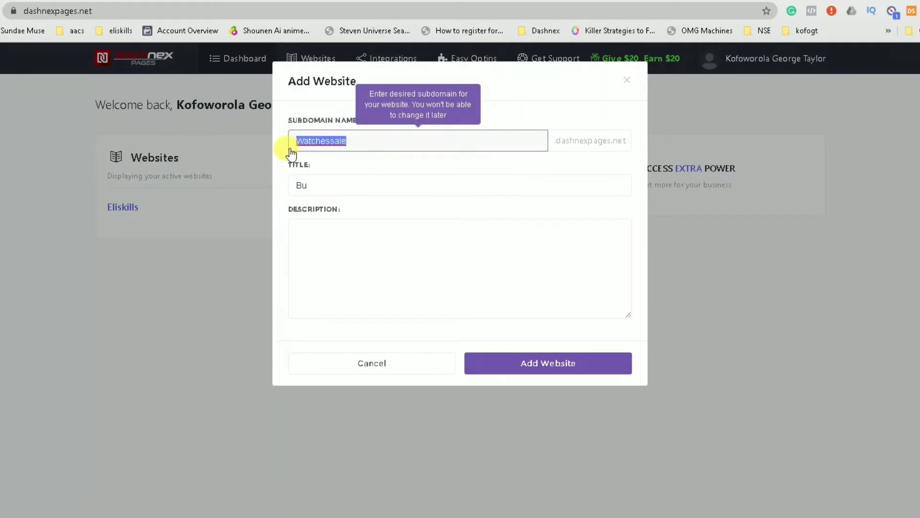
pyautogui.write('Cusines')
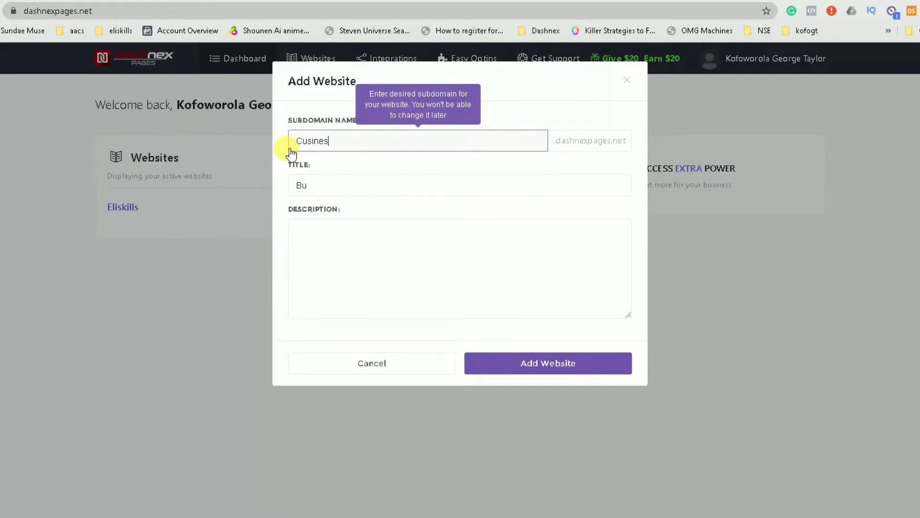
pyautogui.press('BackSpace')
pyautogui.press('BackSpace')
pyautogui.press('BackSpace')
pyautogui.press('BackSpace')
pyautogui.press('BackSpace')
pyautogui.press('BackSpace')
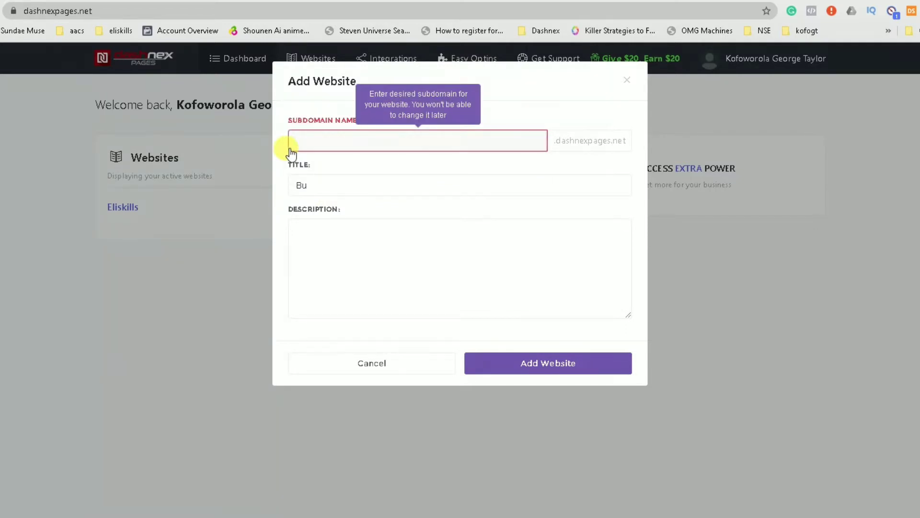
pyautogui.write('Business')
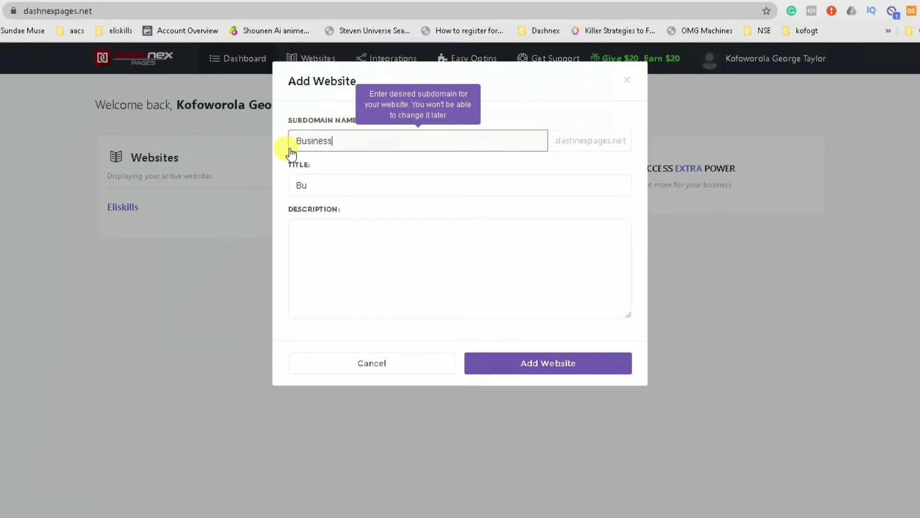
pyautogui.write(' Course')
# Enter the site title 'Learn a new skill' and create the website
pyautogui.click(349, 191)
pyautogui.write('Bu')
pyautogui.press('BackSpace')
pyautogui.press('BackSpace')
pyautogui.write('Learn ')
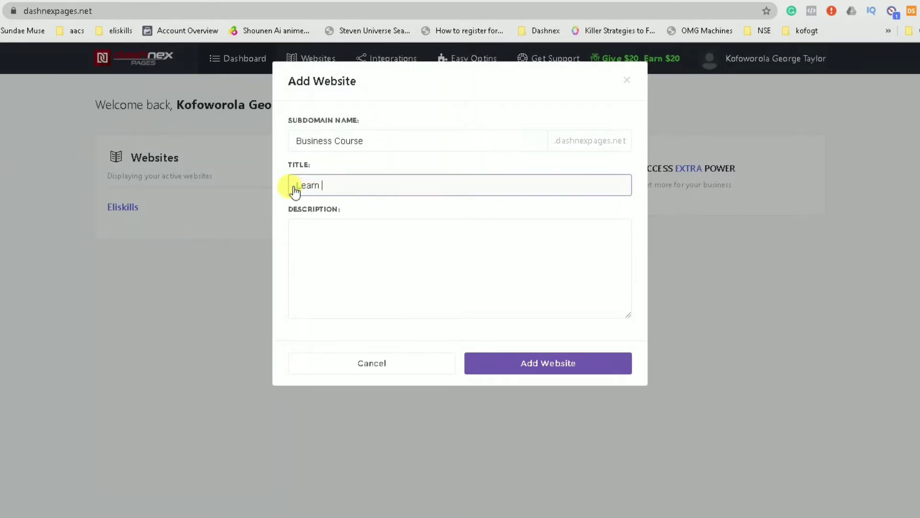
pyautogui.write('a nw')
pyautogui.write('ew skill')
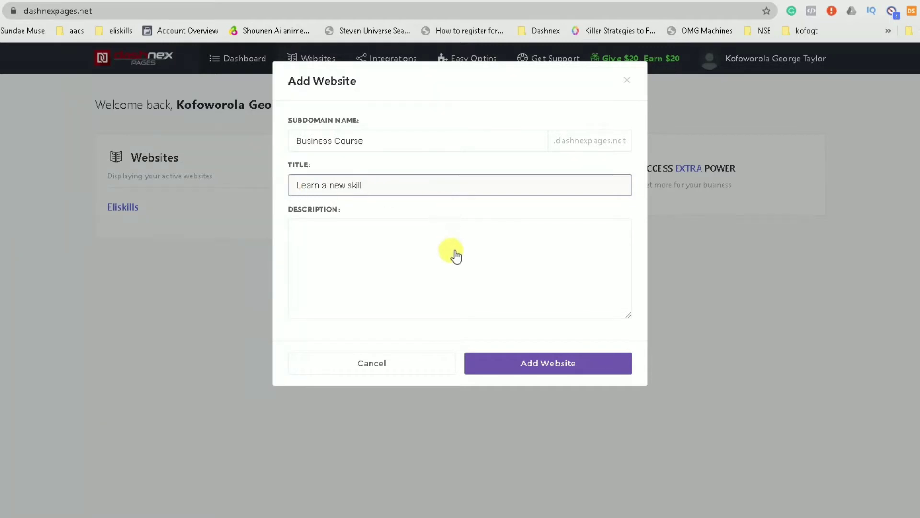
pyautogui.click(456, 252)
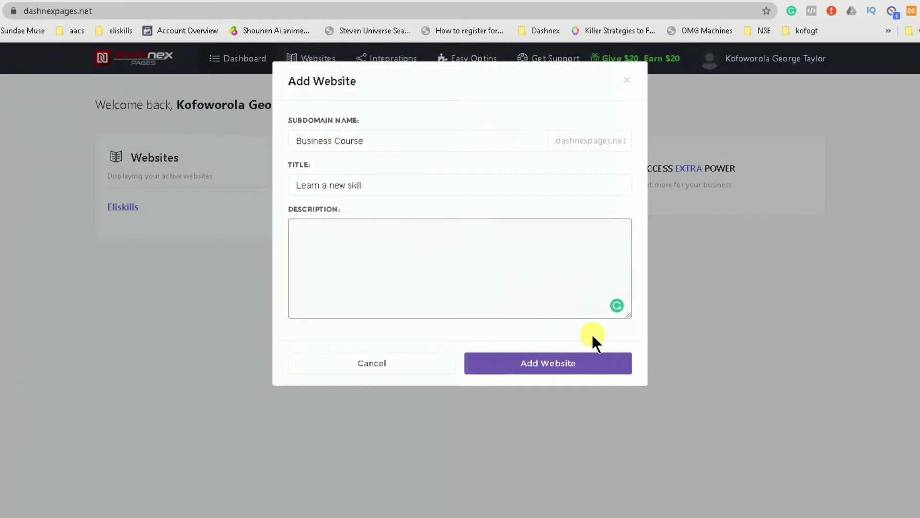
pyautogui.click(507, 373)
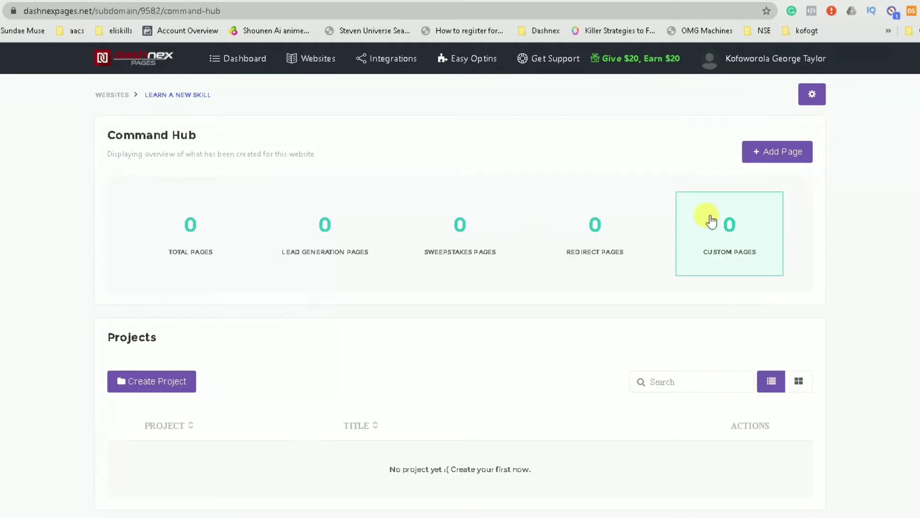
# Start adding a new page to the 'Learn a new skill' website
pyautogui.click(775, 150)
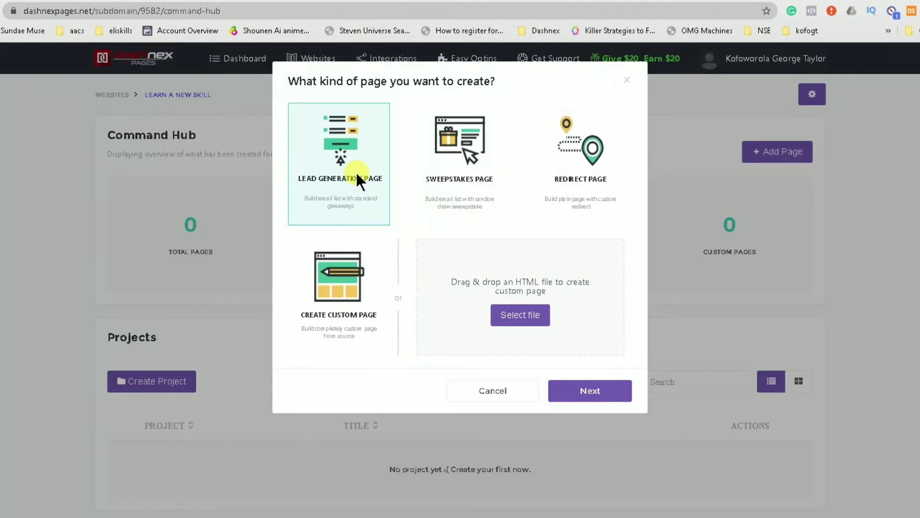
# Continue with the Lead Generation Page type and browse the wizard's template list
pyautogui.click(610, 396)
pyautogui.click(263, 194)
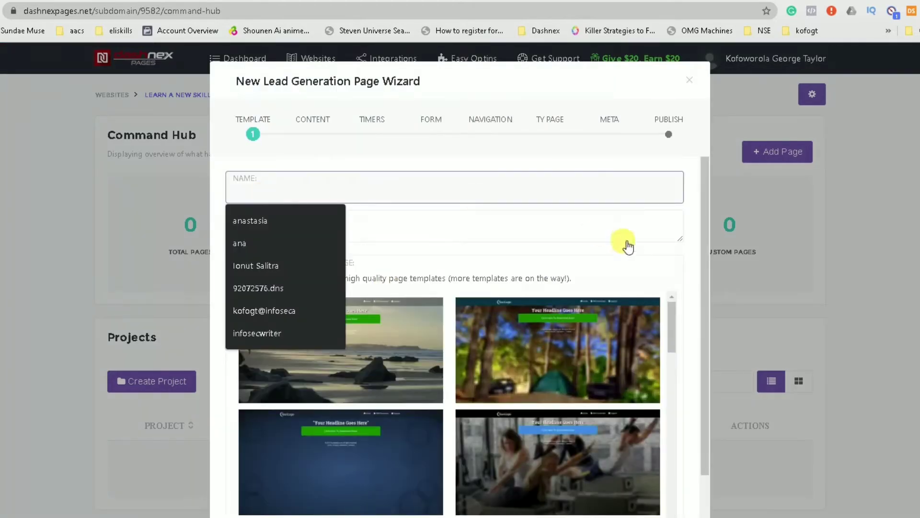
pyautogui.scroll(-2, 652, 247)
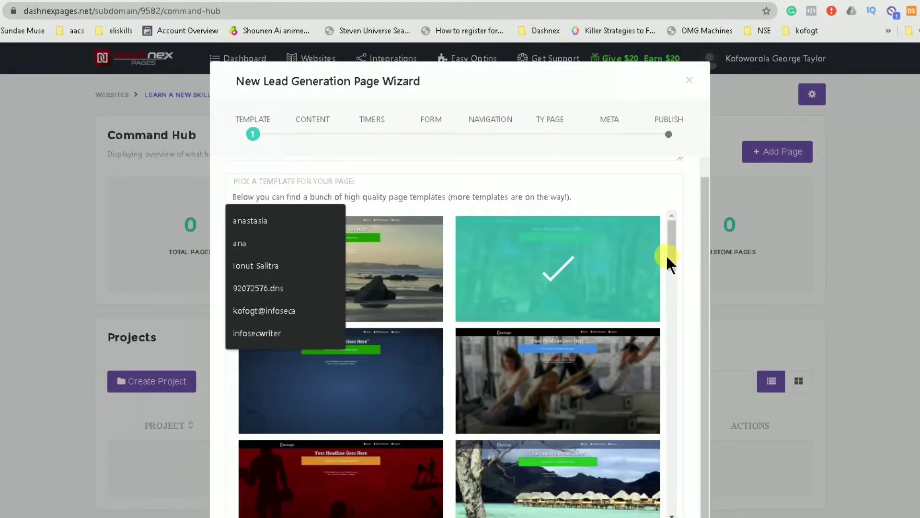
pyautogui.moveTo(671, 255); pyautogui.dragTo(693, 310)
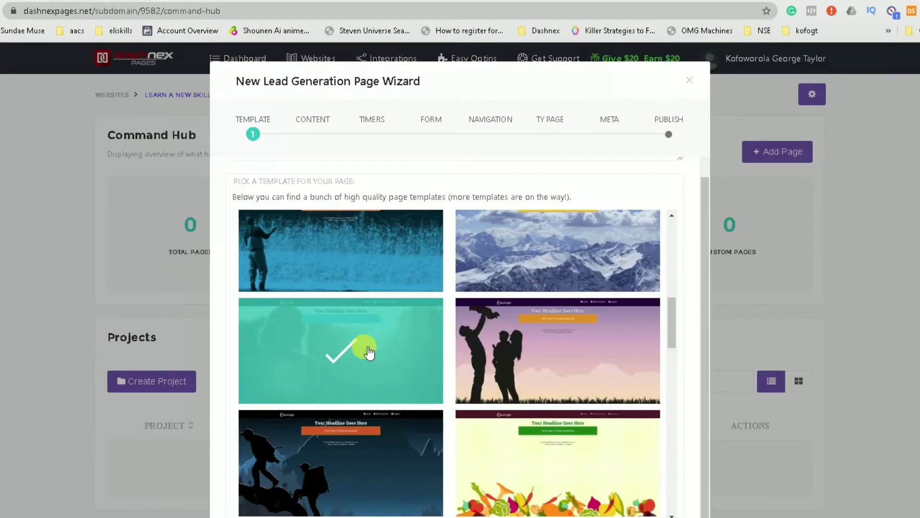
pyautogui.scroll(10, 531, 309)
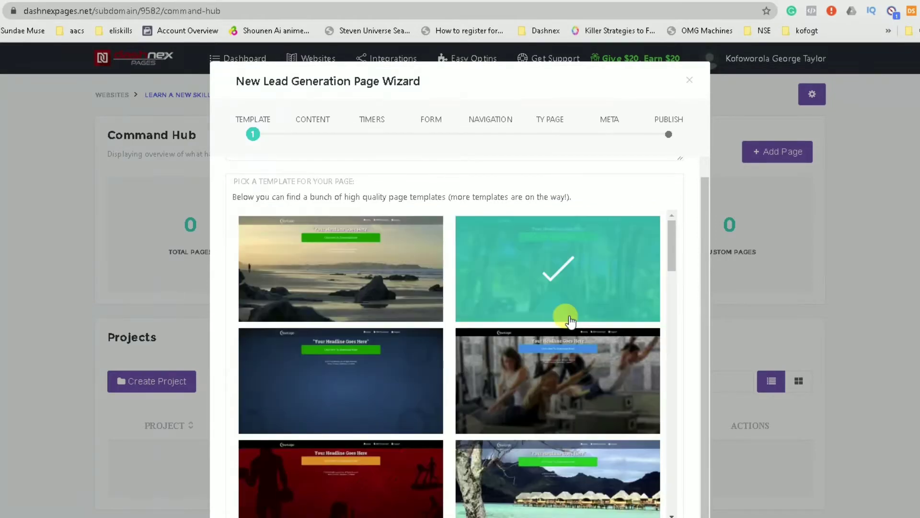
pyautogui.scroll(-2, 569, 320)
pyautogui.moveTo(675, 289); pyautogui.dragTo(662, 424)
pyautogui.scroll(1, 637, 407)
# Choose the businessman-with-rising-arrow template for the page
pyautogui.click(551, 375)
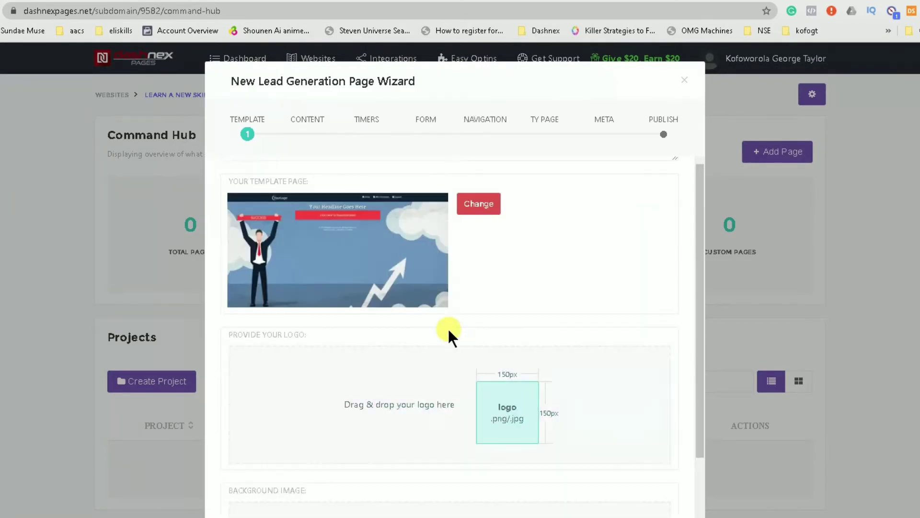
pyautogui.scroll(-3, 479, 235)
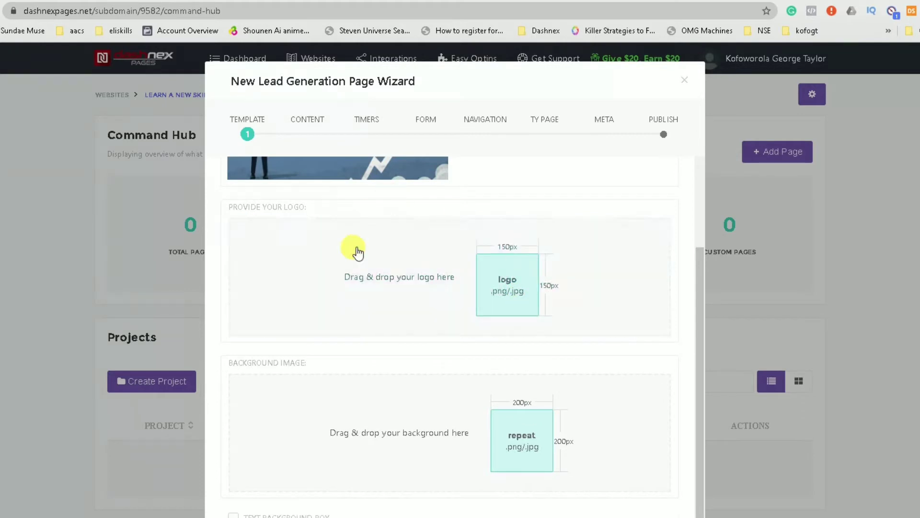
pyautogui.moveTo(500, 297); pyautogui.dragTo(573, 206)
# Upload logo.png as the page logo under Provide Your Logo
pyautogui.click(528, 263)
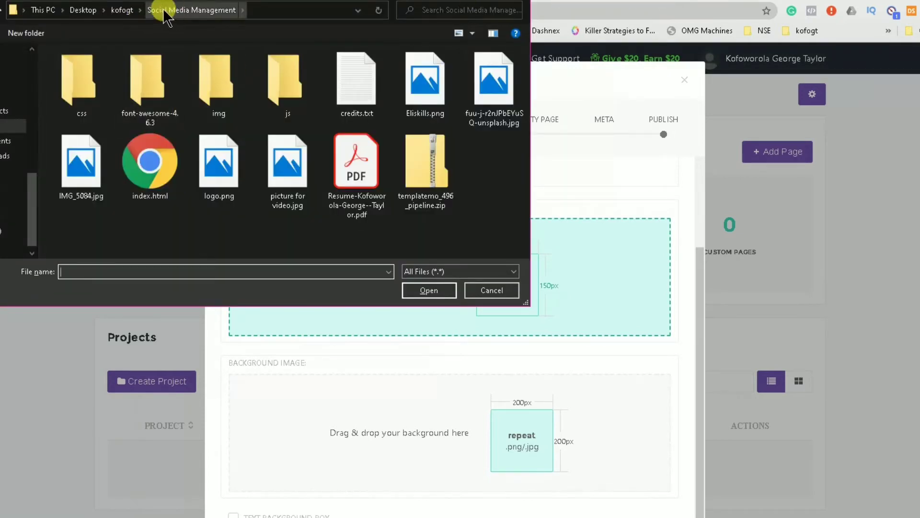
pyautogui.click(221, 192)
pyautogui.click(420, 293)
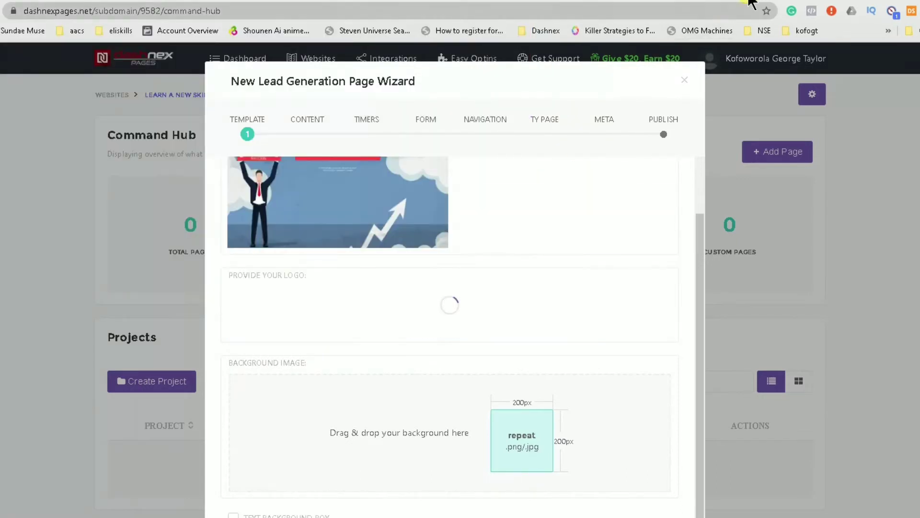
pyautogui.scroll(-1, 476, 331)
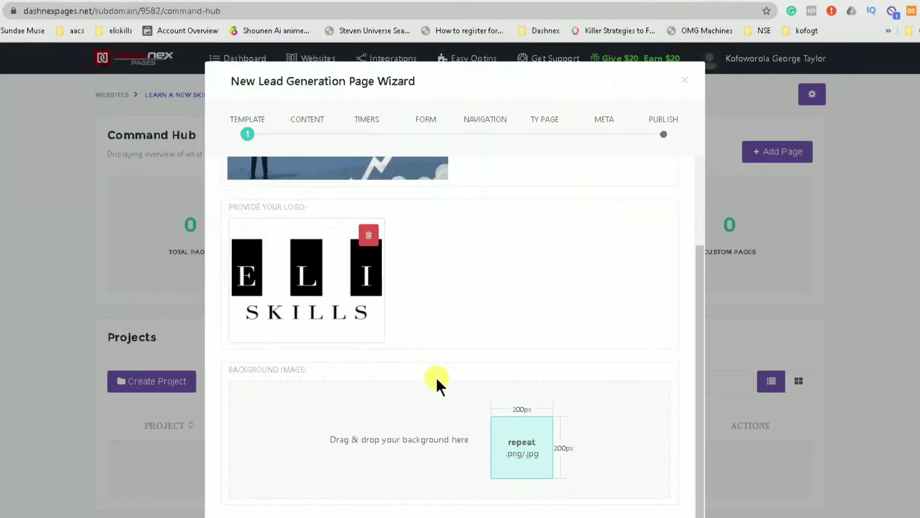
pyautogui.scroll(-1, 514, 310)
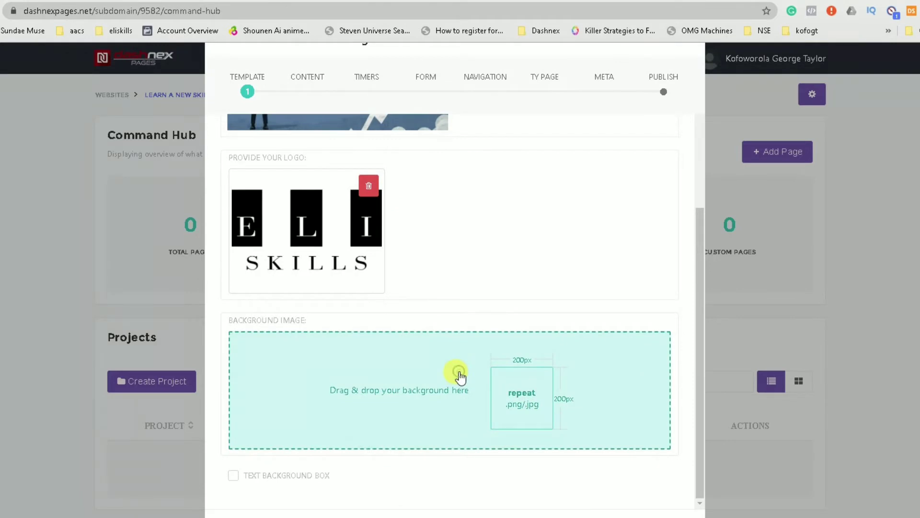
pyautogui.moveTo(460, 377); pyautogui.dragTo(526, 303)
# Download the glowing blue lightbulb photo from the Unsplash electricity results
pyautogui.press('Escape')
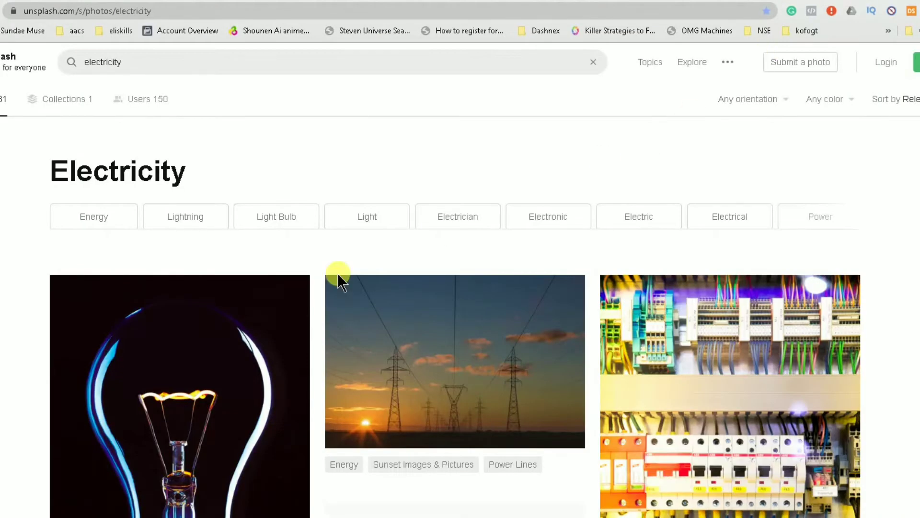
pyautogui.scroll(-10, 340, 273)
pyautogui.scroll(7, 258, 270)
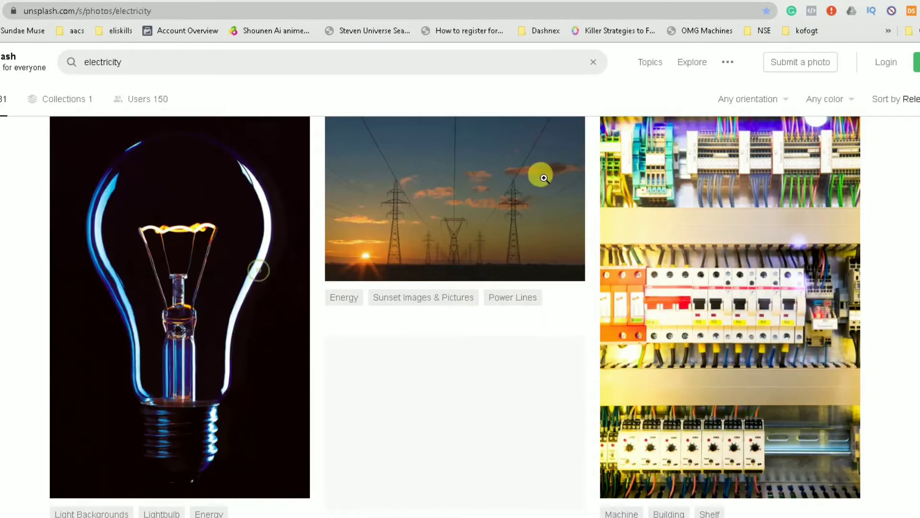
pyautogui.click(251, 226)
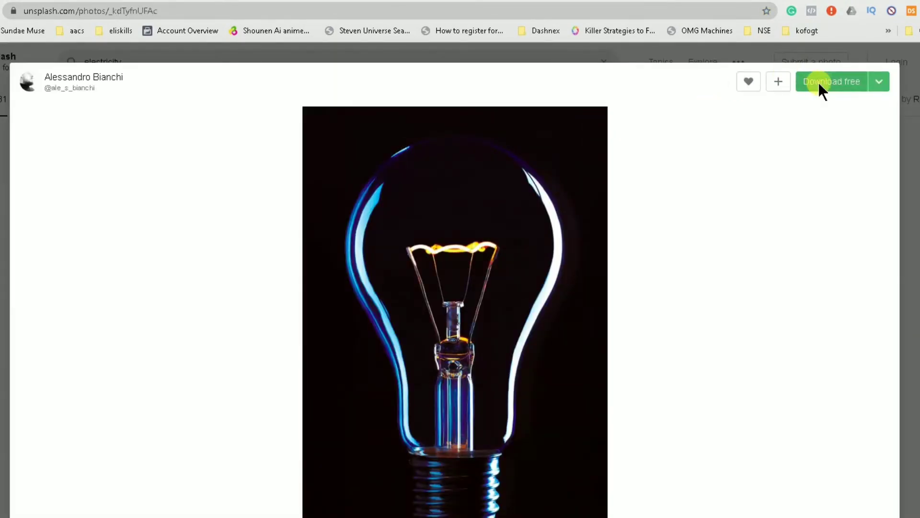
pyautogui.click(819, 83)
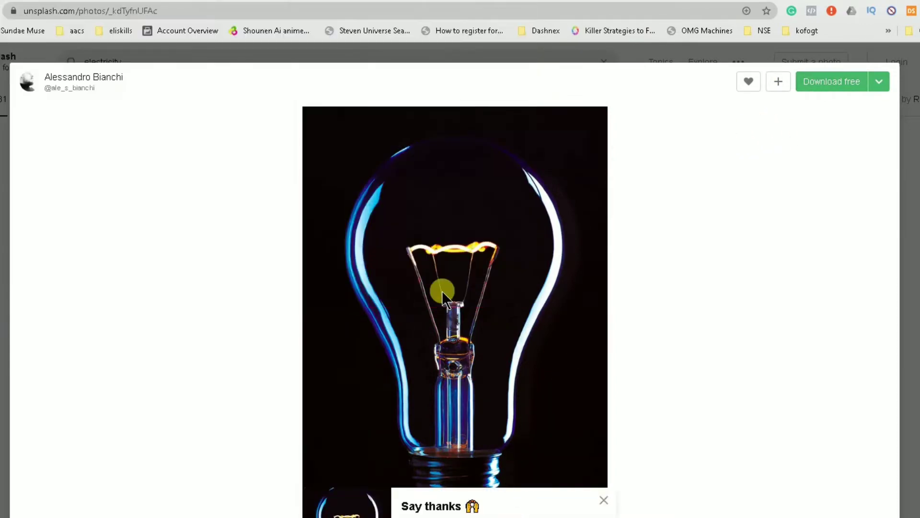
pyautogui.hotkey('ctrl', 'Tab')
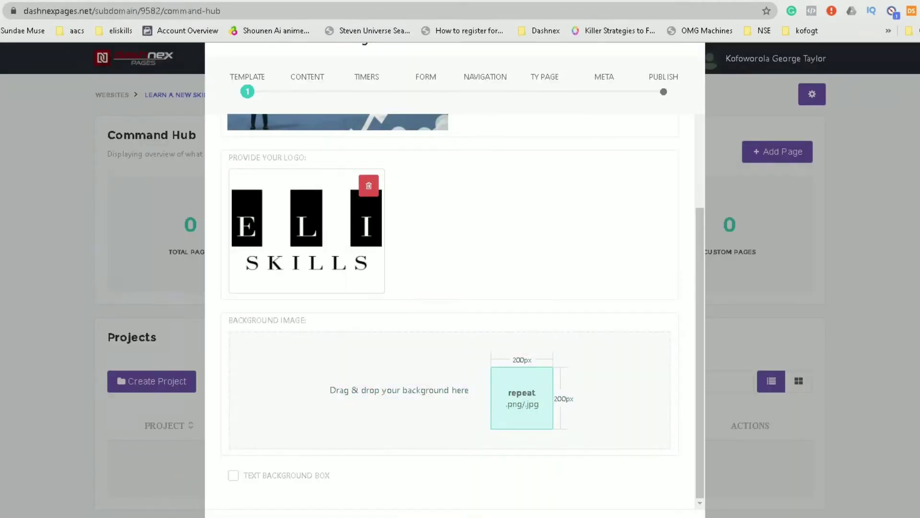
# Use the lightbulb photo as the background image, positioned to Cover
pyautogui.moveTo(357, 517); pyautogui.dragTo(433, 391)
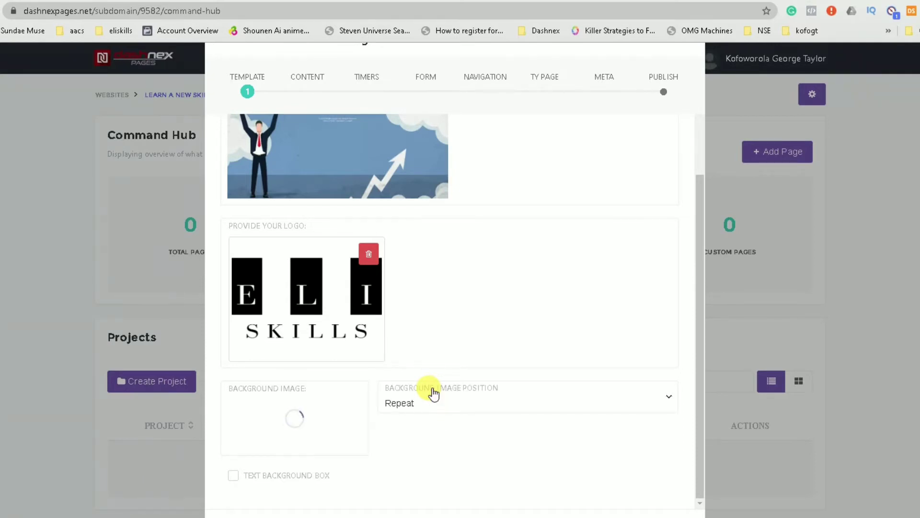
pyautogui.scroll(-2, 433, 392)
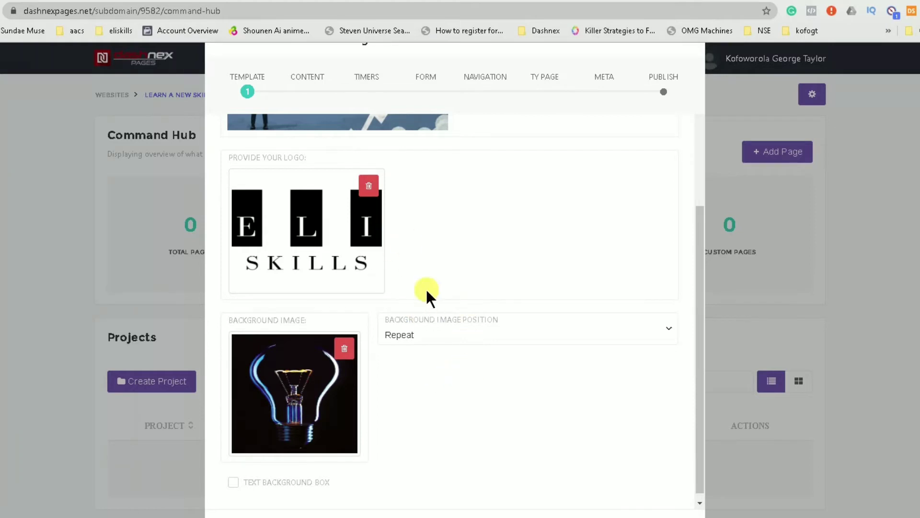
pyautogui.click(450, 337)
pyautogui.click(439, 363)
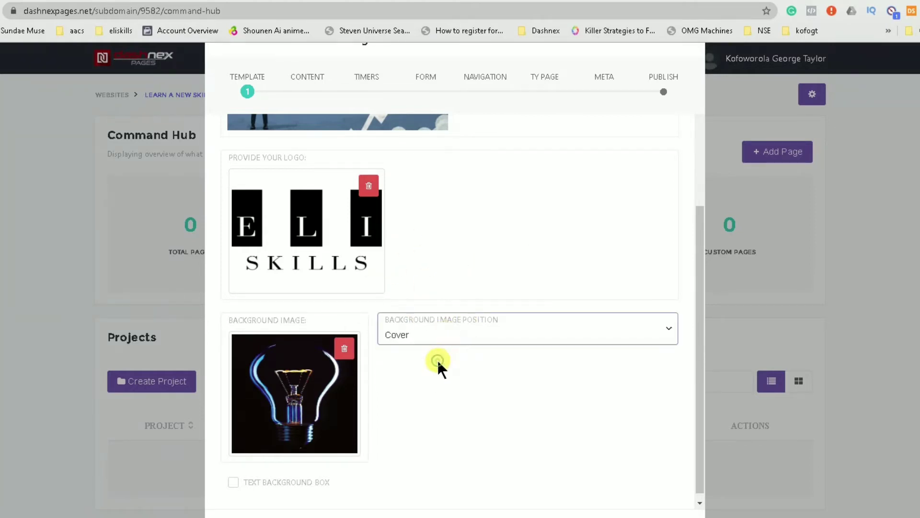
# Add a black text background box with 10% transparency
pyautogui.scroll(-1, 436, 358)
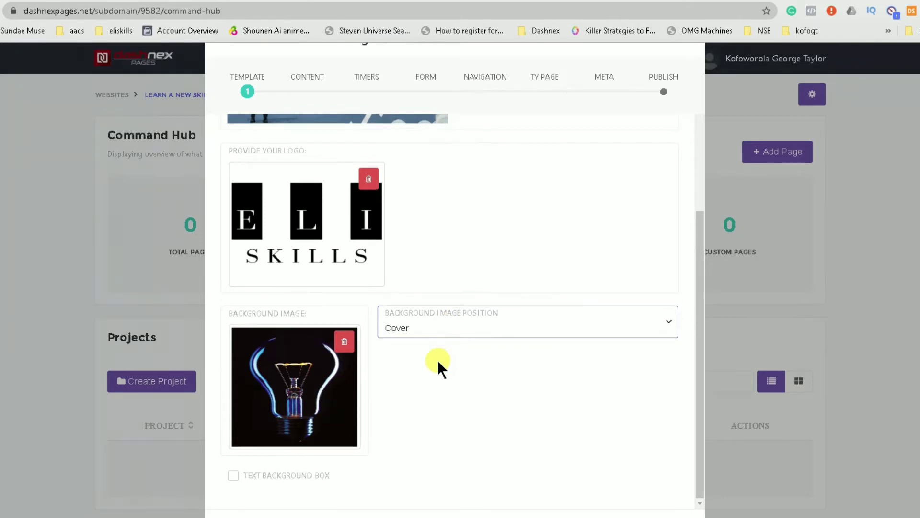
pyautogui.click(234, 476)
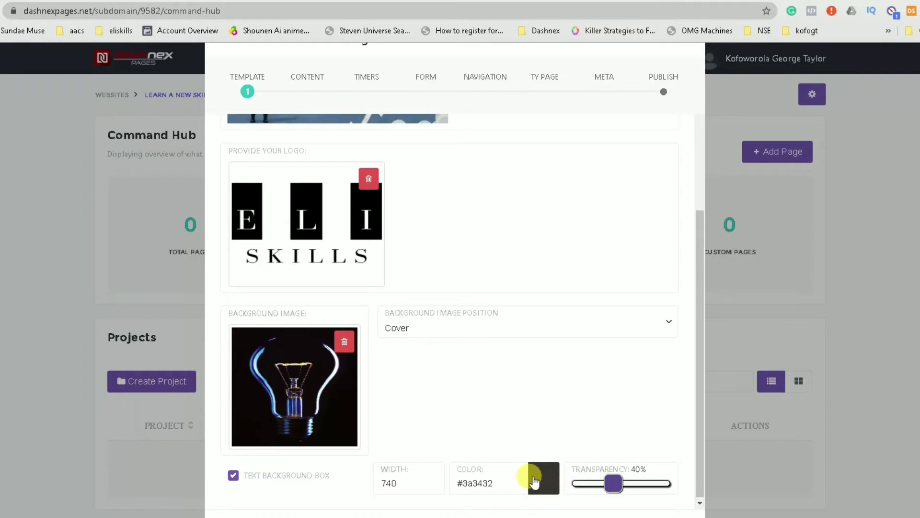
pyautogui.click(531, 479)
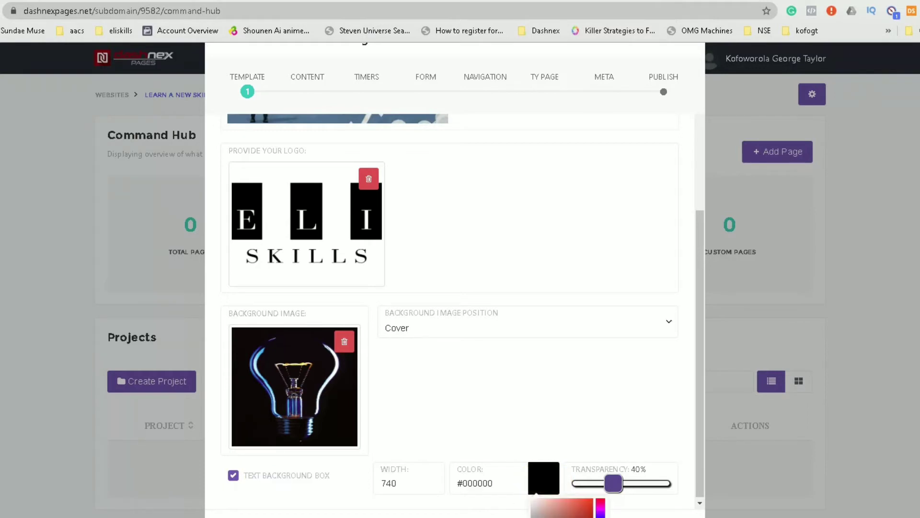
pyautogui.moveTo(537, 515); pyautogui.dragTo(530, 469)
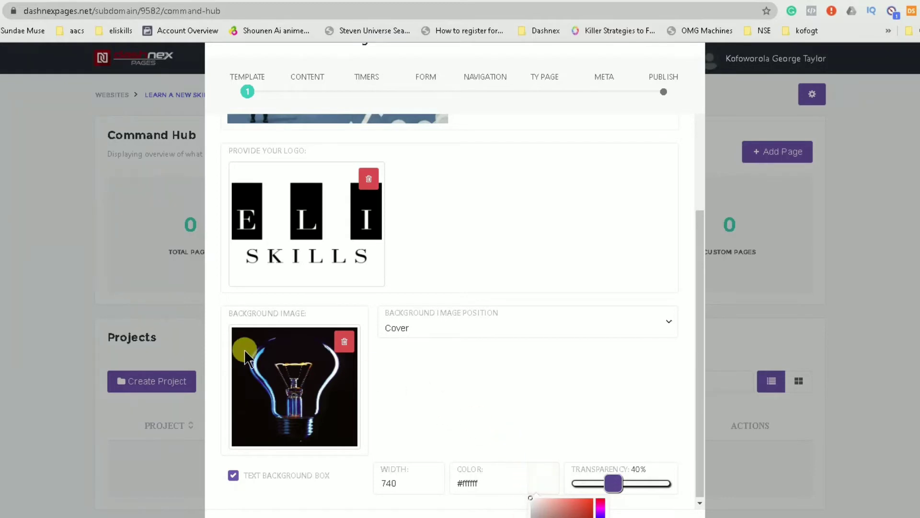
pyautogui.click(622, 479)
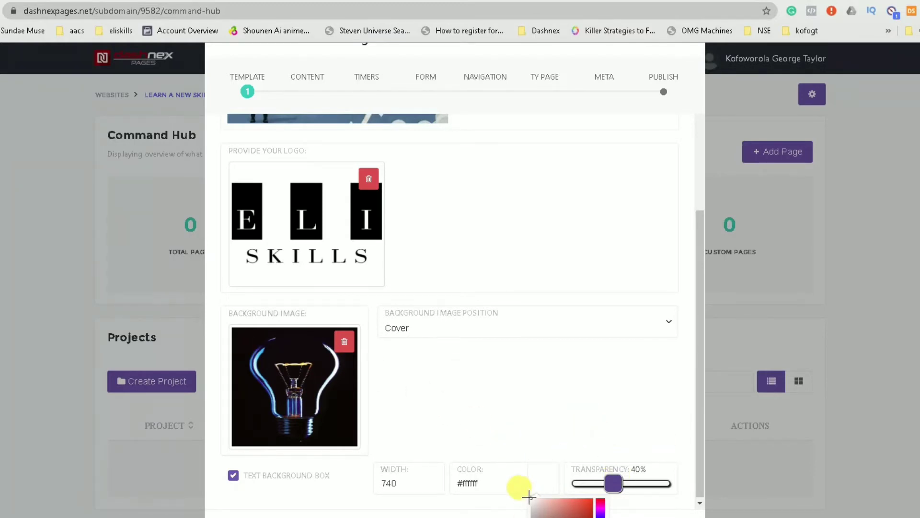
pyautogui.moveTo(528, 497); pyautogui.dragTo(530, 517)
pyautogui.click(591, 369)
pyautogui.moveTo(614, 483); pyautogui.dragTo(589, 497)
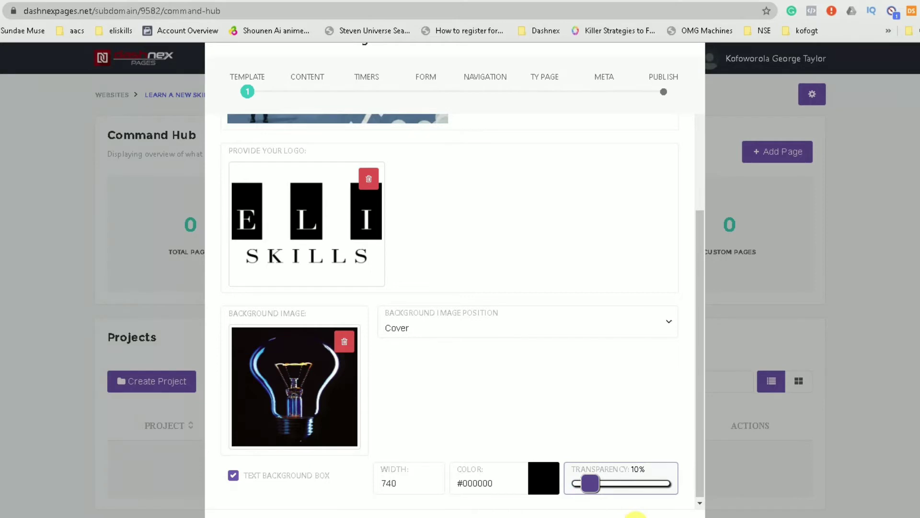
pyautogui.click(637, 516)
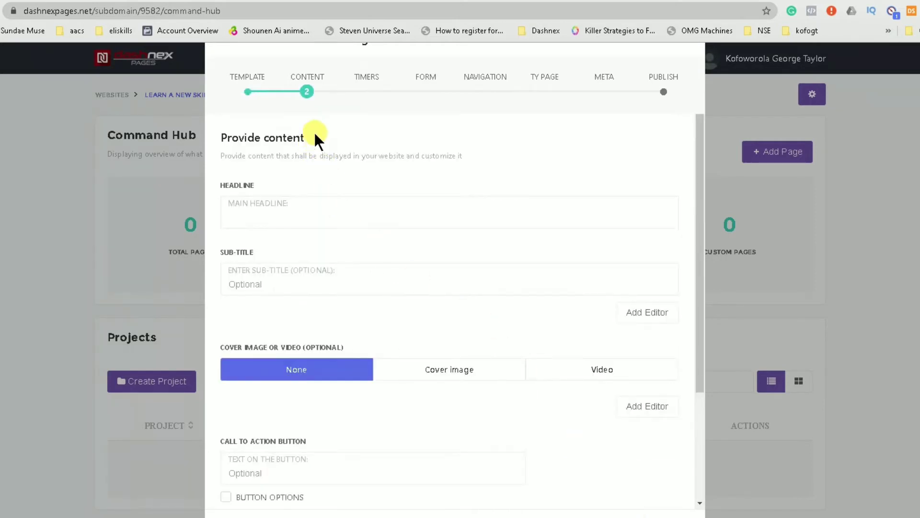
# Type 'Learn this new Business Course' as the main headline, fixing typos and capitalising Business
pyautogui.click(330, 222)
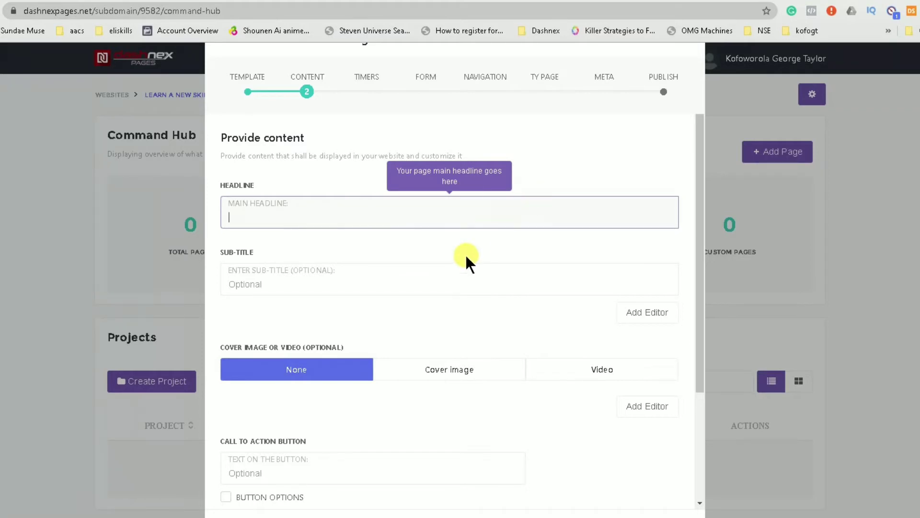
pyautogui.write('Learn')
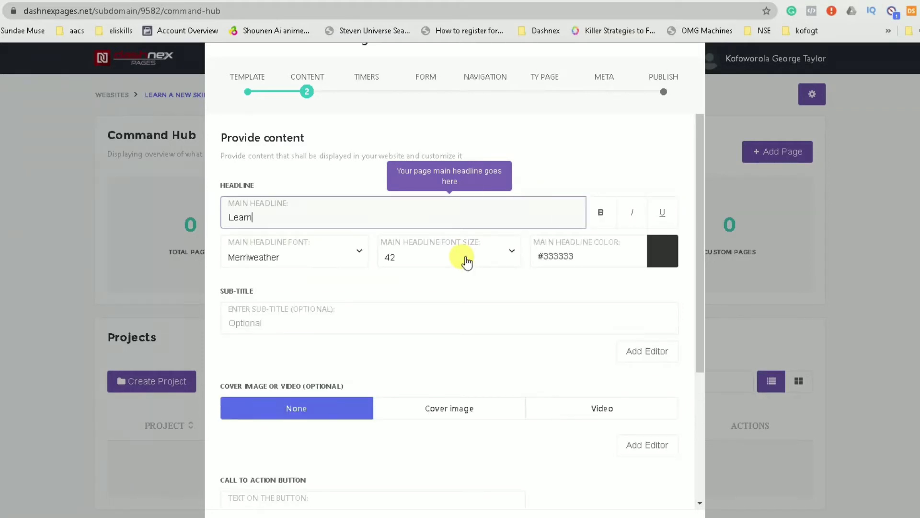
pyautogui.write(' New cou')
pyautogui.press('BackSpace')
pyautogui.press('BackSpace')
pyautogui.press('BackSpace')
pyautogui.press('BackSpace')
pyautogui.write('ths new business course')
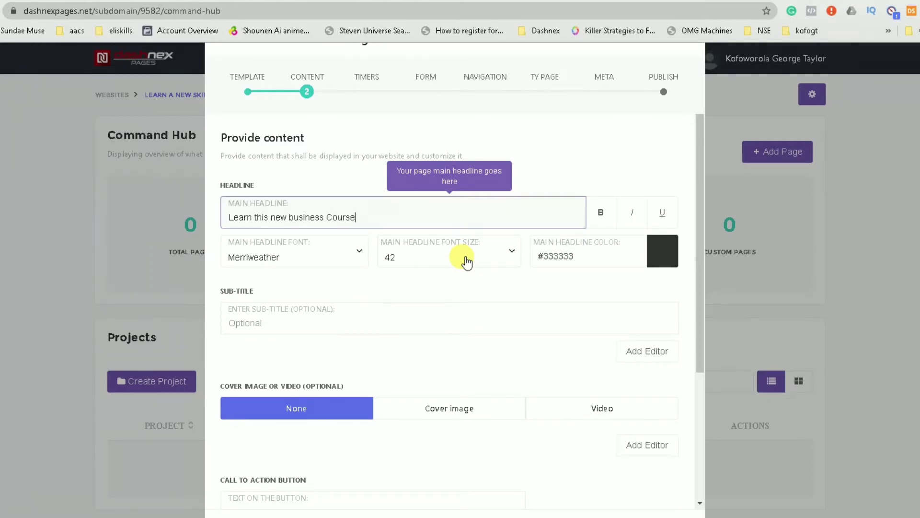
pyautogui.click(294, 220)
pyautogui.press('BackSpace')
pyautogui.write('B')
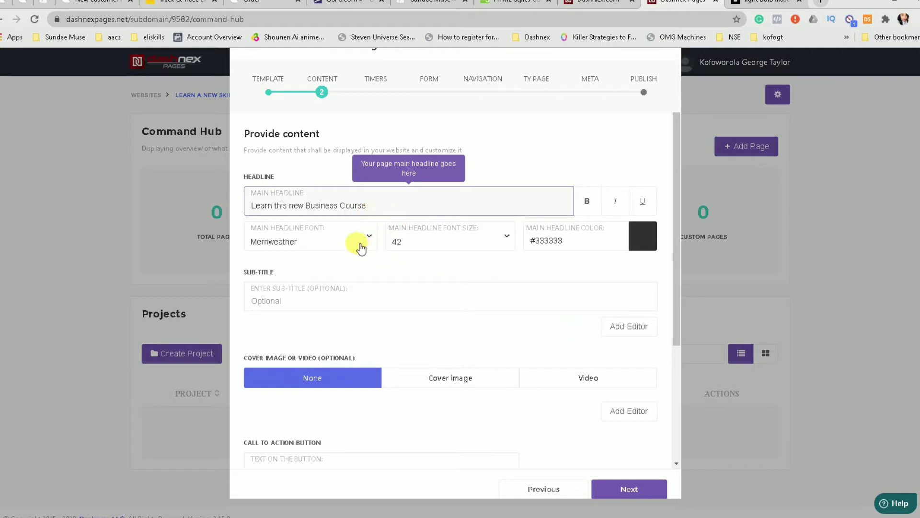
# Set the main headline to font size 57 in white
pyautogui.click(396, 244)
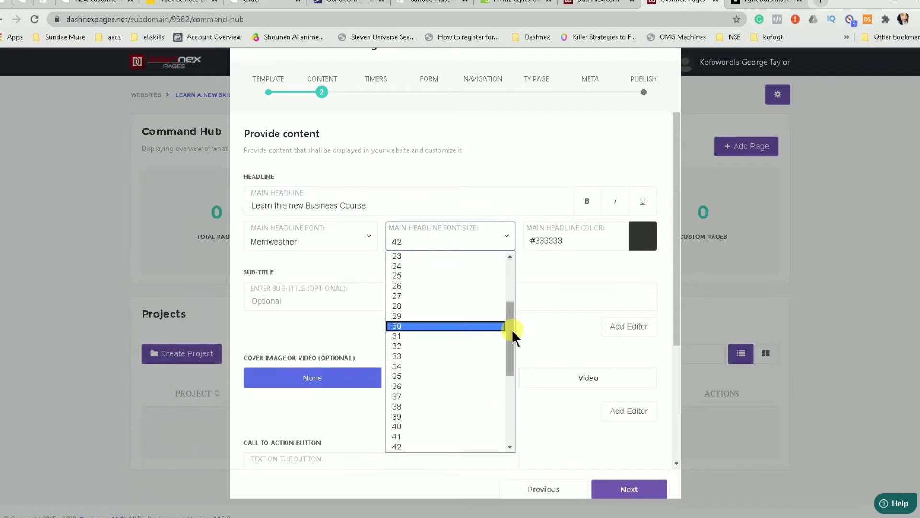
pyautogui.moveTo(510, 329); pyautogui.dragTo(509, 390)
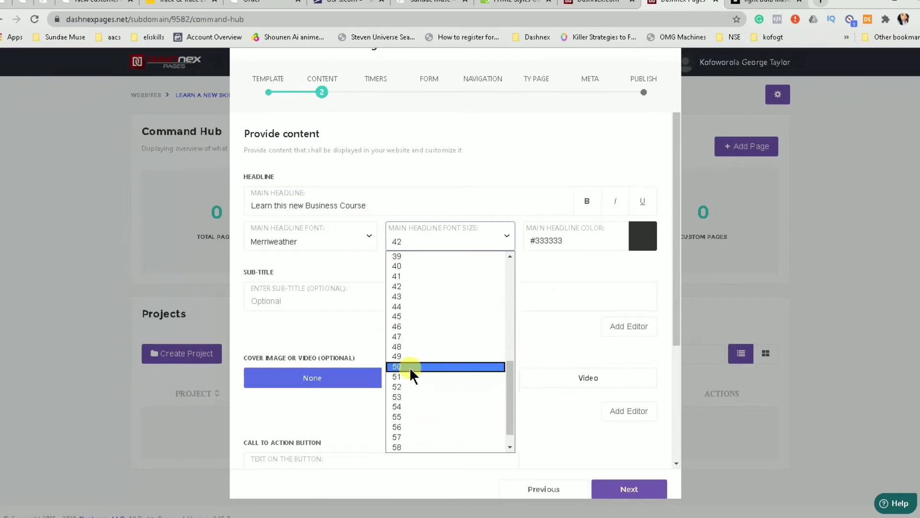
pyautogui.click(412, 438)
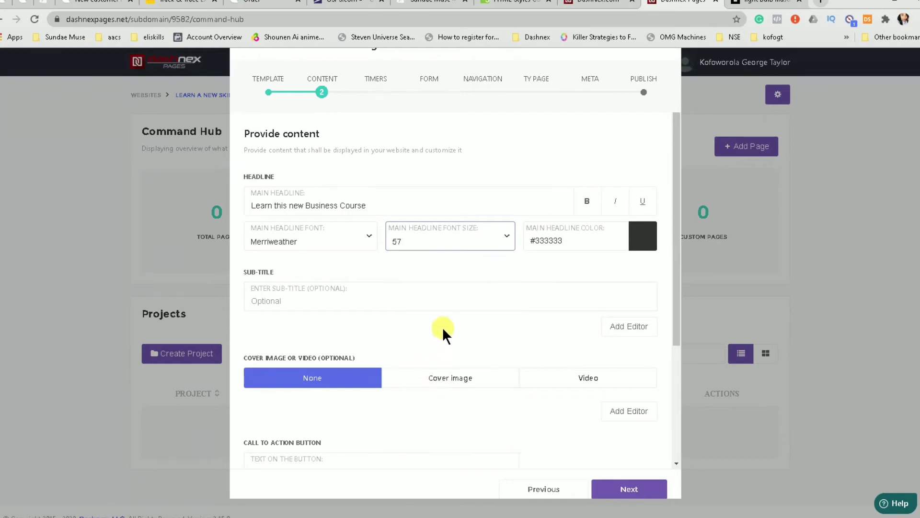
pyautogui.click(643, 235)
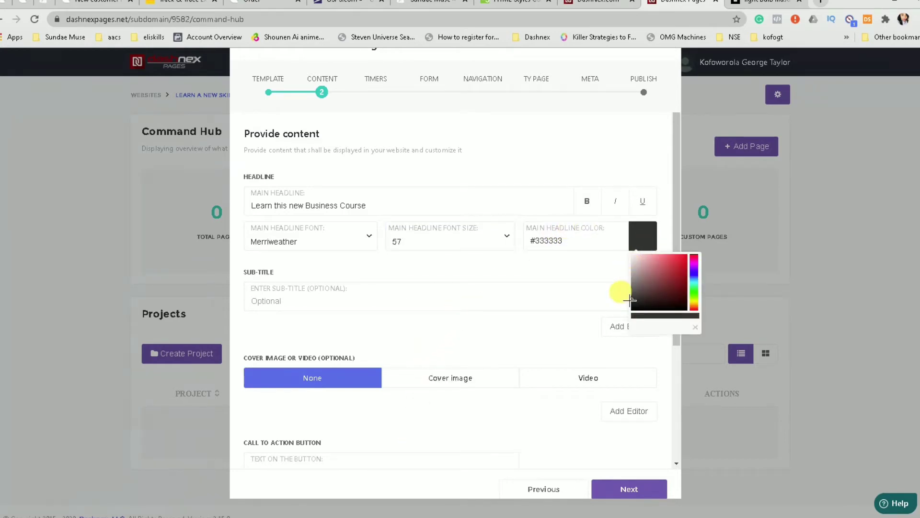
pyautogui.moveTo(629, 300); pyautogui.dragTo(627, 255)
pyautogui.click(471, 277)
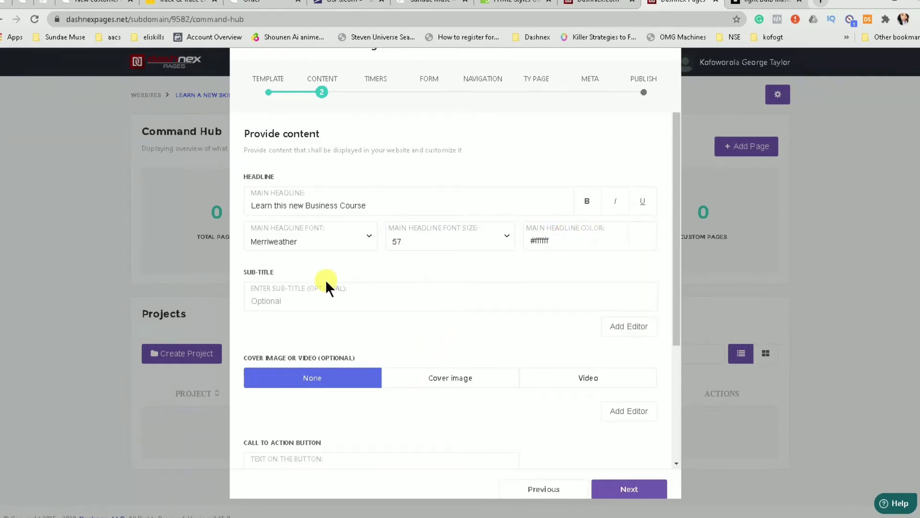
# Enter the sub-title 'Don't you want to be different' with font size 40
pyautogui.click(343, 304)
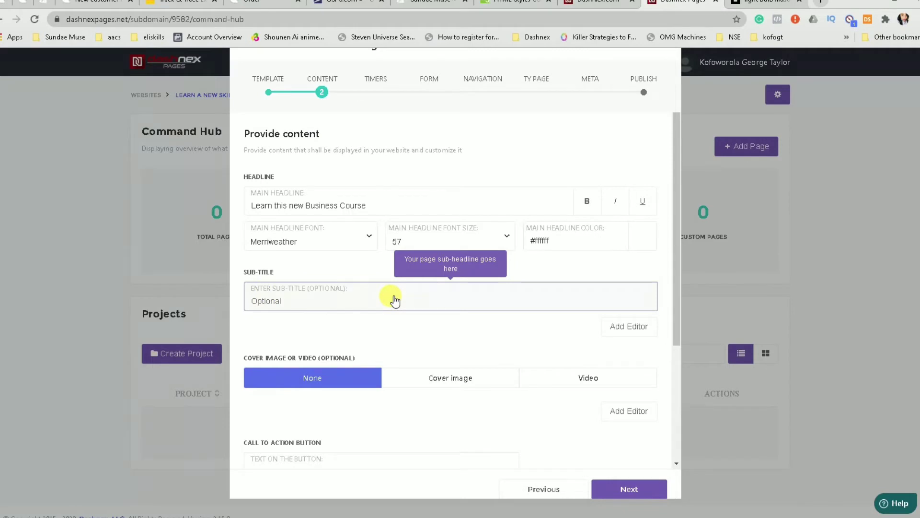
pyautogui.write('Don')
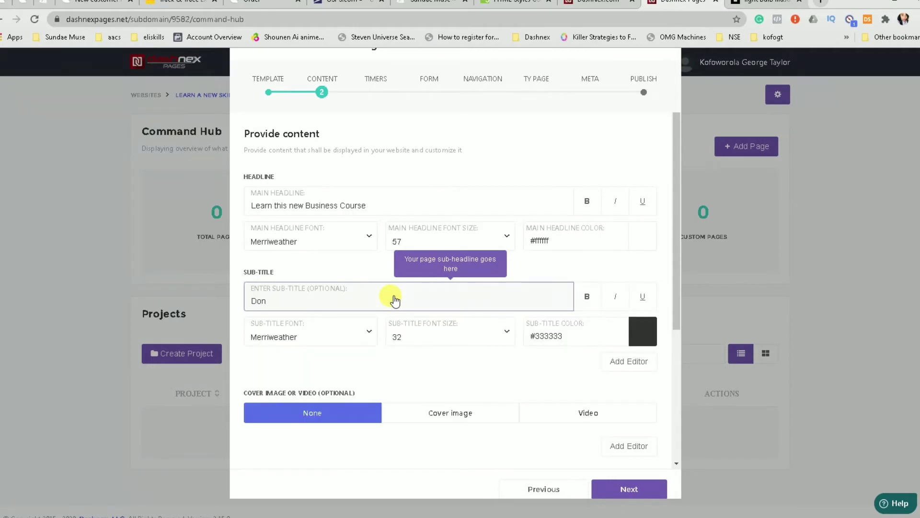
pyautogui.write("'t you want to be different.")
pyautogui.scroll(-3, 405, 280)
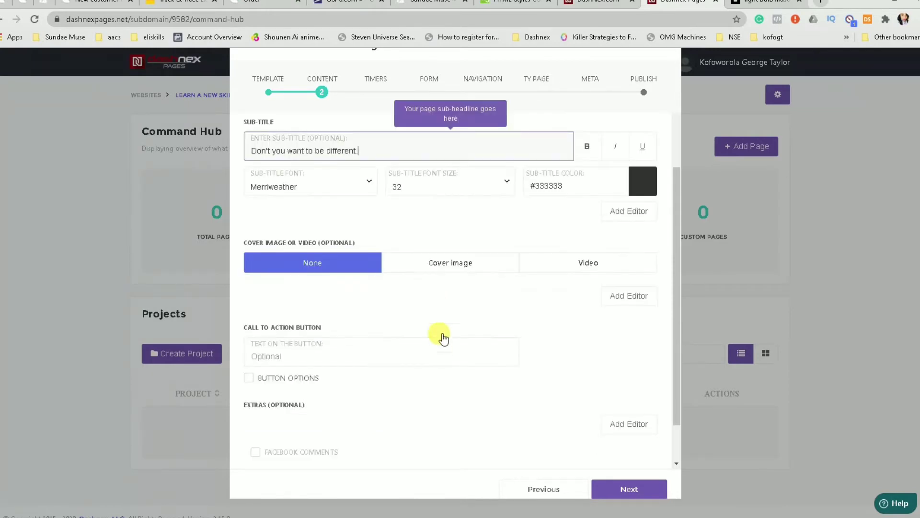
pyautogui.click(417, 181)
pyautogui.moveTo(508, 245); pyautogui.dragTo(505, 297)
pyautogui.click(428, 333)
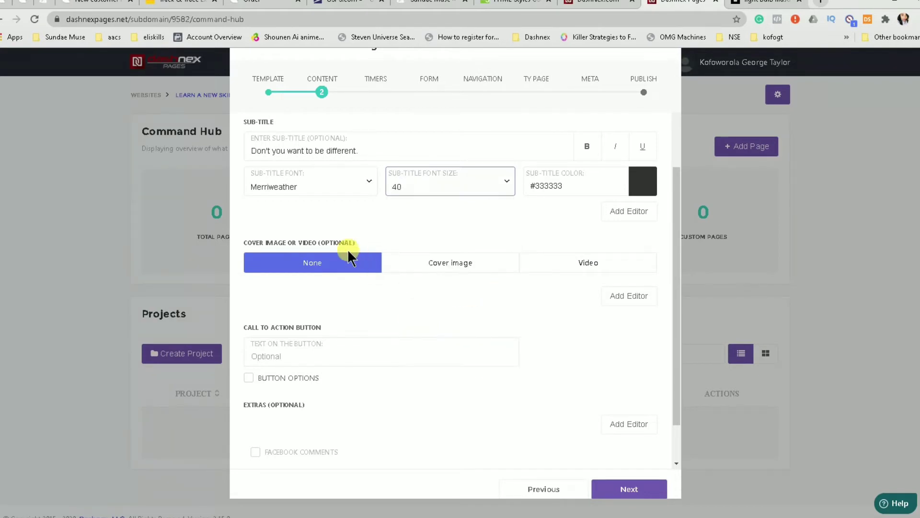
# Switch the content cover option from a cover image to Video
pyautogui.click(469, 267)
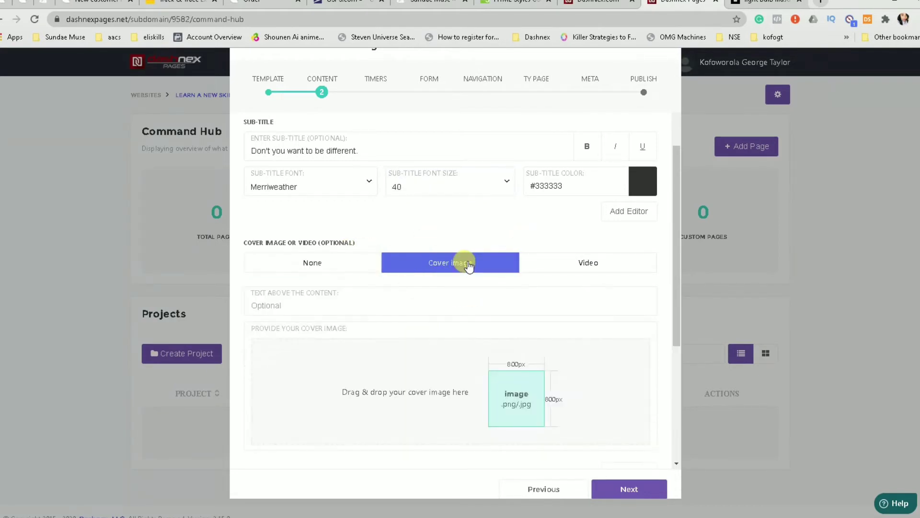
pyautogui.scroll(-3, 329, 318)
pyautogui.scroll(3, 330, 315)
pyautogui.scroll(3, 330, 315)
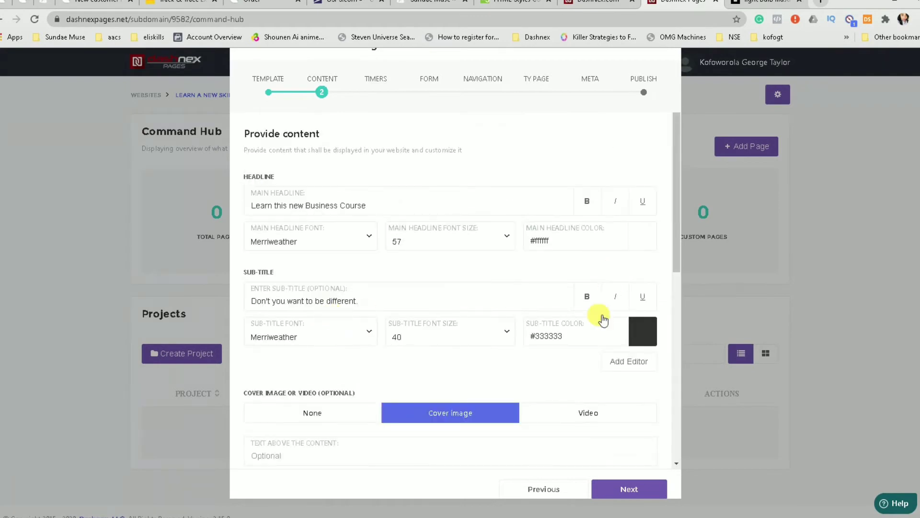
pyautogui.click(590, 415)
pyautogui.scroll(-5, 559, 277)
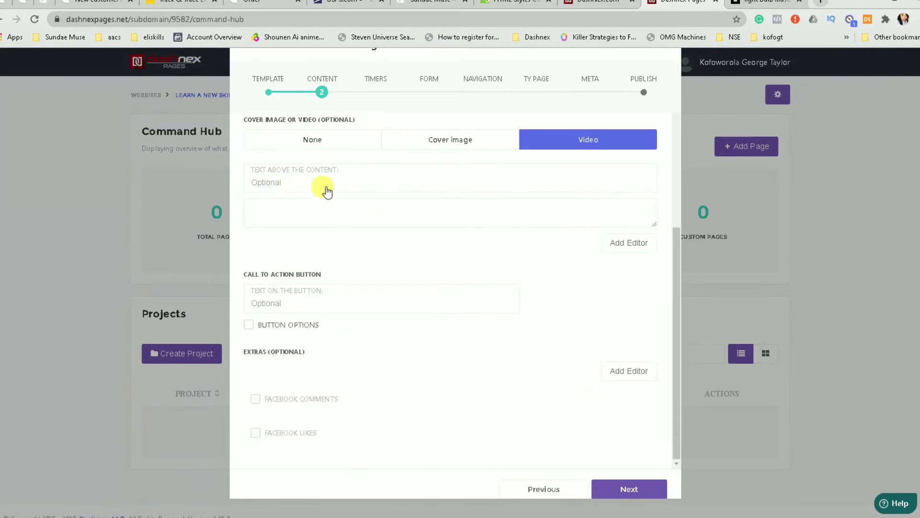
pyautogui.scroll(3, 368, 187)
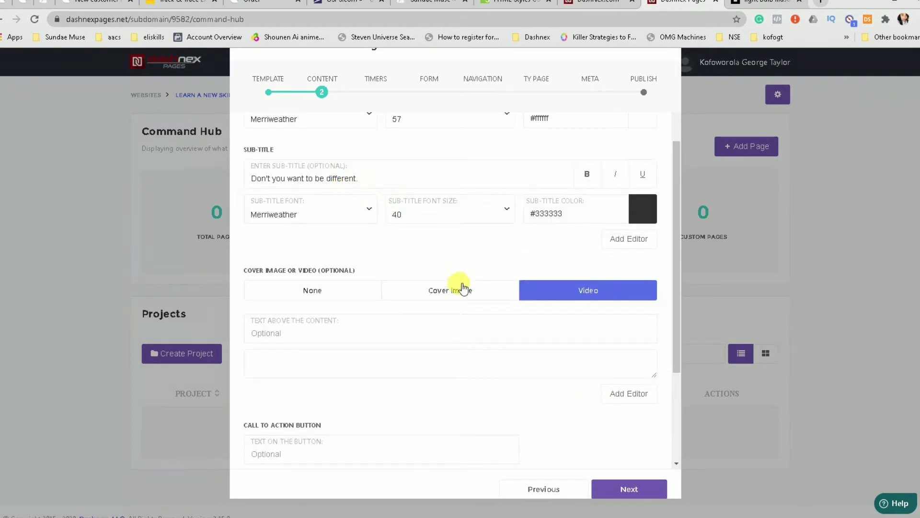
# Enter 'Join us now' as the text above the content and select the video embed field
pyautogui.click(389, 331)
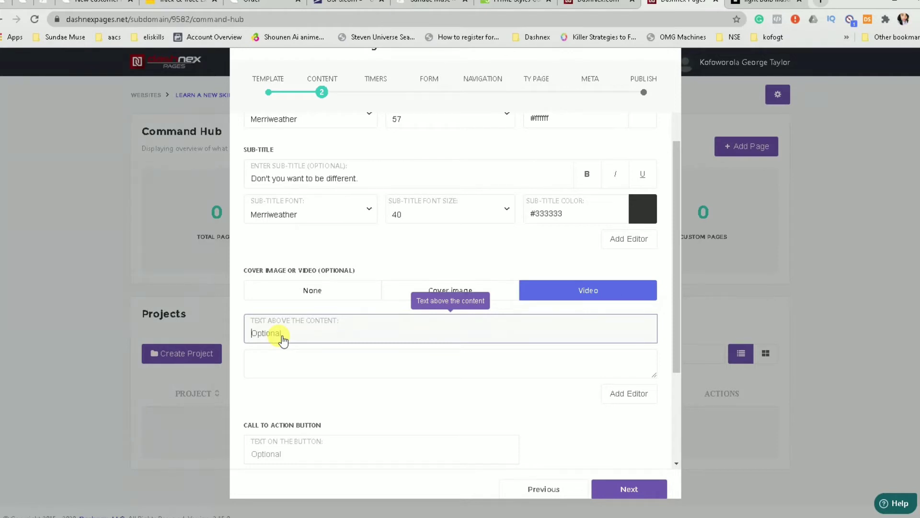
pyautogui.write('Join us now')
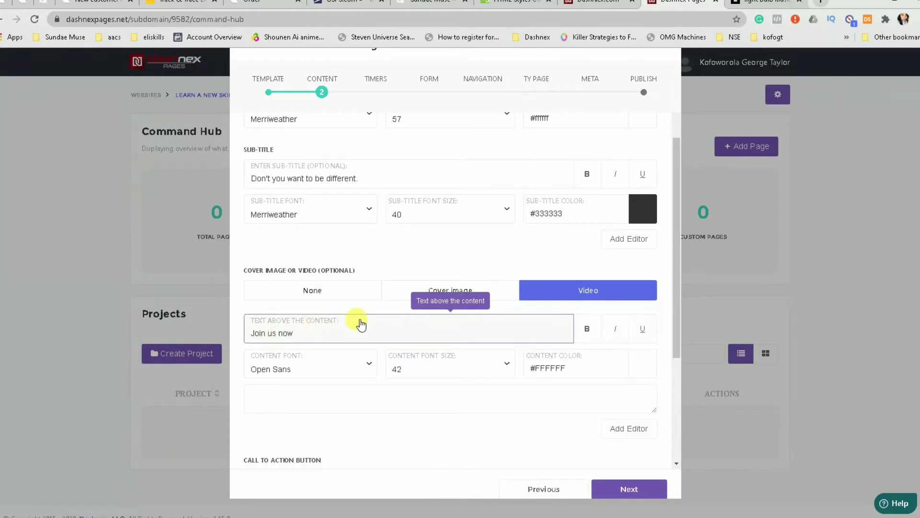
pyautogui.scroll(-3, 365, 322)
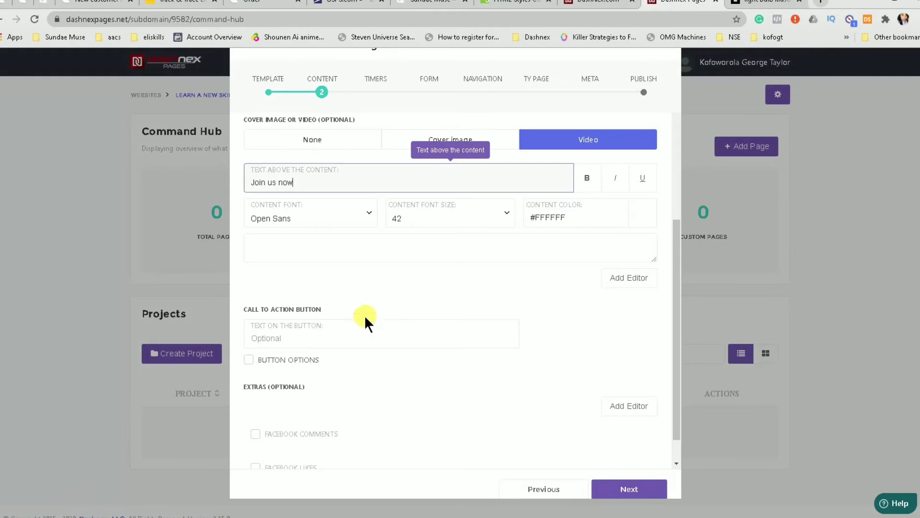
pyautogui.click(364, 254)
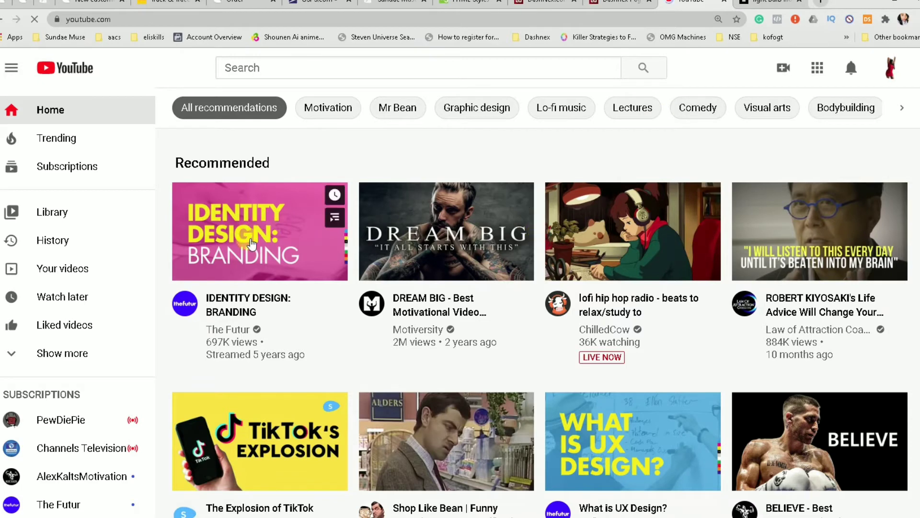
# Copy the embed code of YouTube's 'Identity Design: Branding' video
pyautogui.click(283, 230)
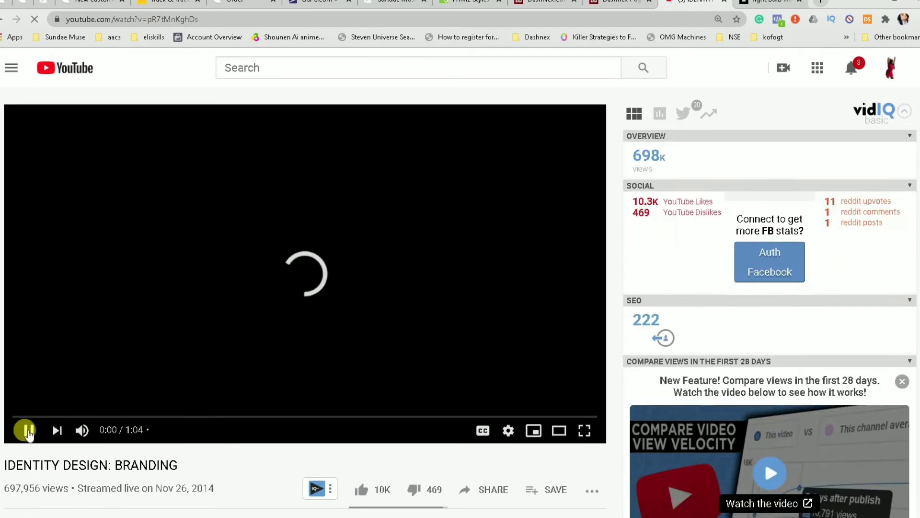
pyautogui.click(499, 487)
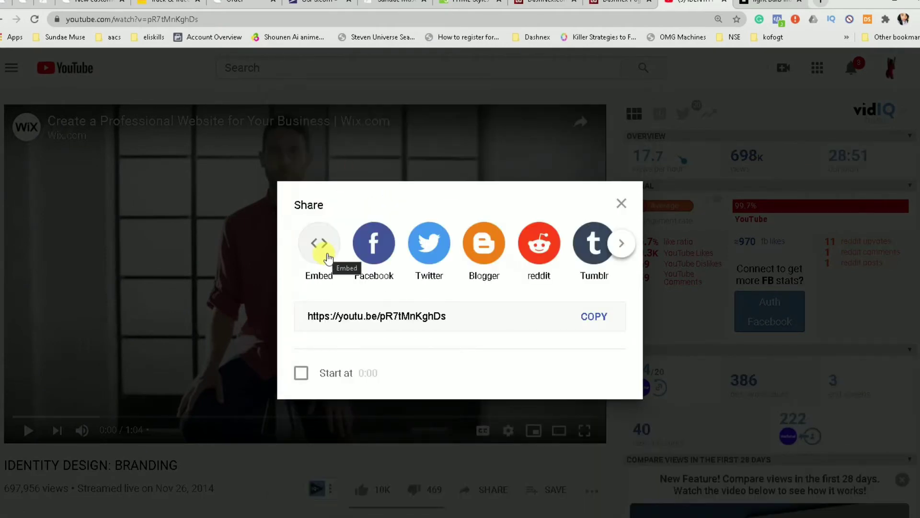
pyautogui.click(321, 251)
pyautogui.click(614, 253)
pyautogui.rightClick(614, 253)
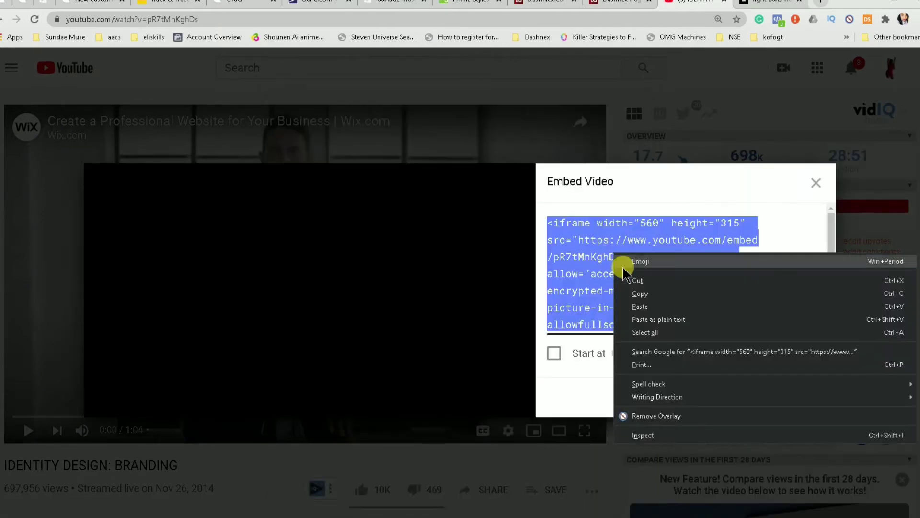
pyautogui.click(641, 293)
# Paste the embed code into the DashNex video field and close the YouTube tab
pyautogui.click(628, 9)
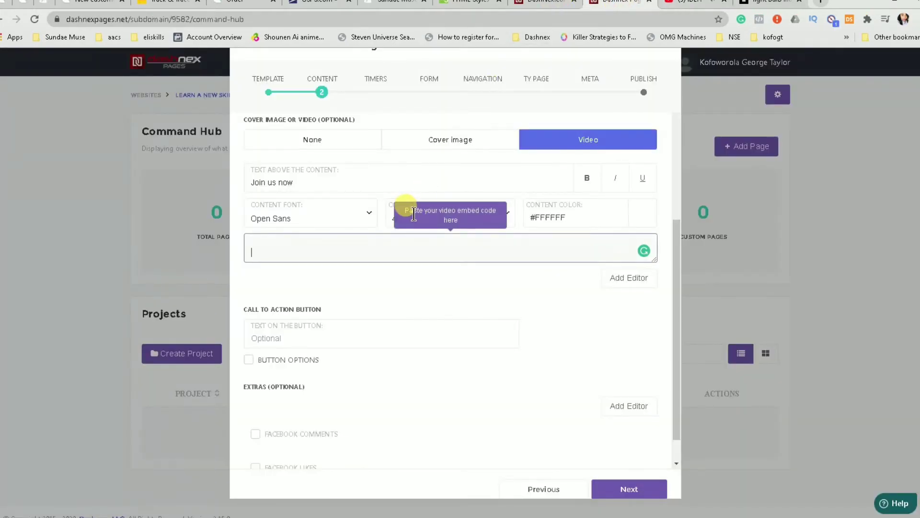
pyautogui.hotkey('ctrl', 'v')
pyautogui.hotkey('ctrl', 'Tab')
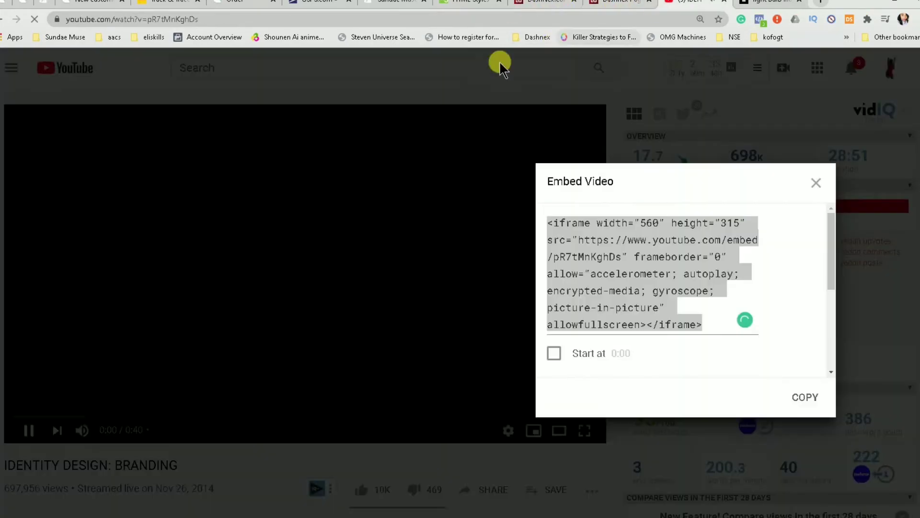
pyautogui.click(725, 1)
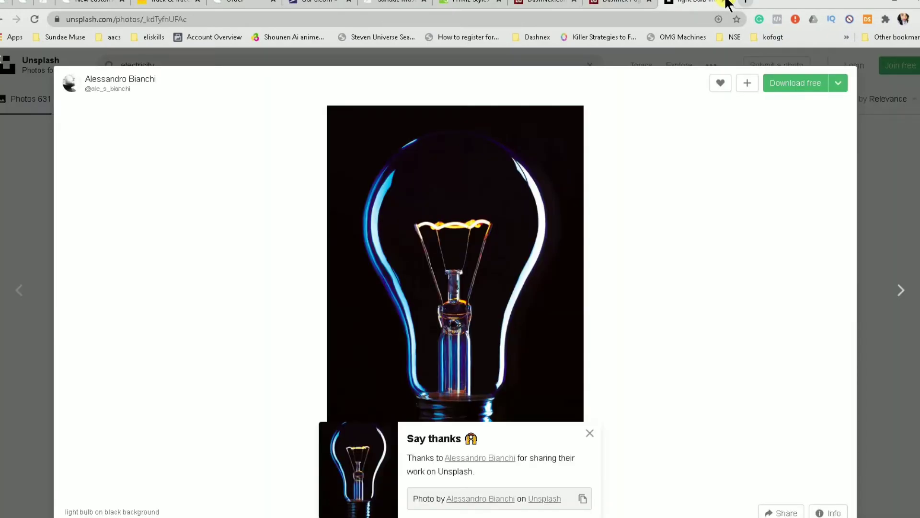
# Set the call-to-action button text to '50% OFF only today'
pyautogui.click(619, 2)
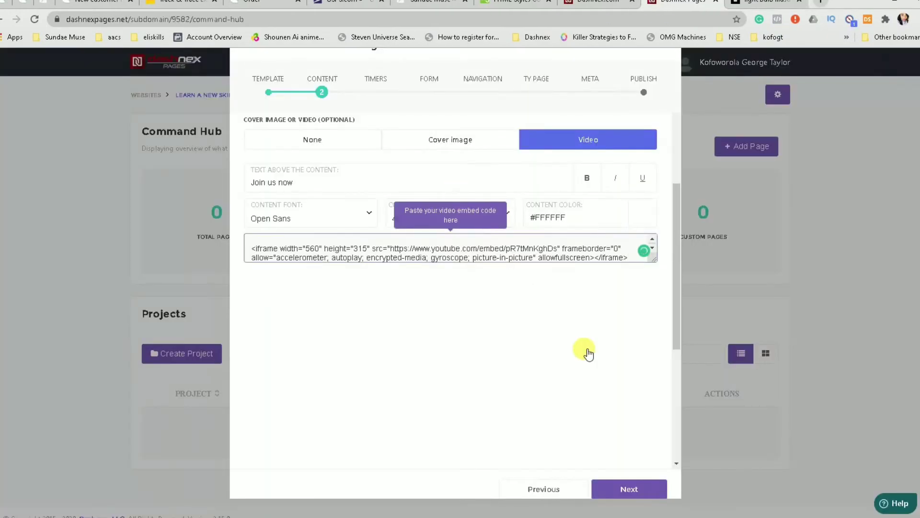
pyautogui.scroll(6, 619, 335)
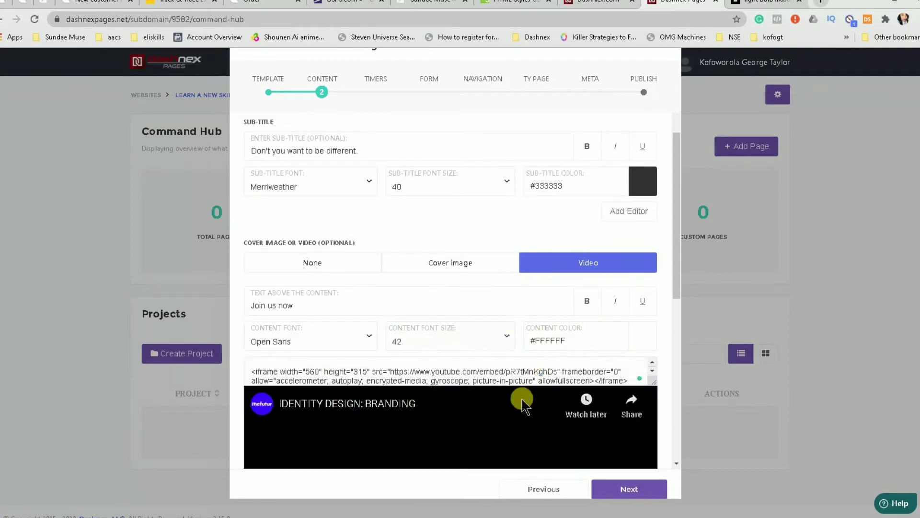
pyautogui.scroll(-8, 411, 322)
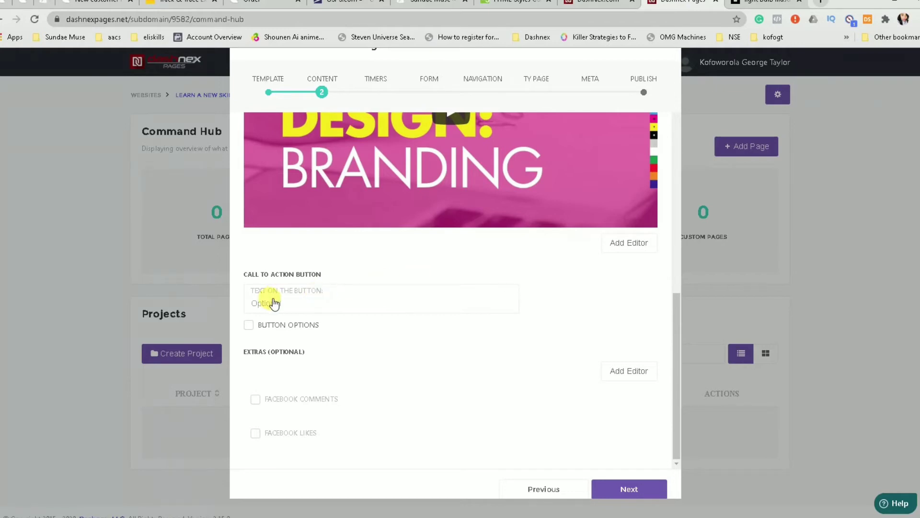
pyautogui.click(293, 303)
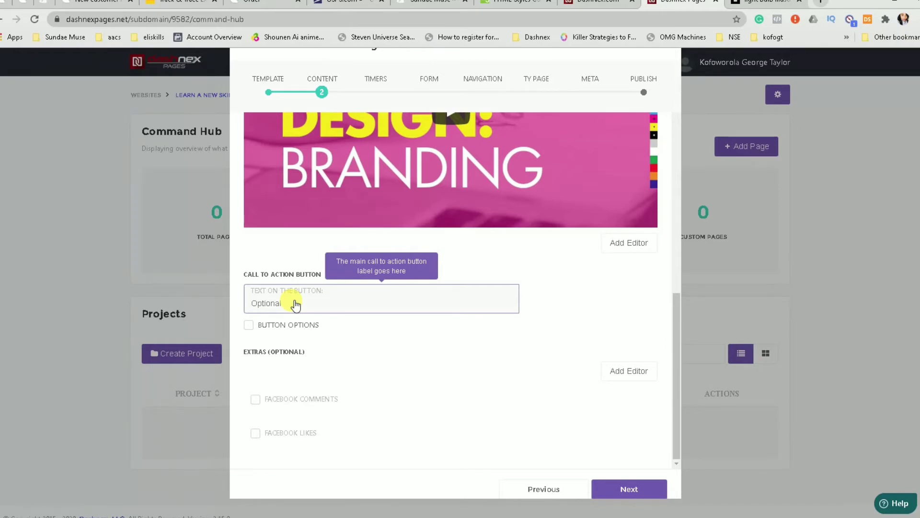
pyautogui.write('50% OFF only today')
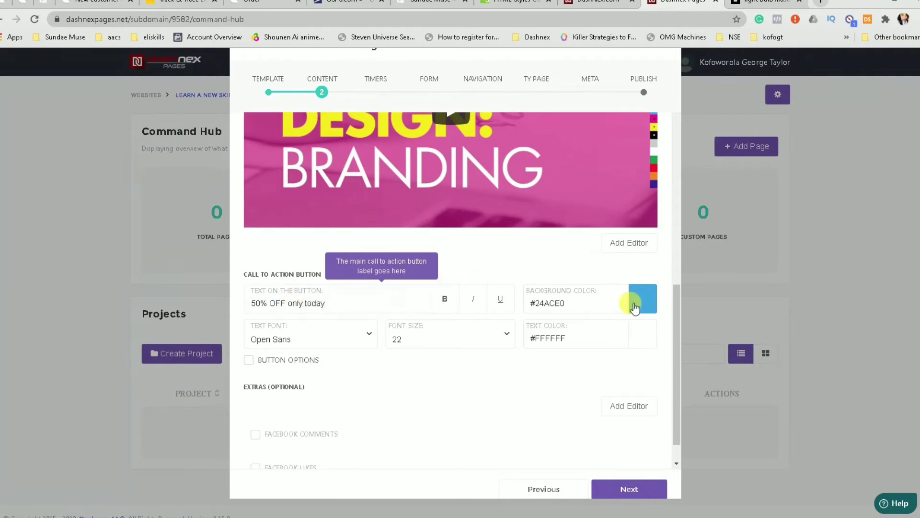
# Give the button a red (#e02424) background and turn on Button Options
pyautogui.click(633, 303)
pyautogui.moveTo(691, 326); pyautogui.dragTo(690, 291)
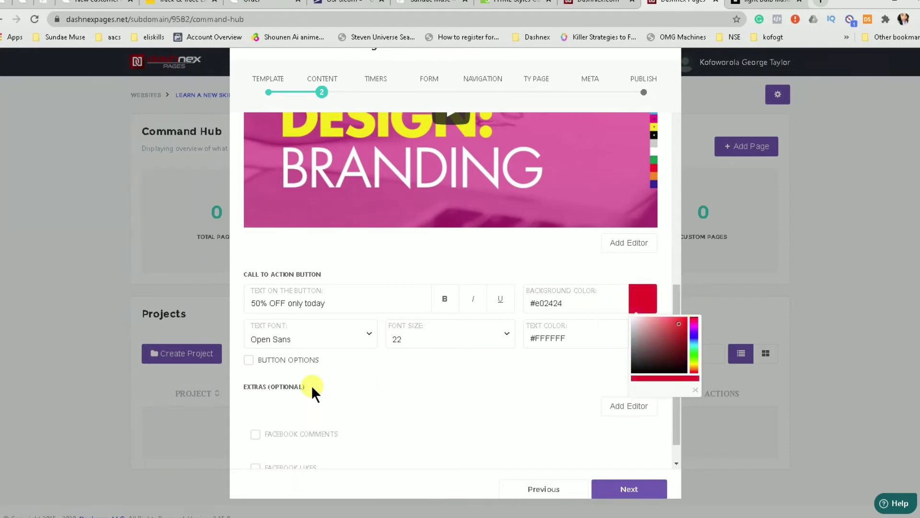
pyautogui.click(453, 368)
pyautogui.click(311, 362)
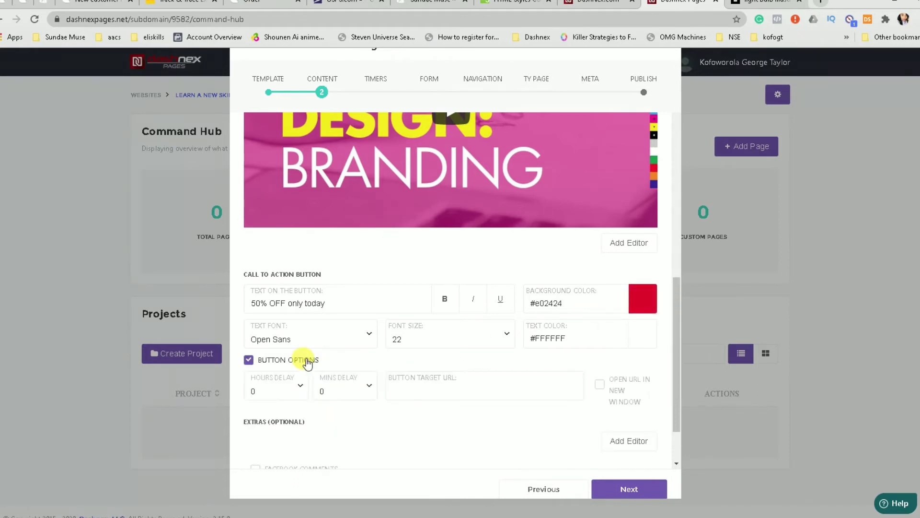
pyautogui.click(527, 393)
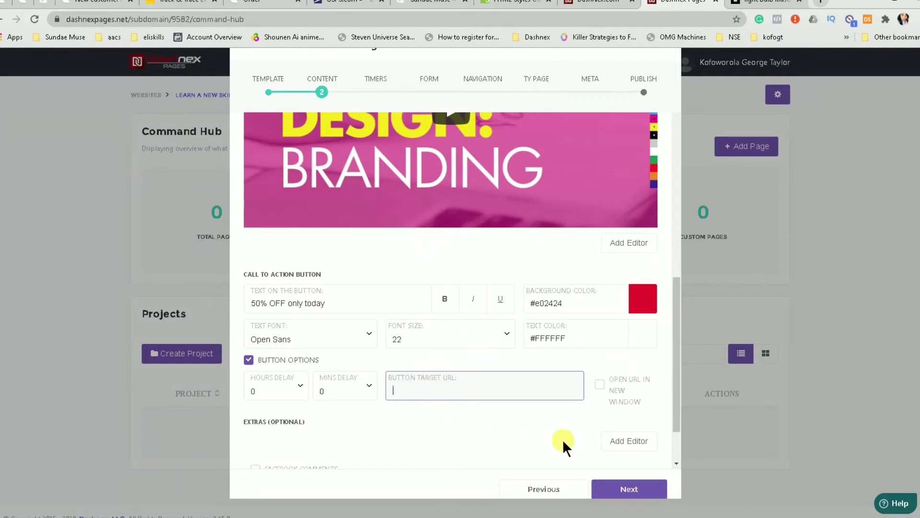
# Turn Facebook comments and likes on, then switch both back off
pyautogui.scroll(-2, 382, 358)
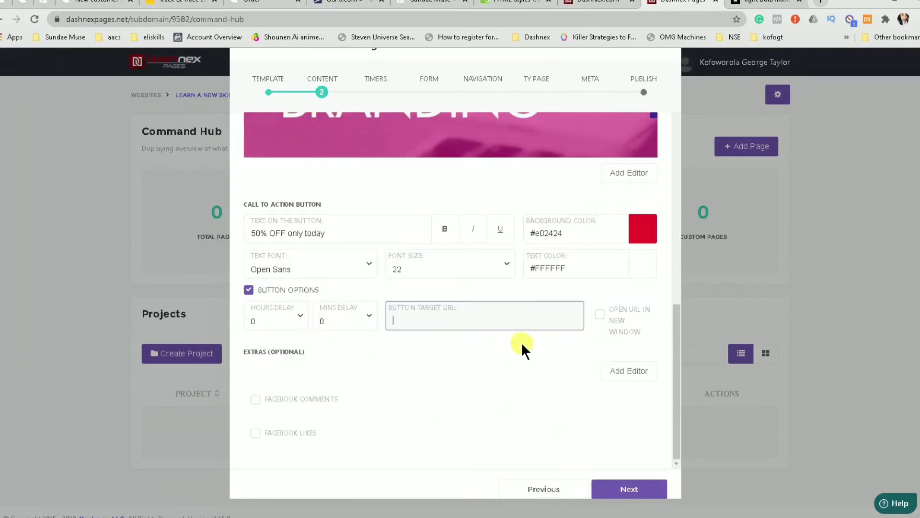
pyautogui.click(311, 399)
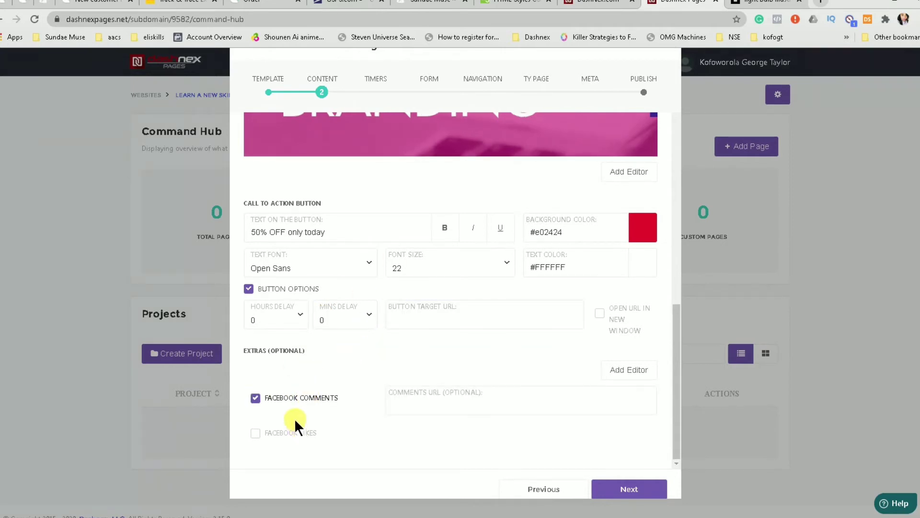
pyautogui.click(288, 434)
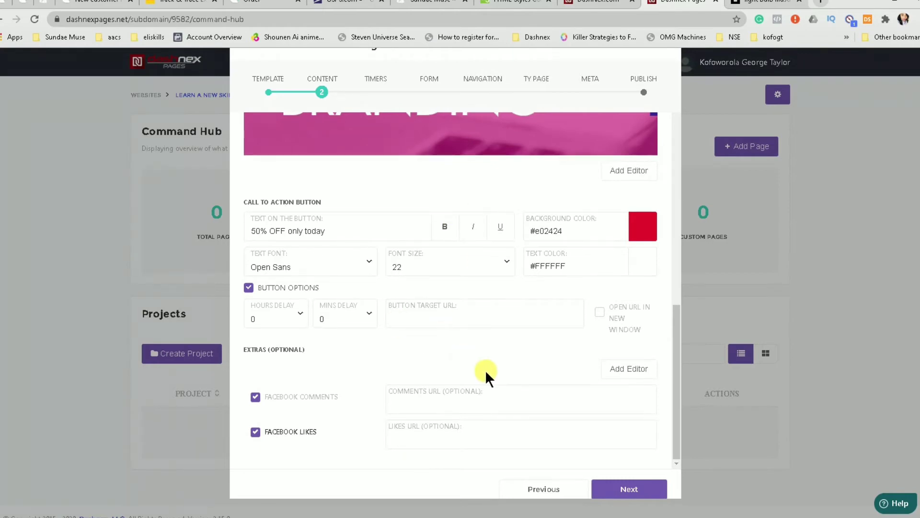
pyautogui.scroll(15, 513, 383)
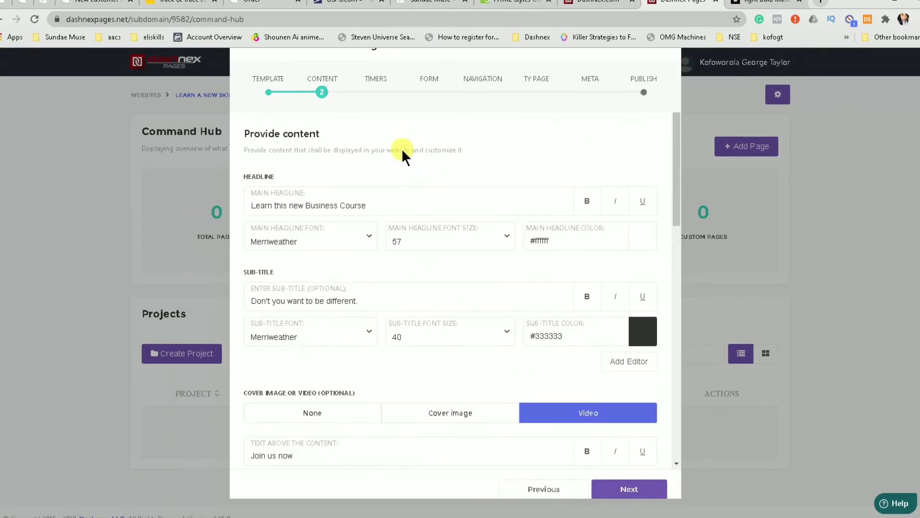
pyautogui.scroll(-15, 393, 240)
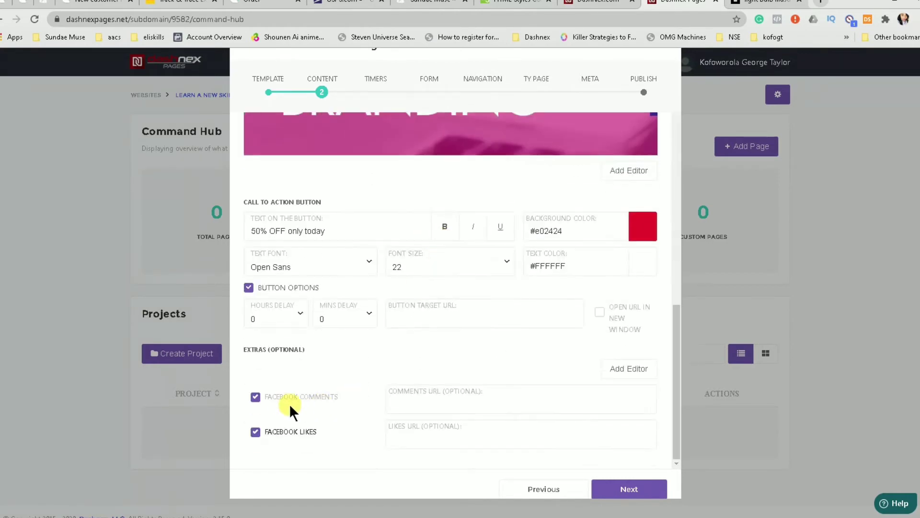
pyautogui.click(256, 397)
pyautogui.click(255, 432)
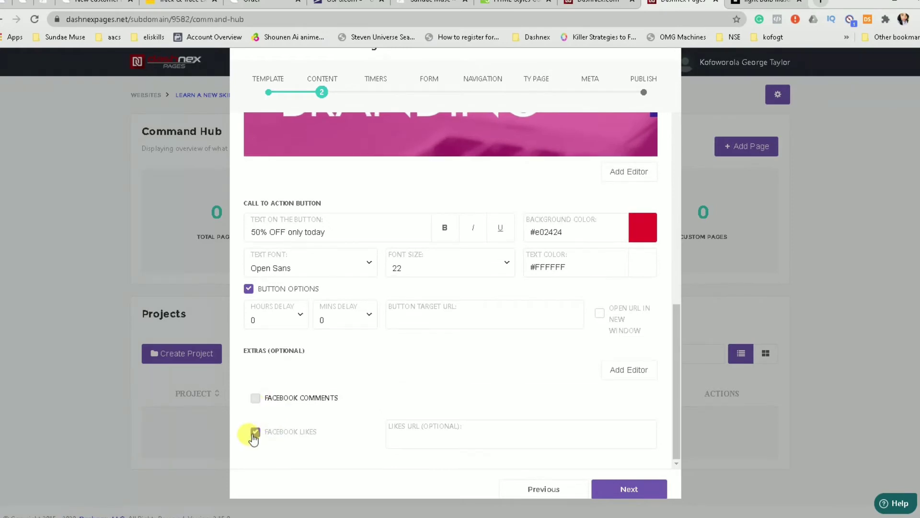
pyautogui.click(619, 489)
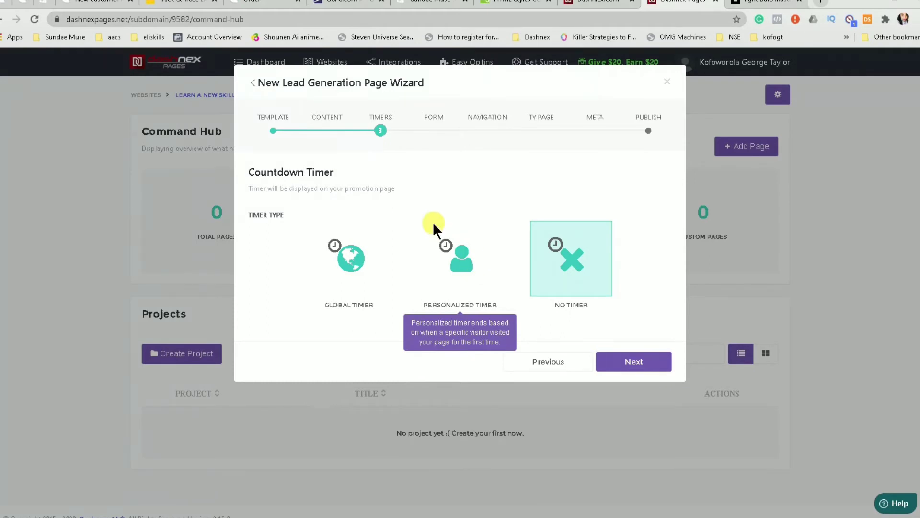
pyautogui.click(442, 249)
pyautogui.scroll(-5, 521, 287)
pyautogui.scroll(3, 521, 287)
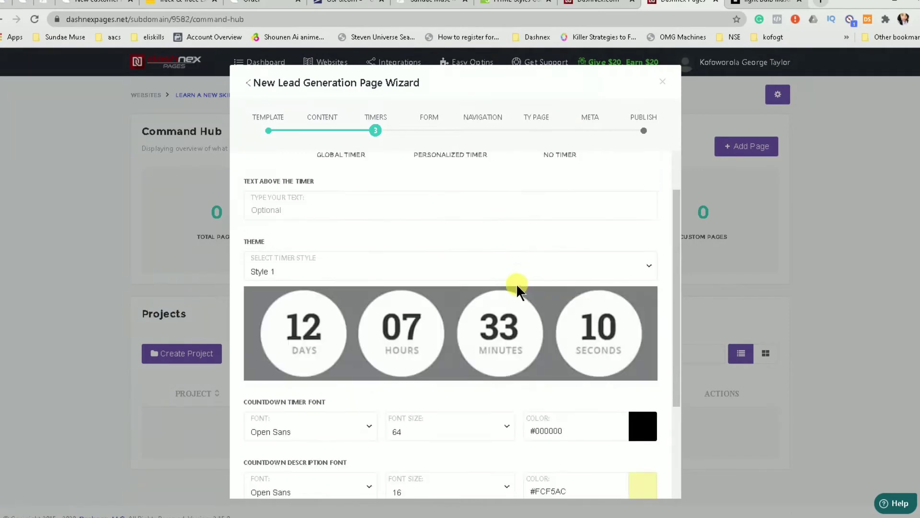
pyautogui.scroll(-3, 310, 220)
pyautogui.scroll(-1, 311, 220)
pyautogui.click(322, 381)
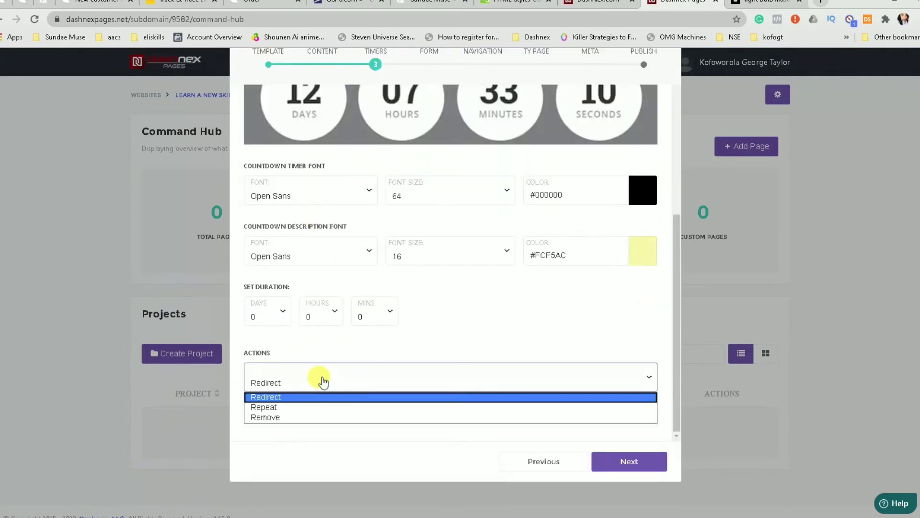
pyautogui.scroll(5, 336, 369)
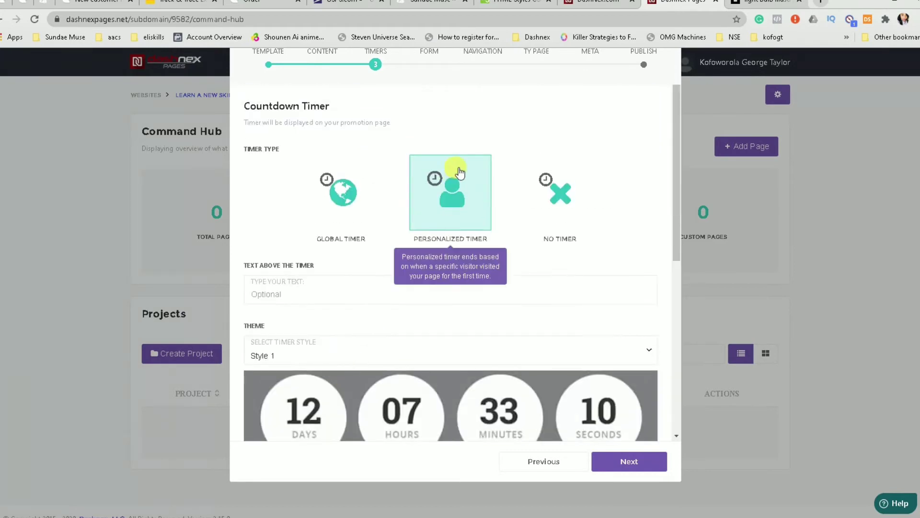
pyautogui.click(563, 221)
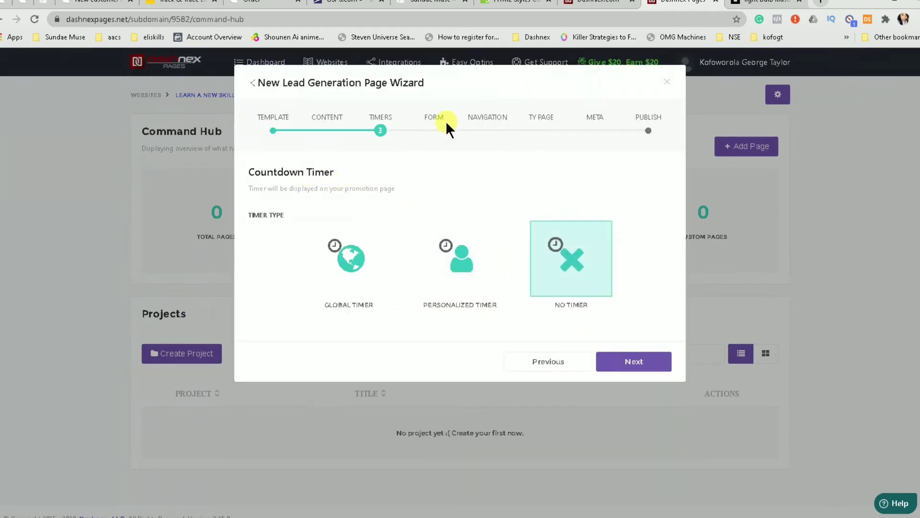
# On the Form step, choose the Sales (MailChimp) auto-responder and SALES list, collecting email and name
pyautogui.click(618, 364)
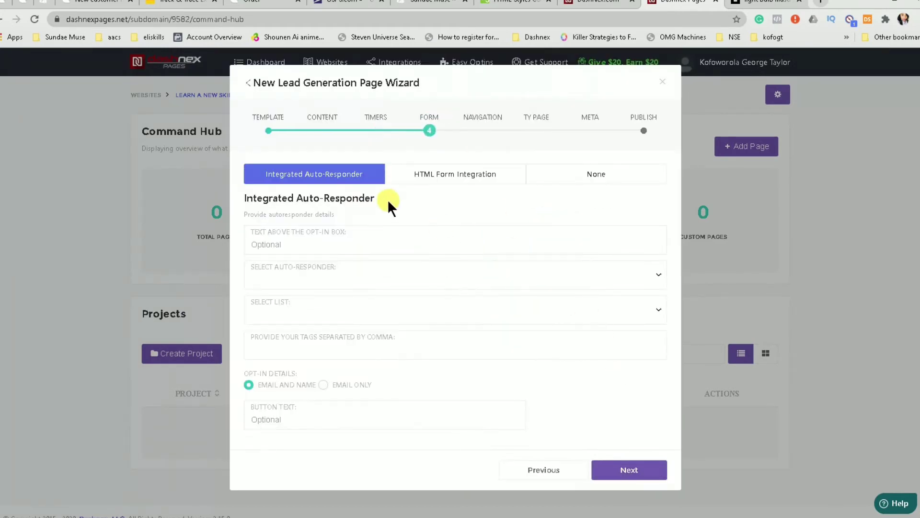
pyautogui.click(353, 245)
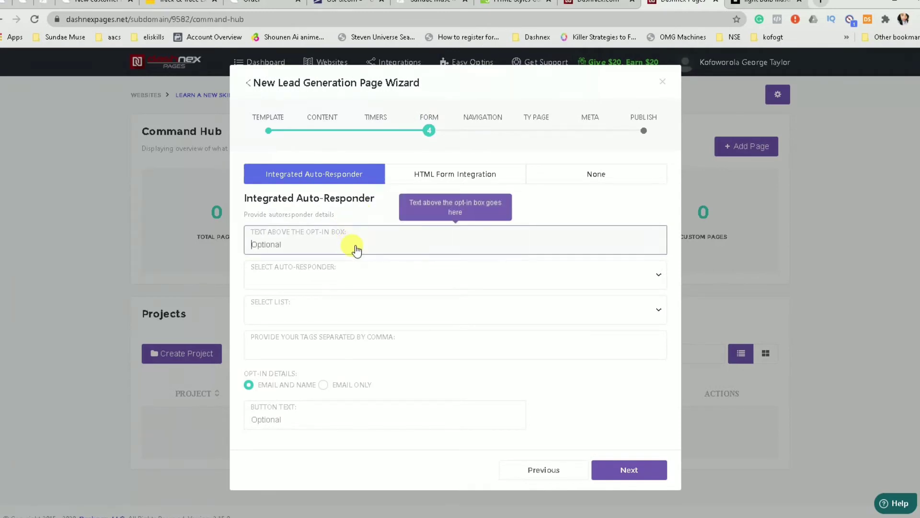
pyautogui.click(329, 282)
pyautogui.click(323, 304)
pyautogui.click(319, 316)
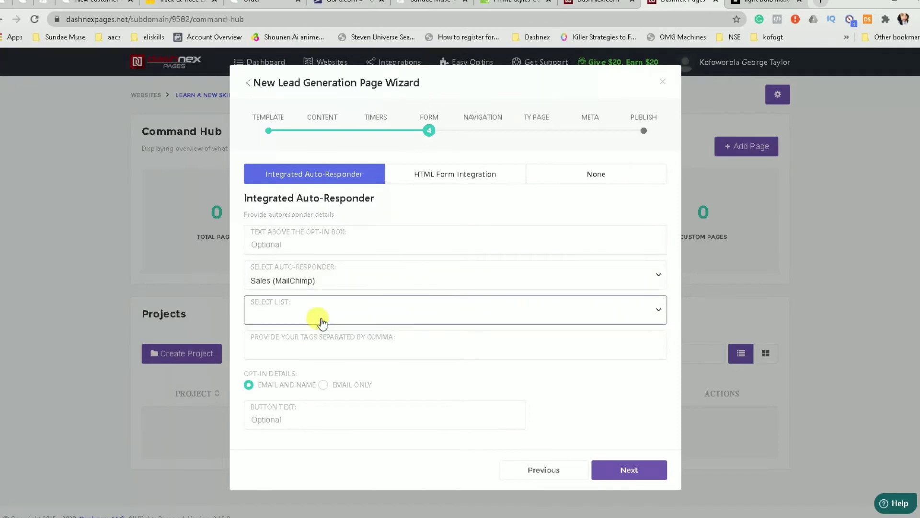
pyautogui.click(318, 318)
pyautogui.click(311, 350)
pyautogui.click(341, 357)
pyautogui.click(290, 384)
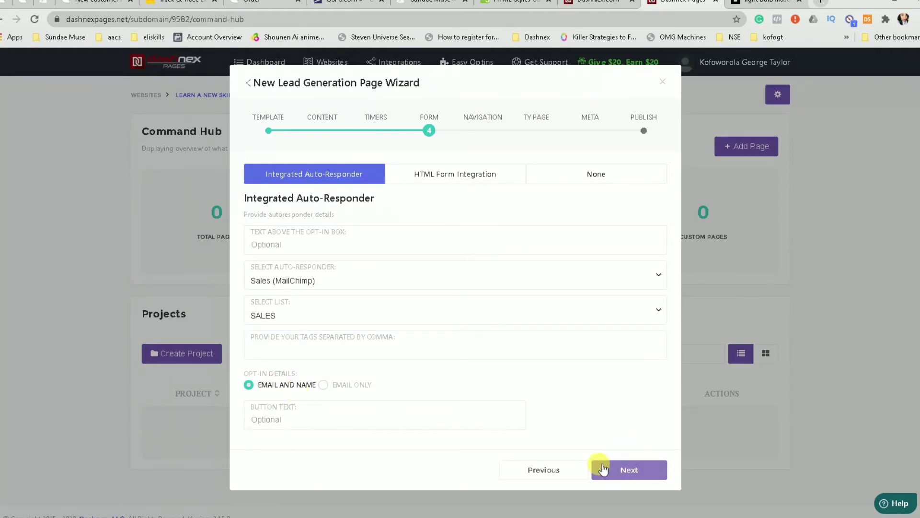
# Set the form's submit button text to '50% off'
pyautogui.click(423, 428)
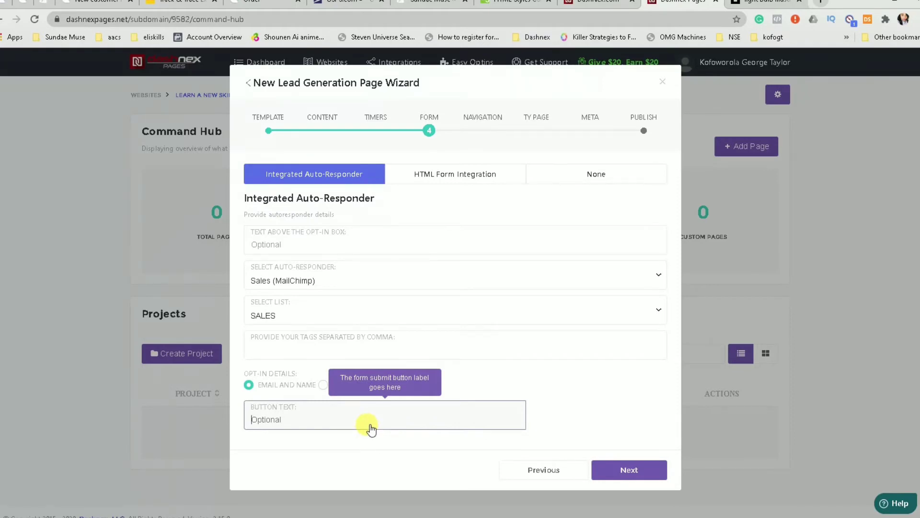
pyautogui.write('%0')
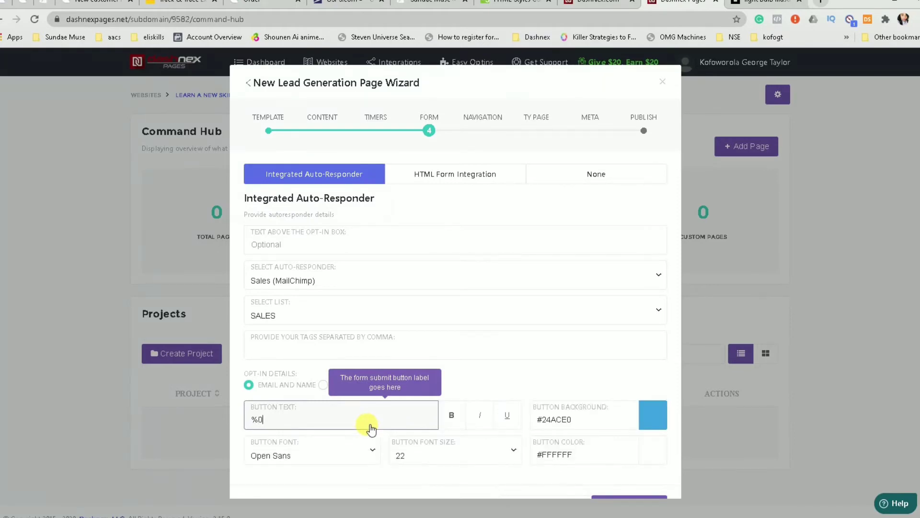
pyautogui.press('BackSpace')
pyautogui.press('BackSpace')
pyautogui.write('5')
pyautogui.write('f')
pyautogui.scroll(-1, 545, 300)
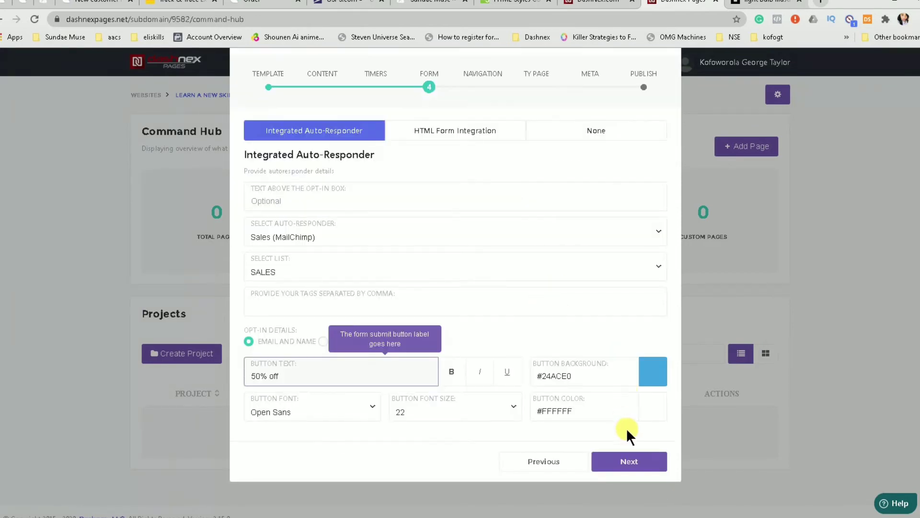
# Review the default home, header and footer link fields on Navigation, then continue to TY Page
pyautogui.click(629, 462)
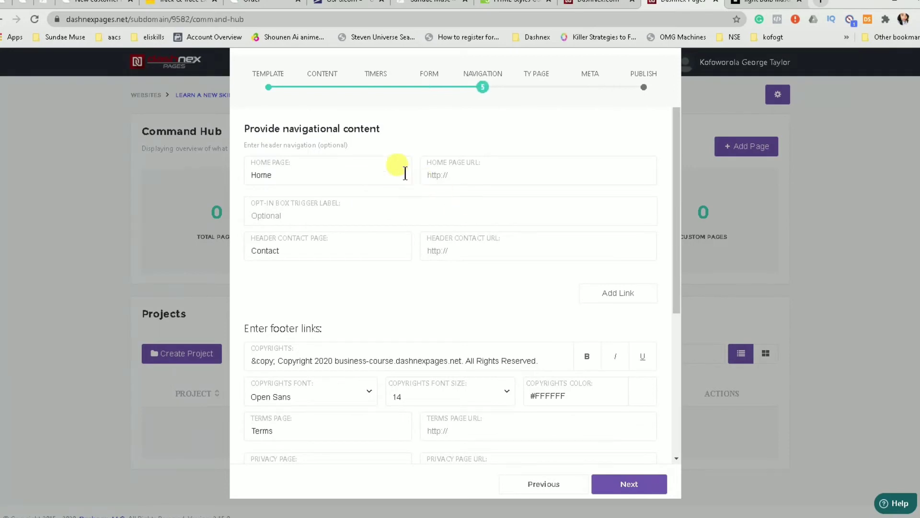
pyautogui.click(300, 177)
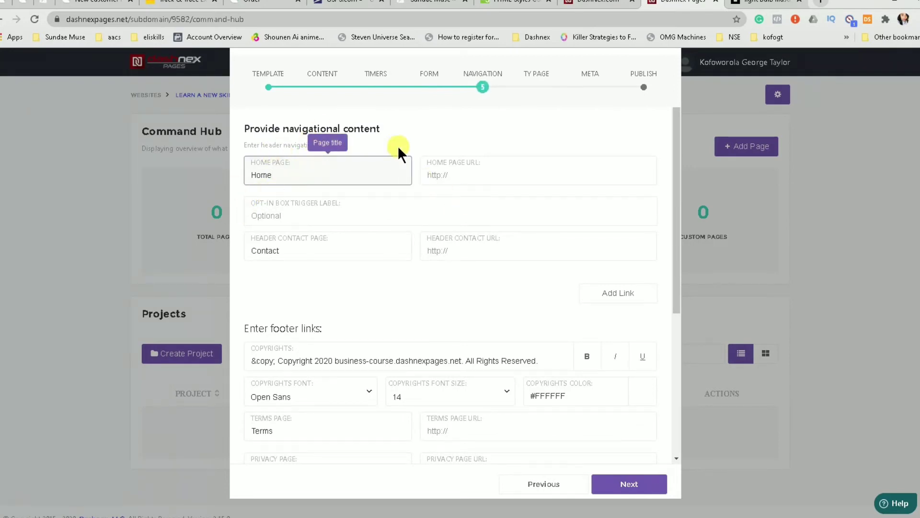
pyautogui.scroll(-5, 422, 230)
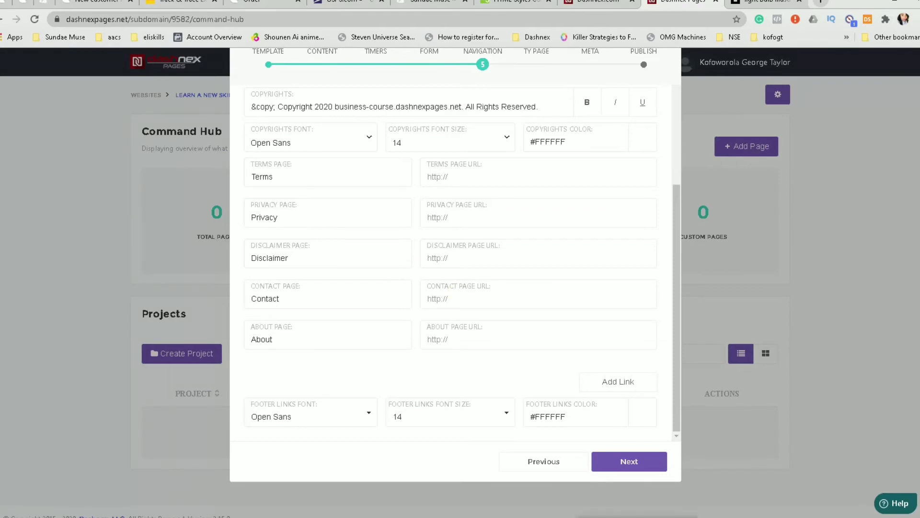
pyautogui.scroll(10, 550, 231)
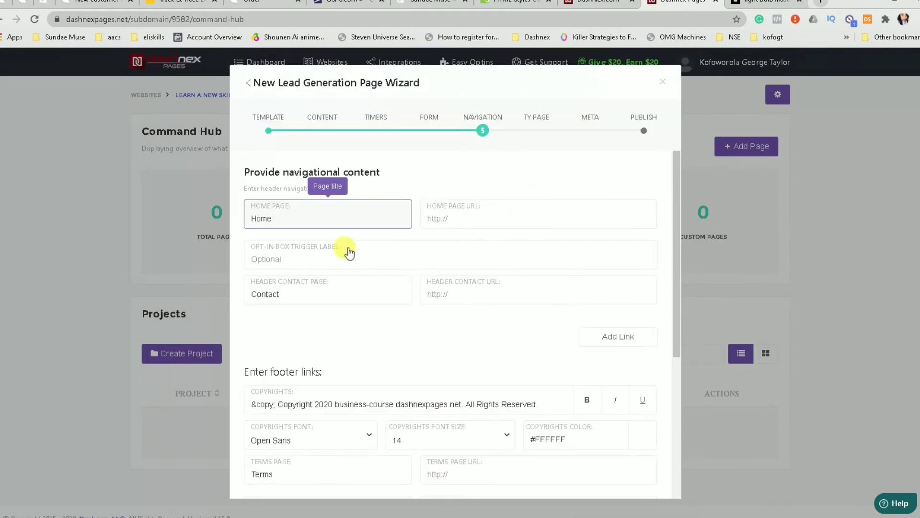
pyautogui.scroll(-8, 551, 278)
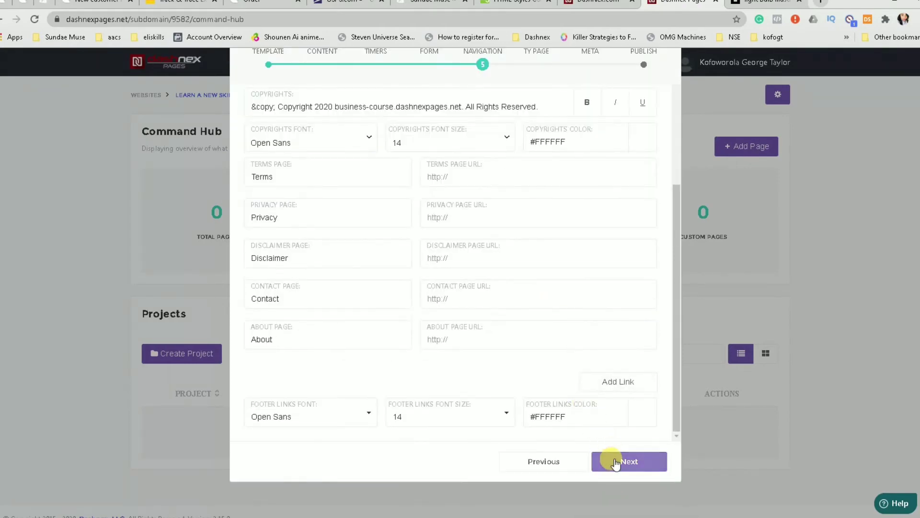
pyautogui.click(616, 462)
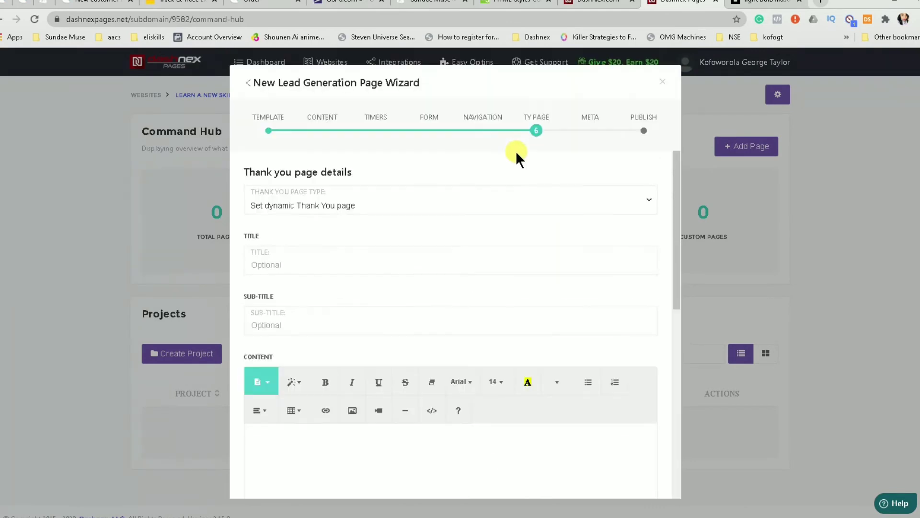
# Set the Thank You Page Type to 'Redirect to external URL'
pyautogui.click(419, 211)
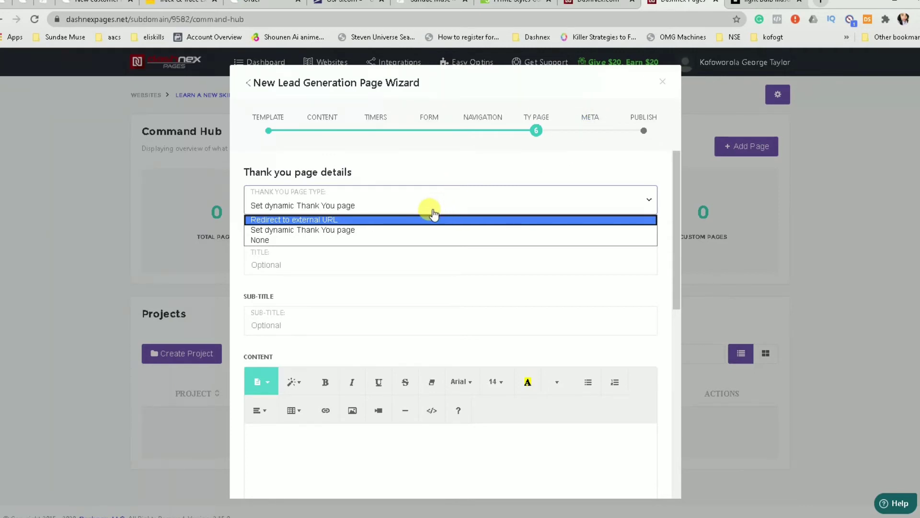
pyautogui.click(358, 220)
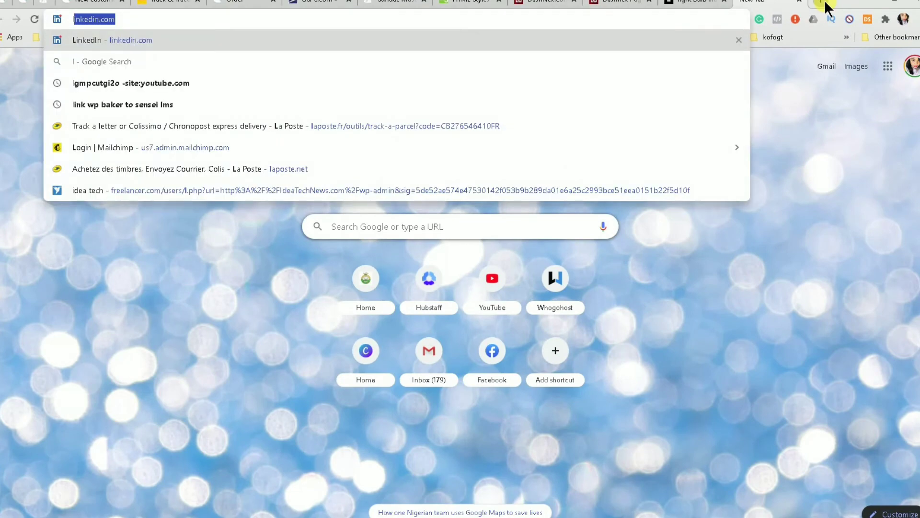
# Go to eliskills.com in the address bar
pyautogui.press('BackSpace')
pyautogui.write('o')
pyautogui.press('BackSpace')
pyautogui.write('i')
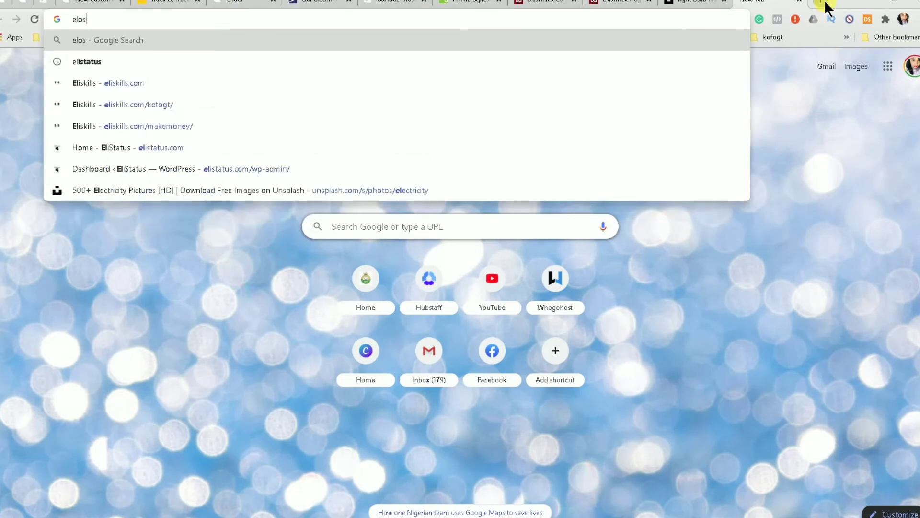
pyautogui.press('BackSpace')
pyautogui.write('iskills.com')
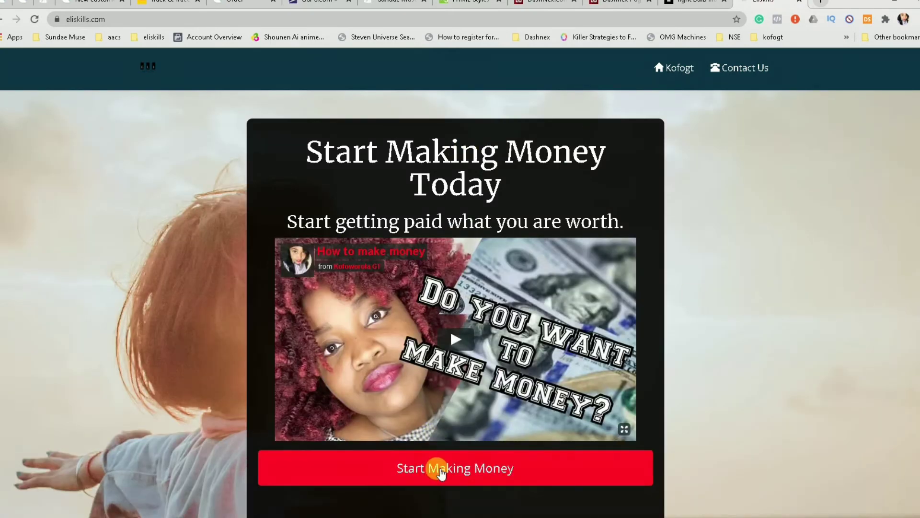
# Fill the Start Making Money opt-in popup with a saved name and email, and submit it
pyautogui.click(440, 472)
pyautogui.click(422, 214)
pyautogui.click(394, 241)
pyautogui.click(393, 242)
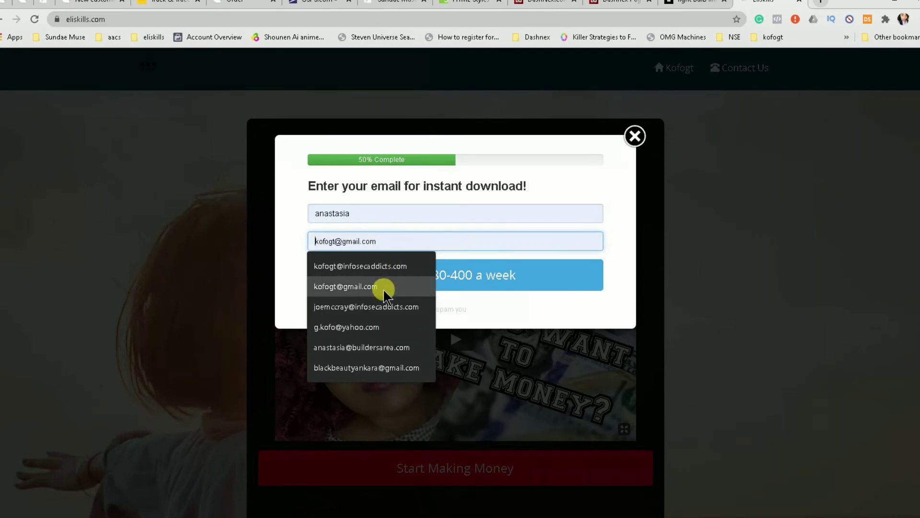
pyautogui.click(369, 366)
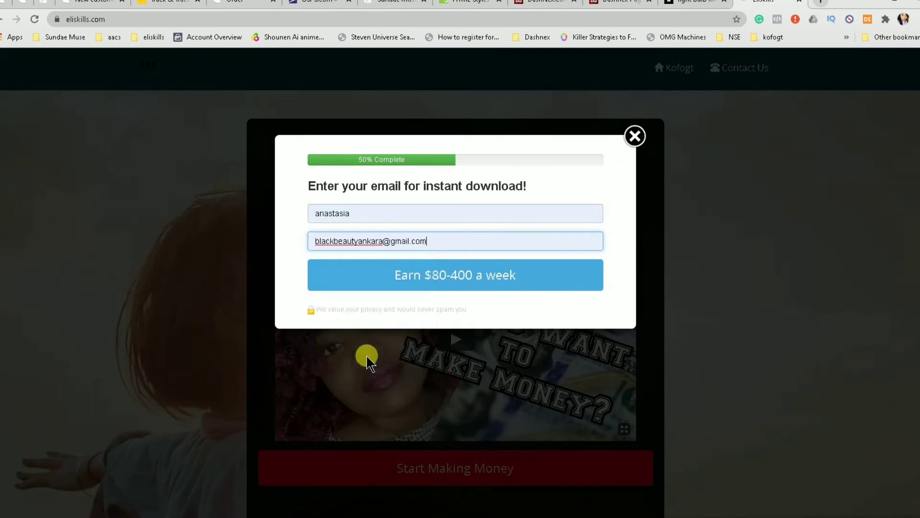
pyautogui.click(429, 279)
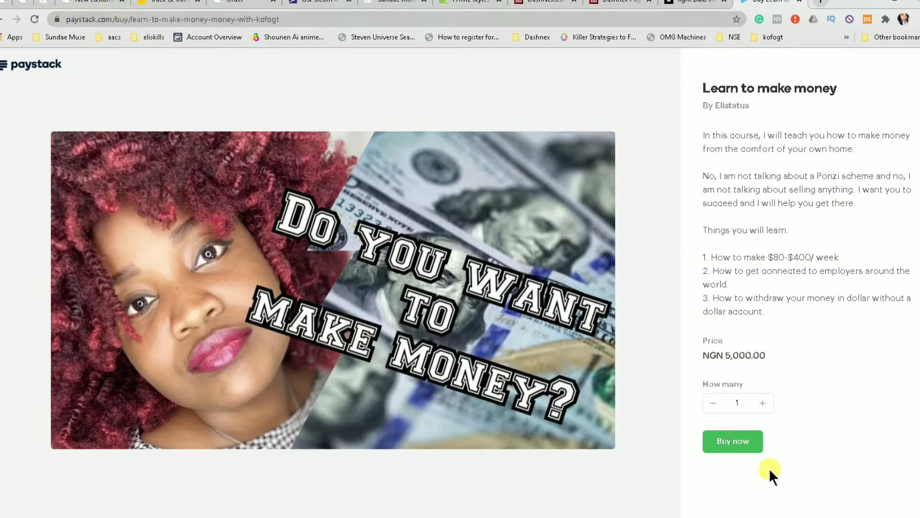
# Buy the NGN 5,000.00 'Learn to make money' course to bring up its order form
pyautogui.click(734, 440)
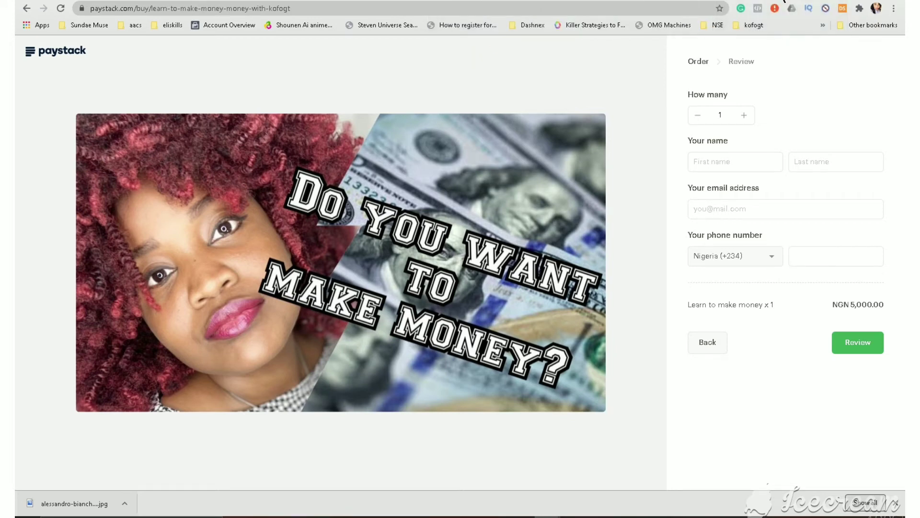
# Back in the wizard, pass the Meta step leaving its defaults and reach Publish
pyautogui.click(785, 1)
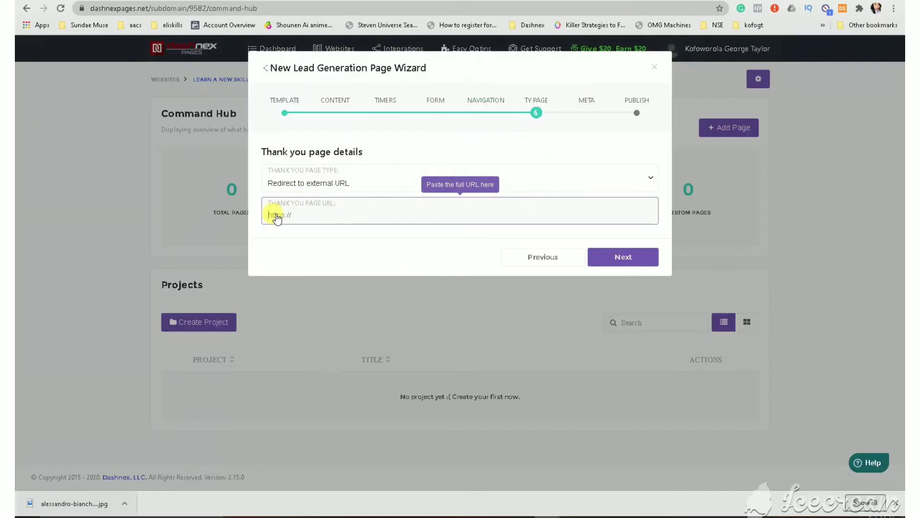
pyautogui.click(643, 259)
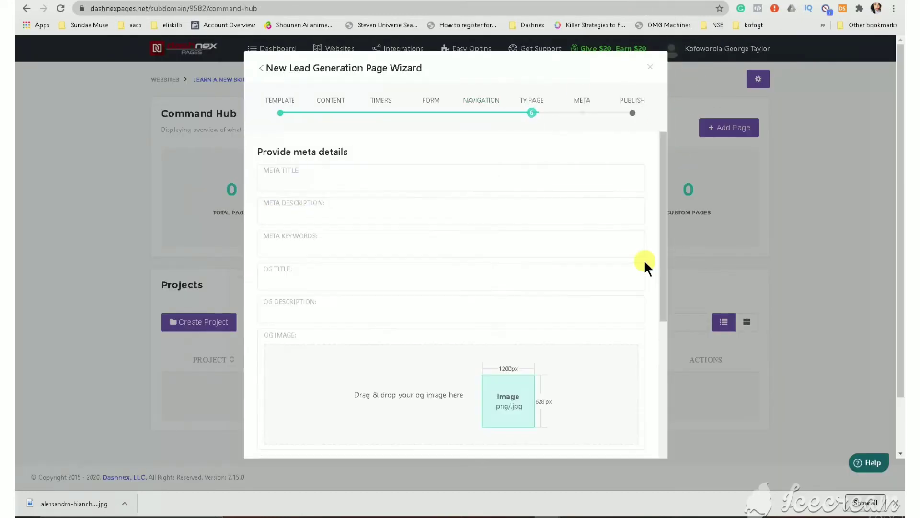
pyautogui.click(357, 191)
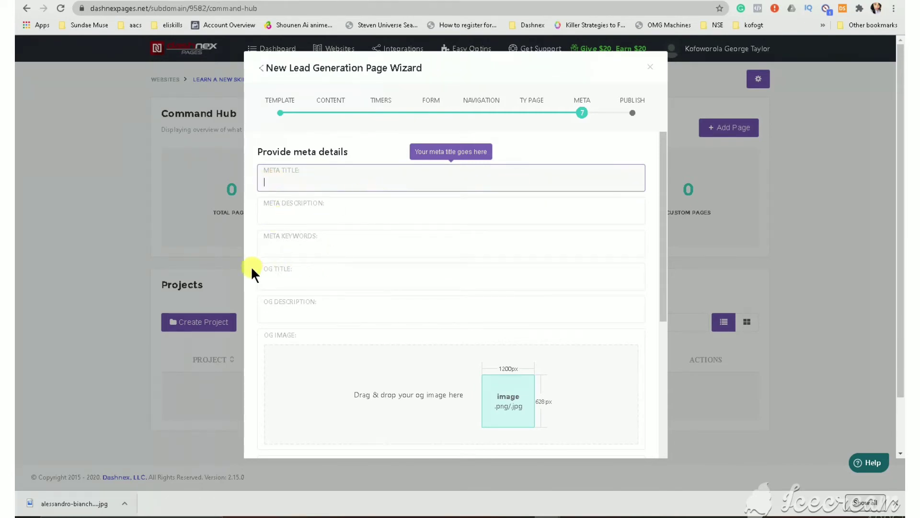
pyautogui.scroll(-5, 355, 301)
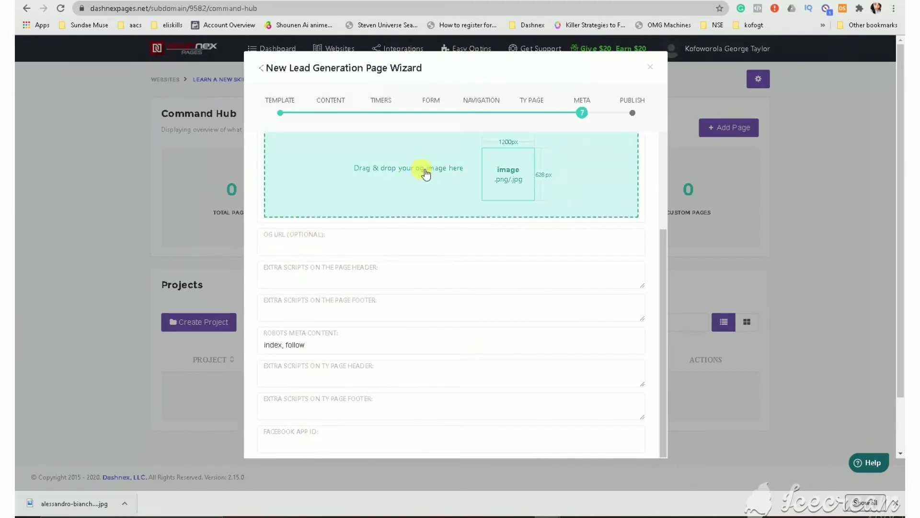
pyautogui.scroll(5, 480, 168)
pyautogui.scroll(-4, 537, 388)
pyautogui.scroll(4, 522, 240)
pyautogui.scroll(-10, 517, 173)
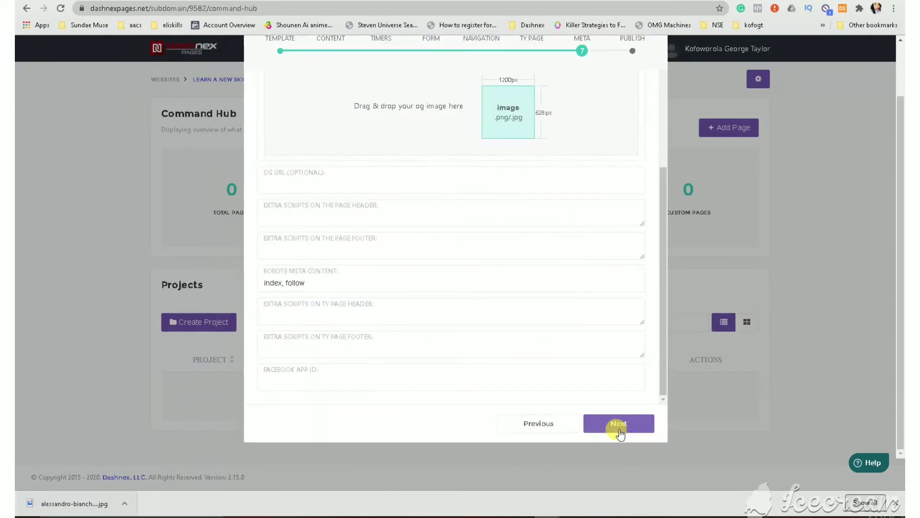
pyautogui.click(618, 425)
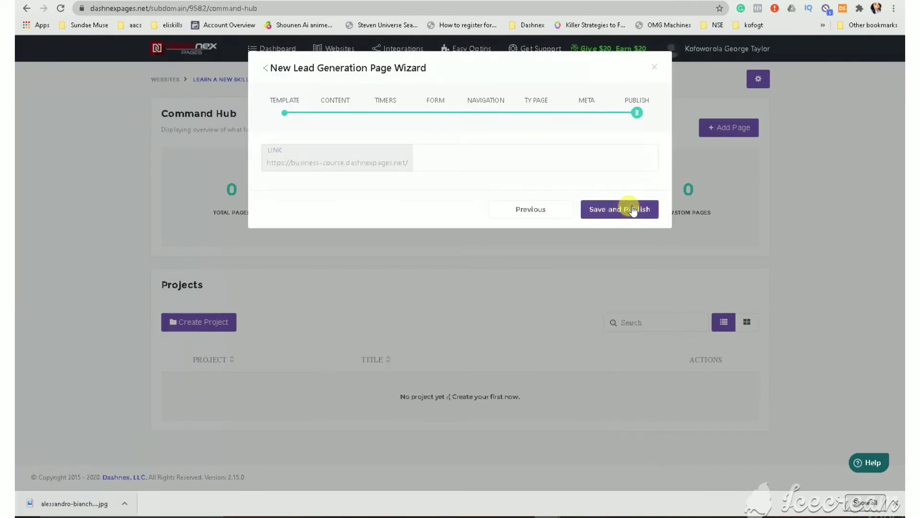
# Enter the link slug 'businesscourse' without a hyphen and retry Save and Publish
pyautogui.click(426, 160)
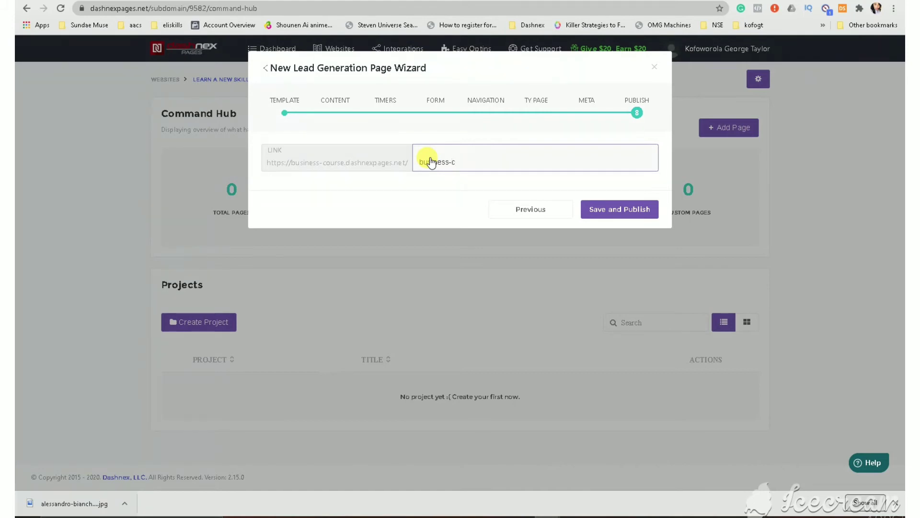
pyautogui.click(618, 220)
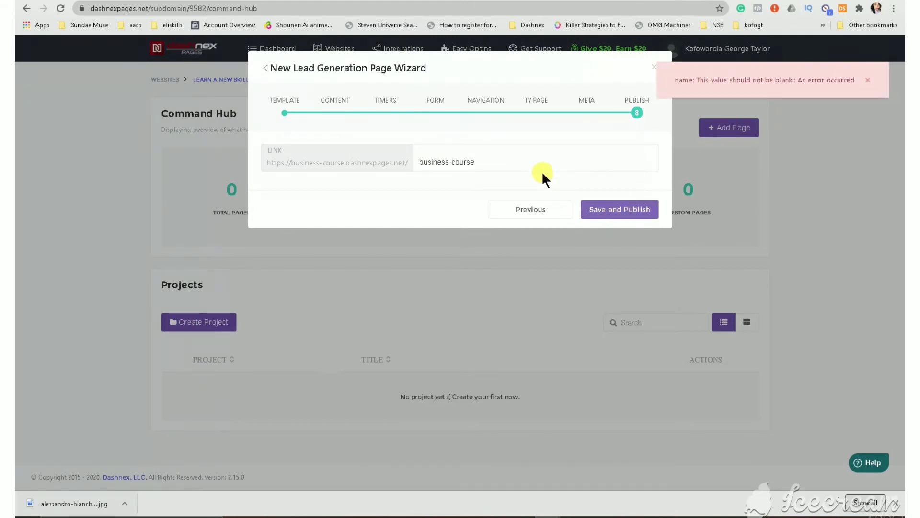
pyautogui.click(501, 160)
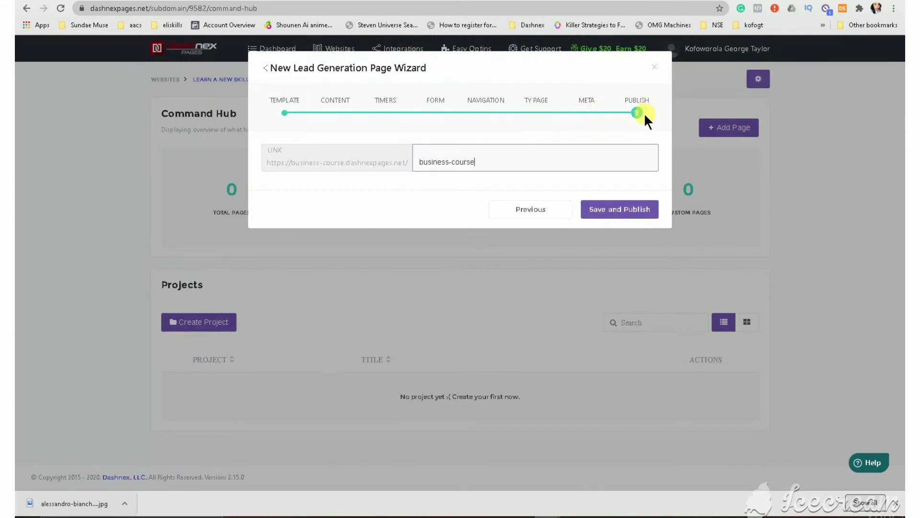
pyautogui.click(623, 210)
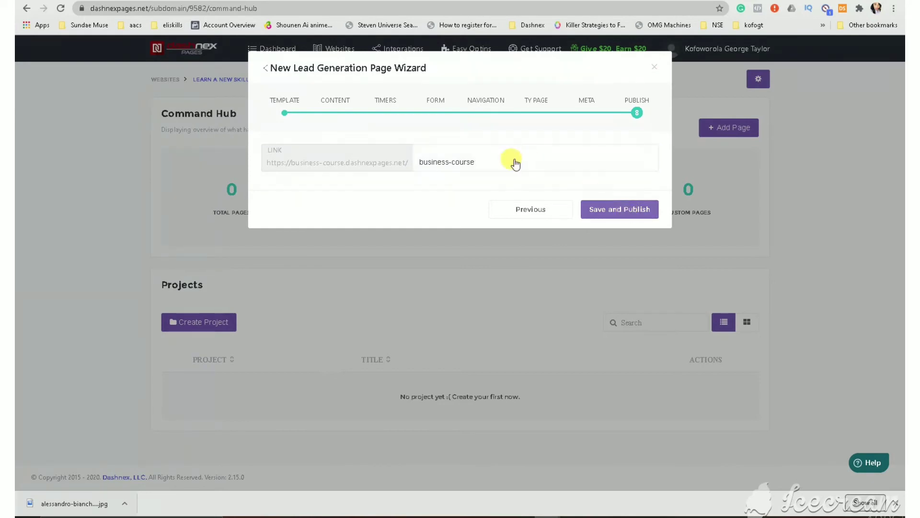
pyautogui.click(452, 167)
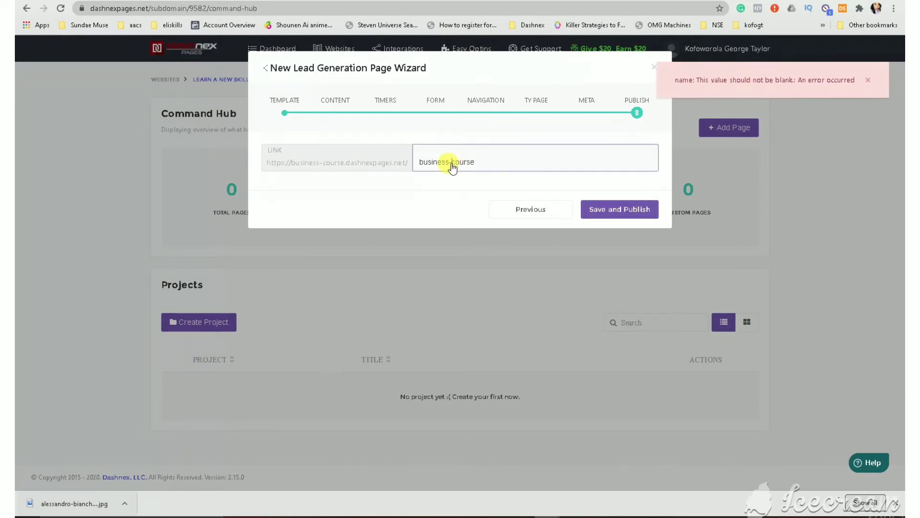
pyautogui.click(611, 209)
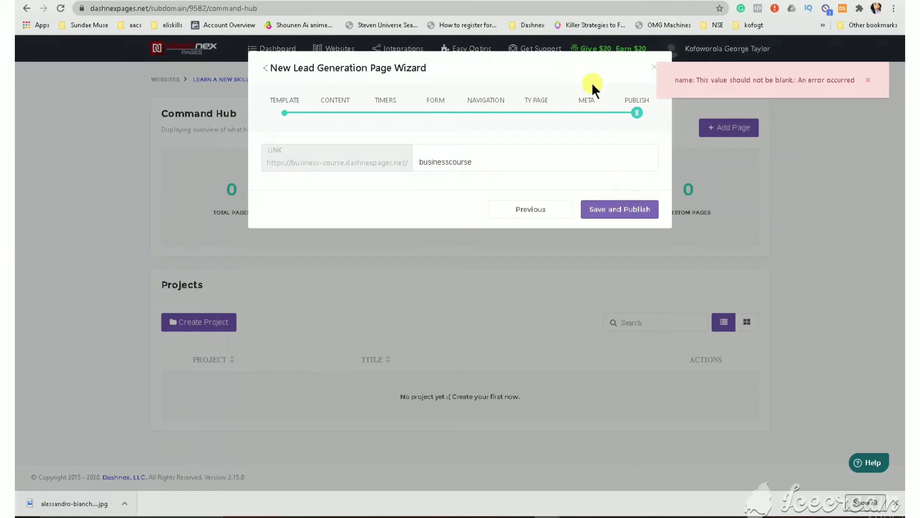
# Go back to Template, enter name 'Business Course' and description 'FFFFFF', then return to Publish
pyautogui.click(585, 103)
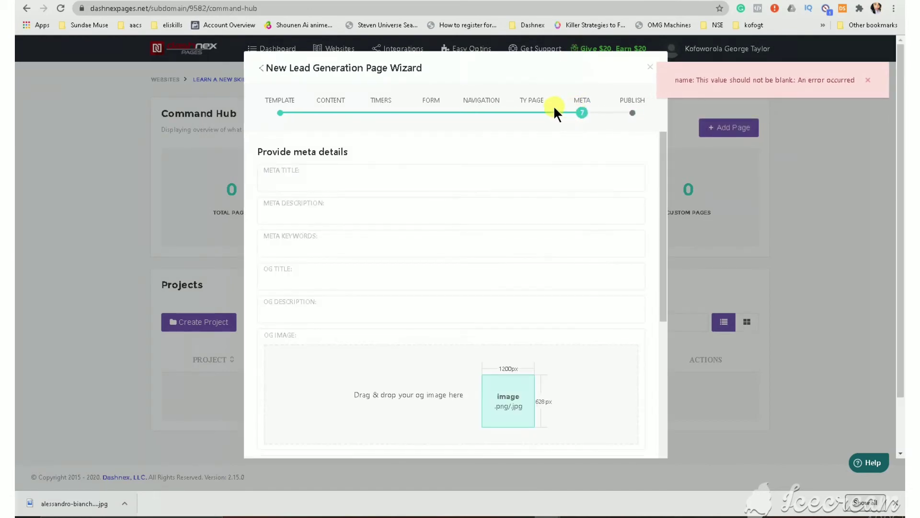
pyautogui.scroll(-5, 392, 216)
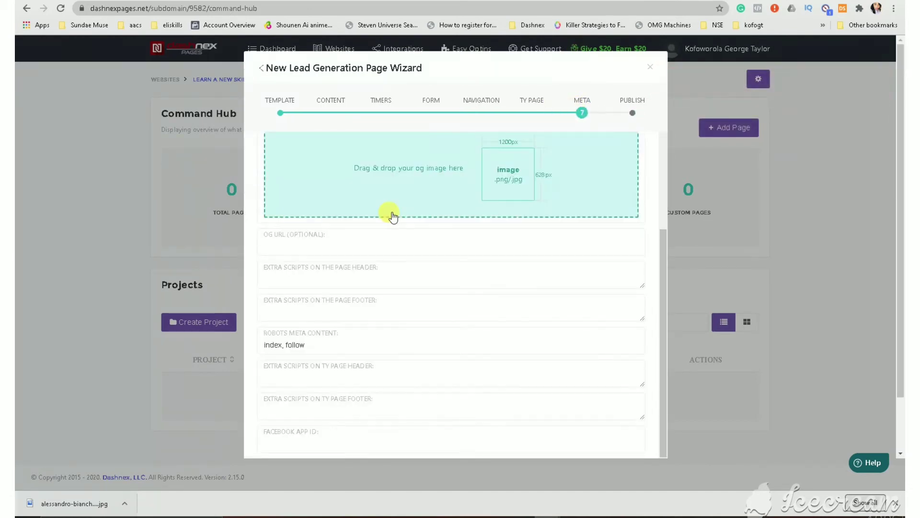
pyautogui.click(280, 103)
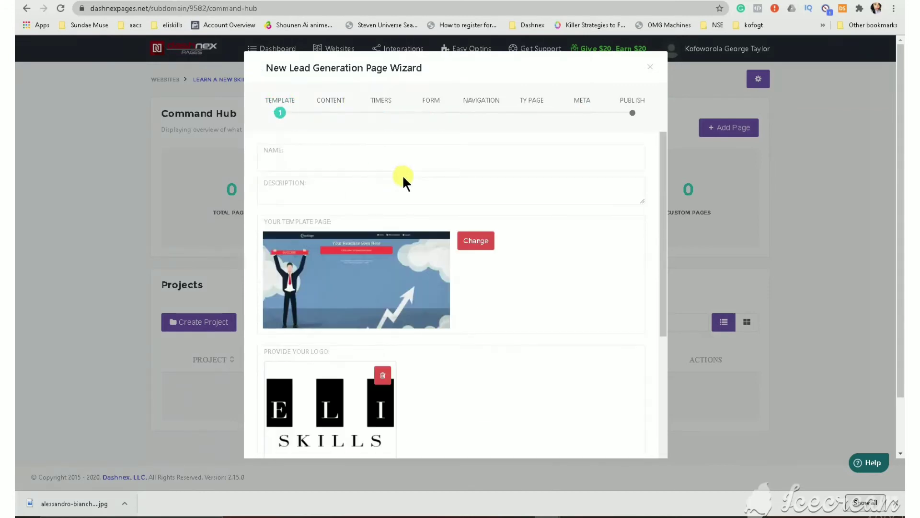
pyautogui.click(328, 166)
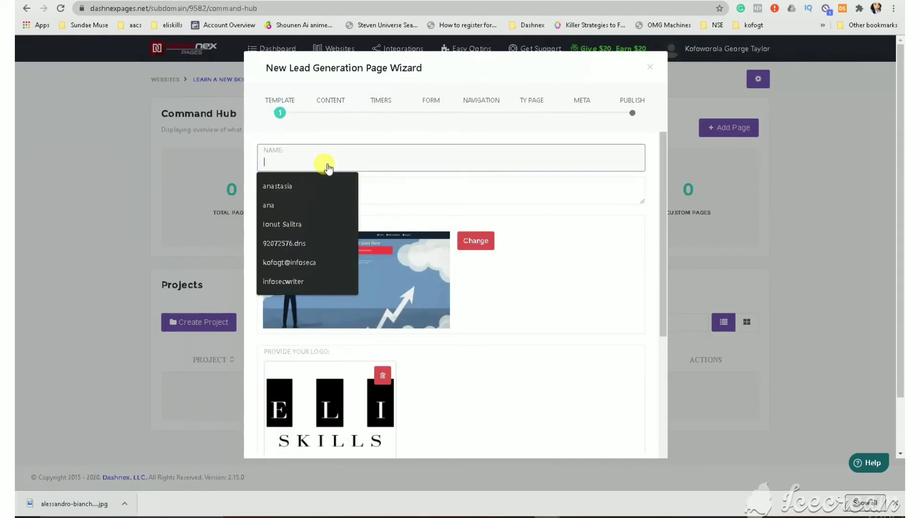
pyautogui.write('Business Course')
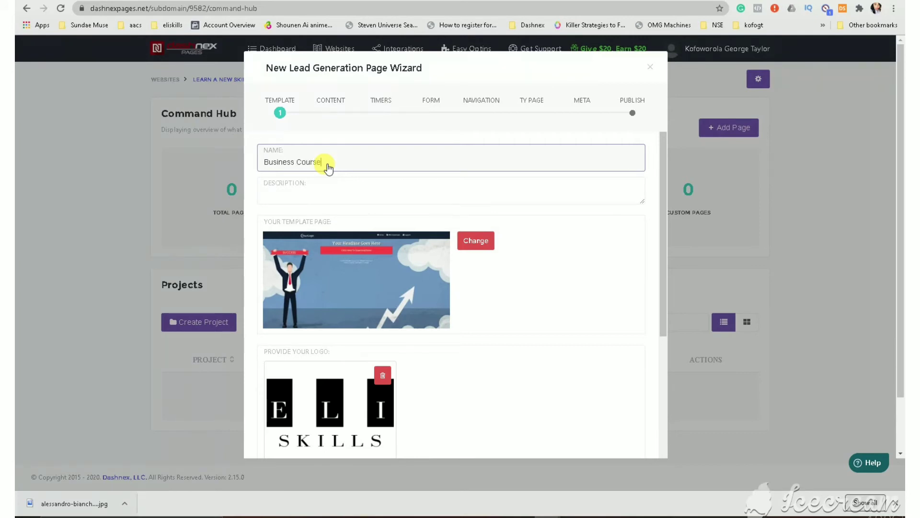
pyautogui.click(331, 196)
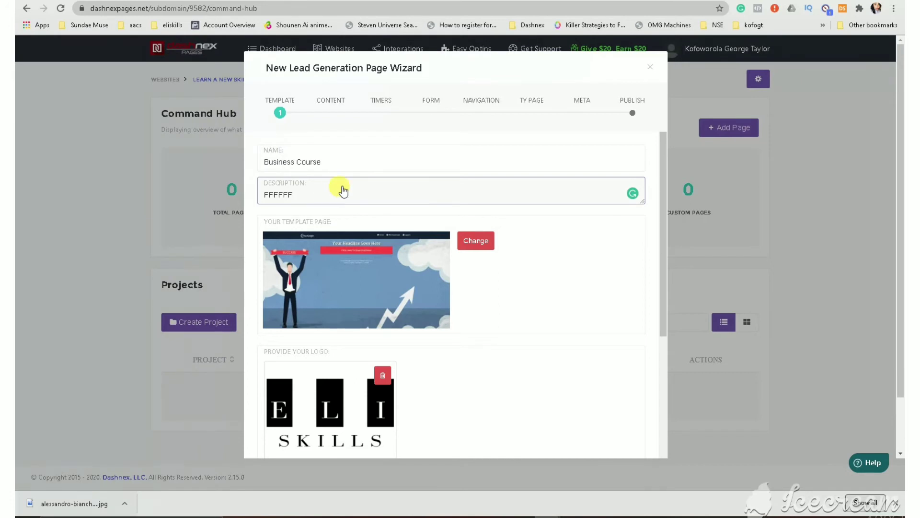
pyautogui.click(642, 101)
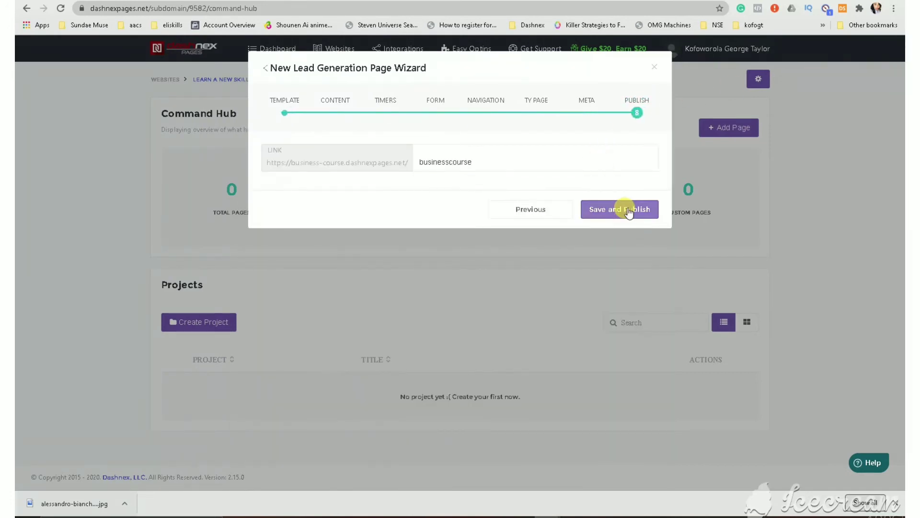
# Save and publish the Business Course page, then view the Lead Generation Pages list
pyautogui.click(615, 207)
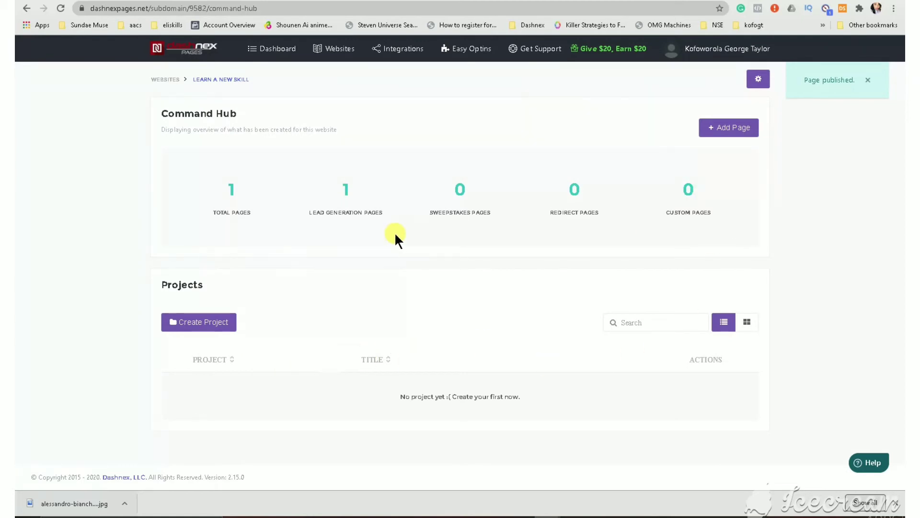
pyautogui.click(345, 194)
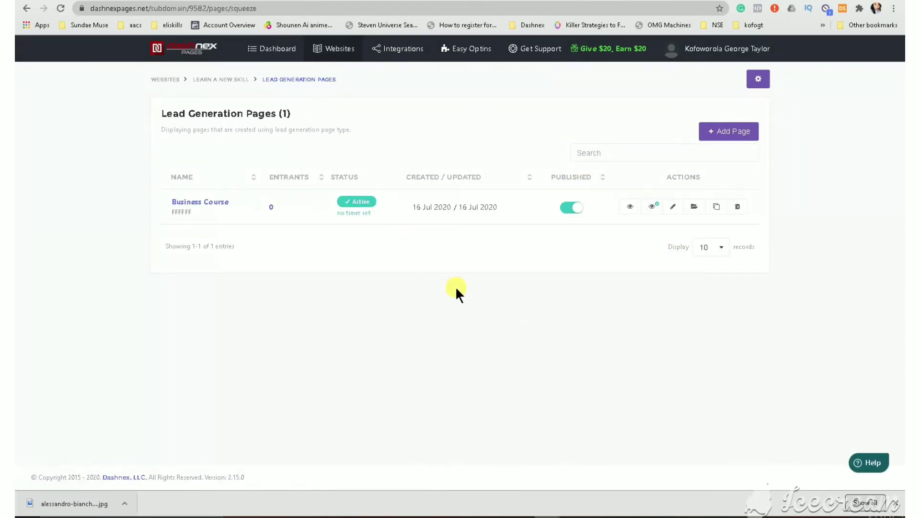
pyautogui.click(635, 212)
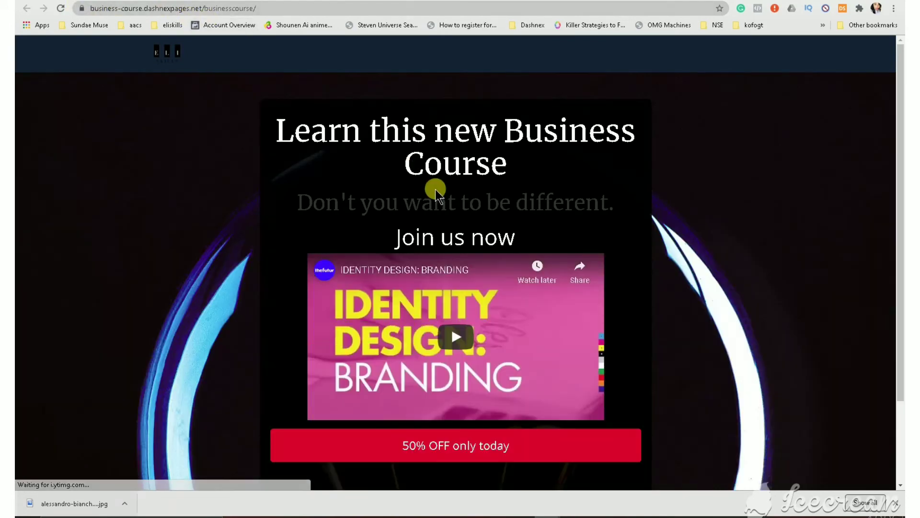
pyautogui.scroll(-3, 397, 173)
pyautogui.scroll(3, 391, 172)
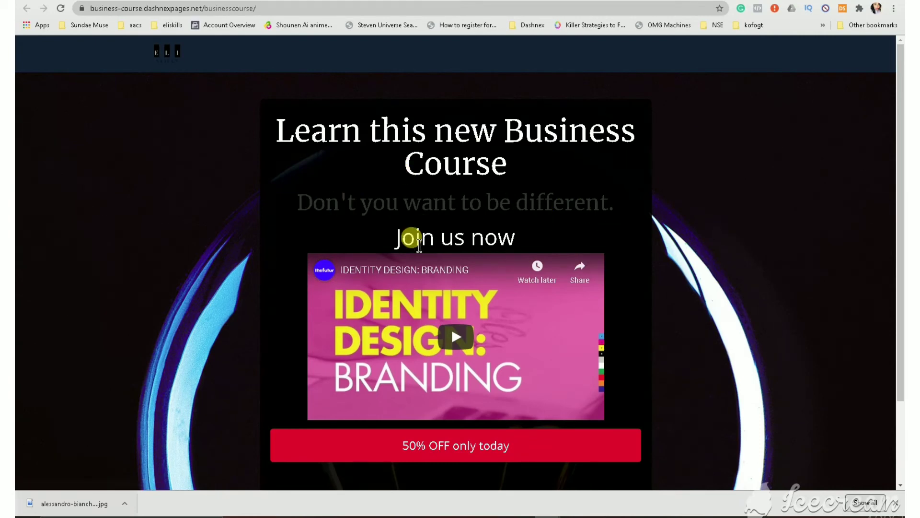
pyautogui.scroll(-2, 460, 337)
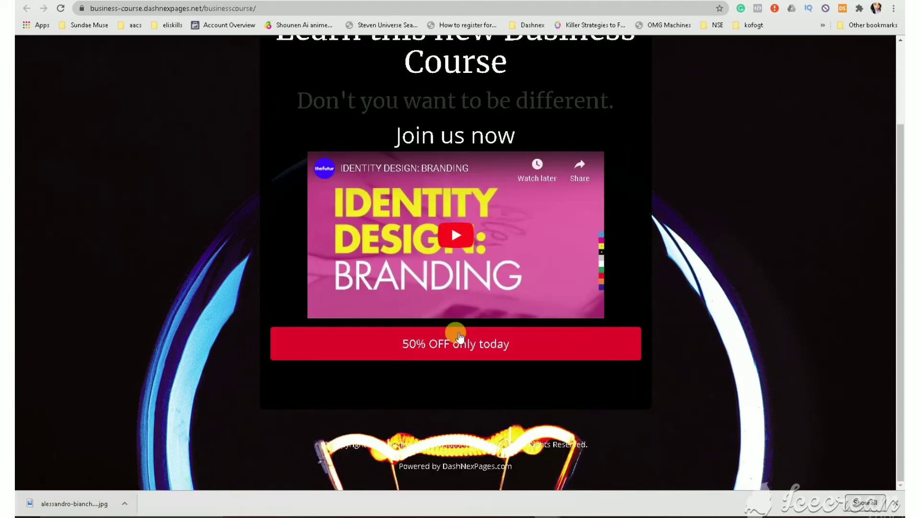
pyautogui.scroll(2, 446, 219)
pyautogui.scroll(-2, 446, 219)
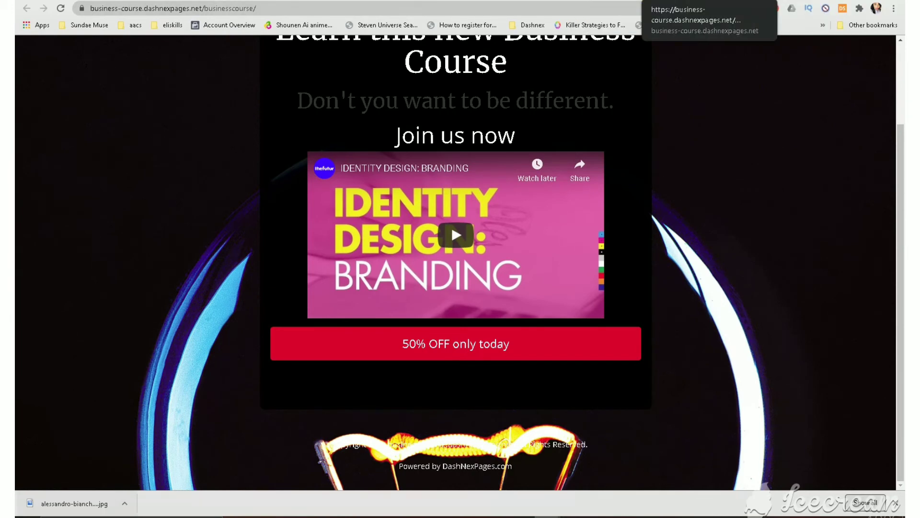
pyautogui.click(595, 1)
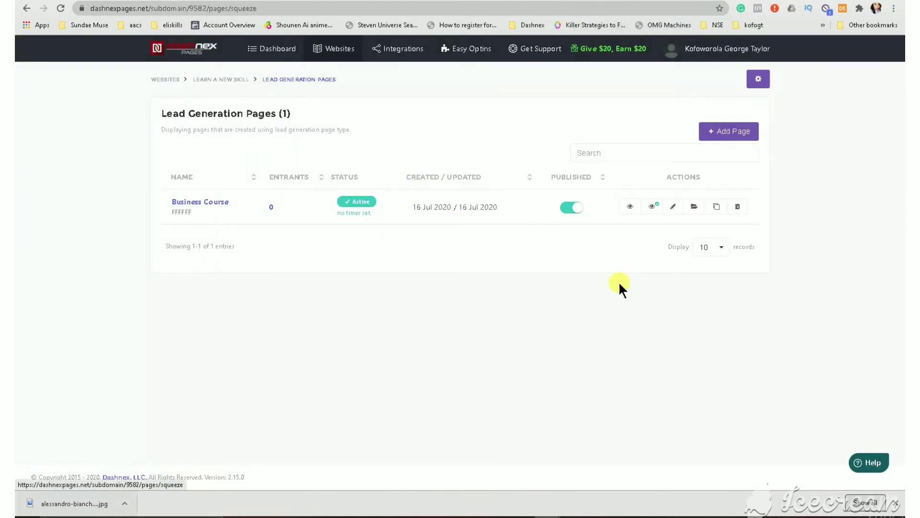
# Abandon the extra lead-gen wizard and start a new Redirect Page from the Learn a New Skill hub
pyautogui.click(718, 135)
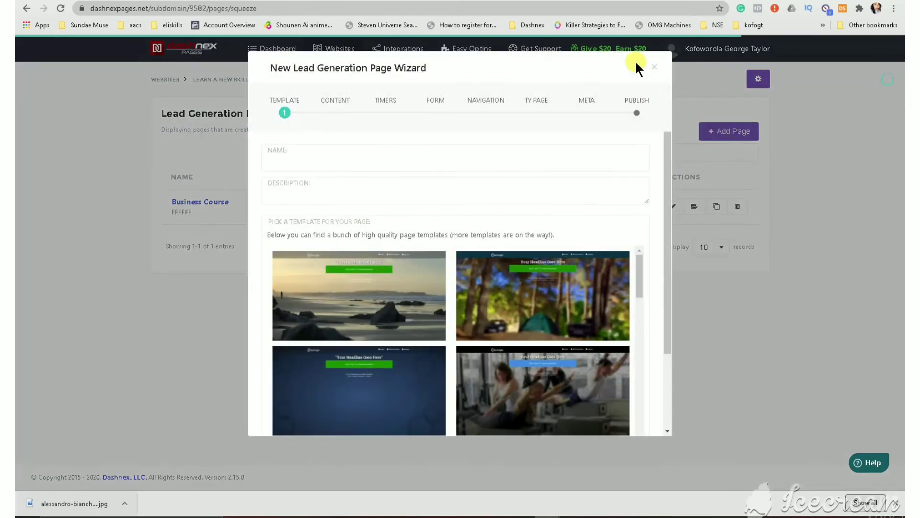
pyautogui.click(655, 66)
pyautogui.click(212, 81)
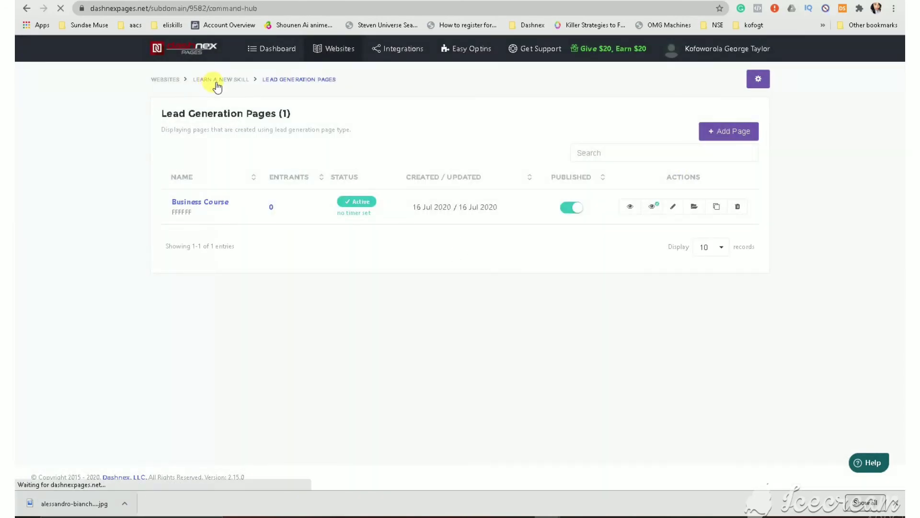
pyautogui.click(726, 128)
pyautogui.click(574, 131)
pyautogui.click(560, 327)
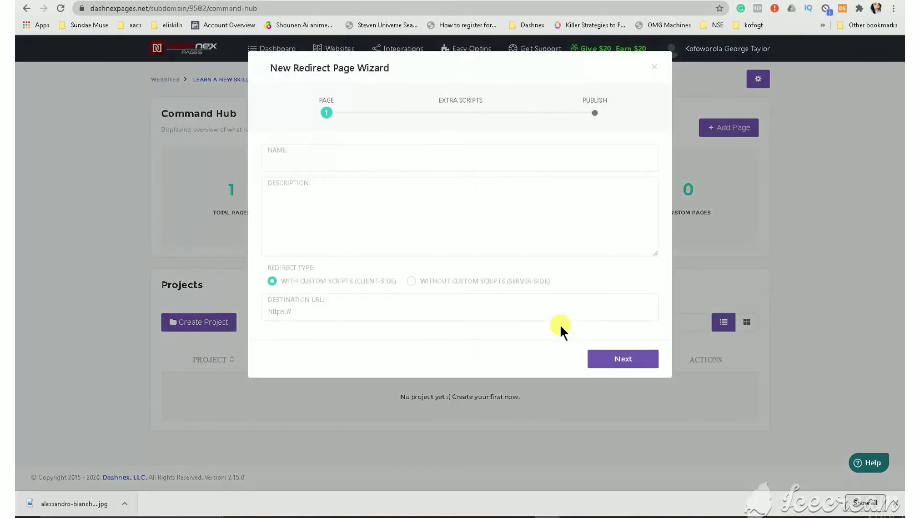
# Name the redirect page 'Business Course' and choose a server-side redirect with 301 Permanent
pyautogui.click(284, 162)
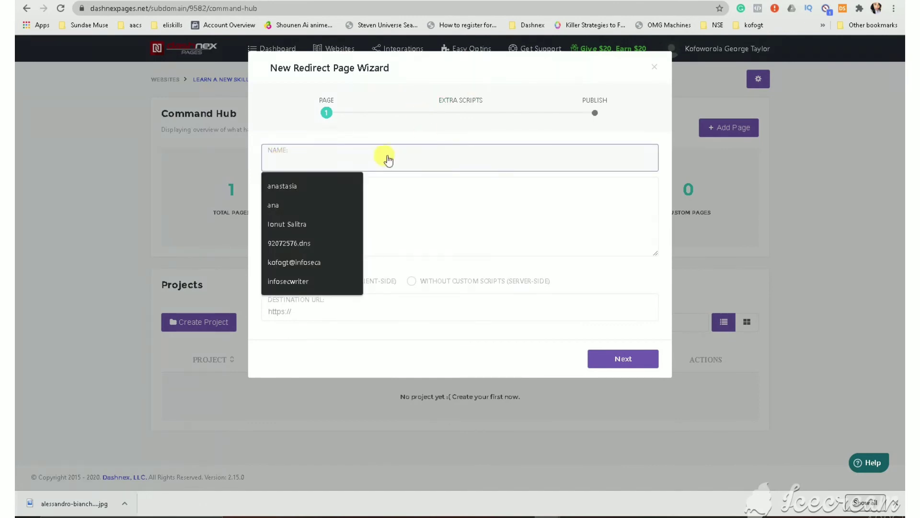
pyautogui.click(407, 116)
pyautogui.click(306, 160)
pyautogui.write('Business')
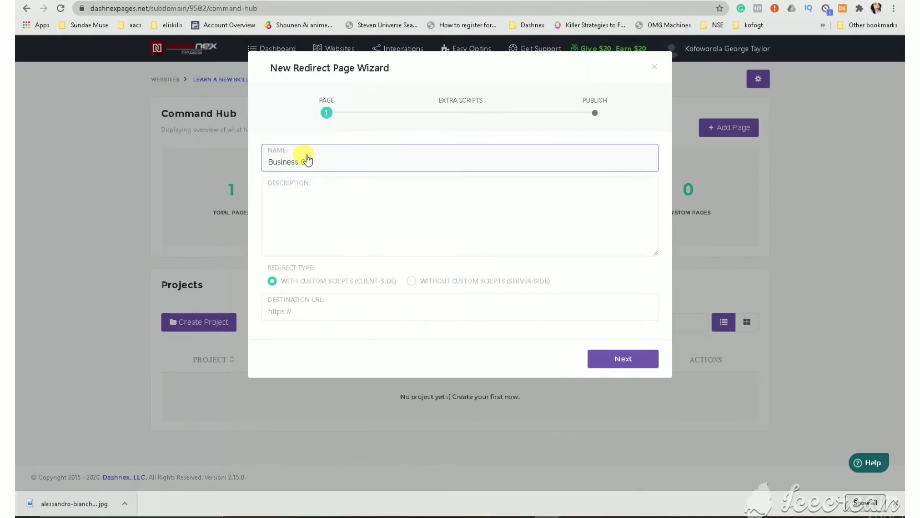
pyautogui.write(' Course')
pyautogui.click(329, 240)
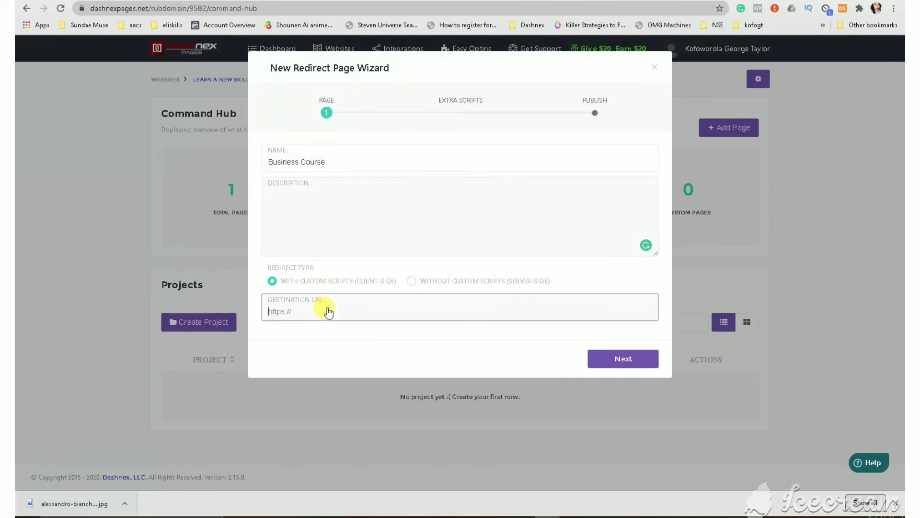
pyautogui.click(325, 309)
pyautogui.click(438, 283)
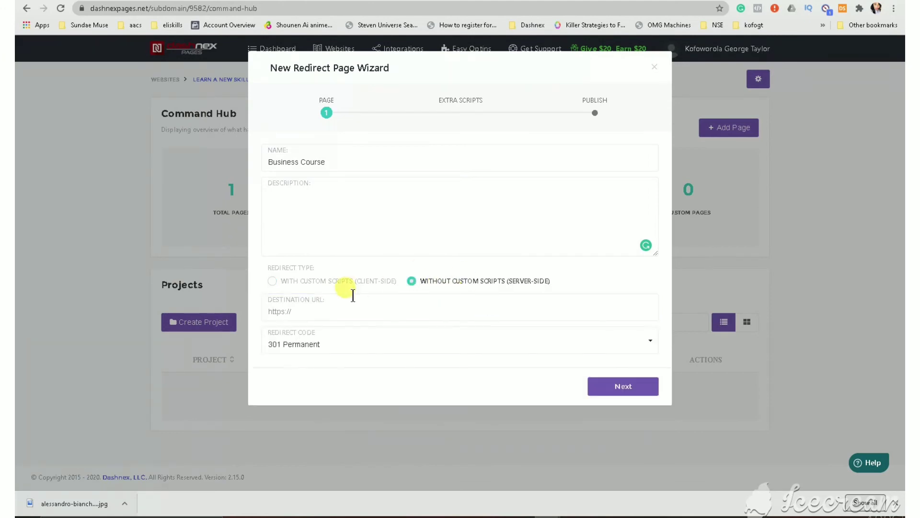
pyautogui.click(355, 344)
pyautogui.click(354, 348)
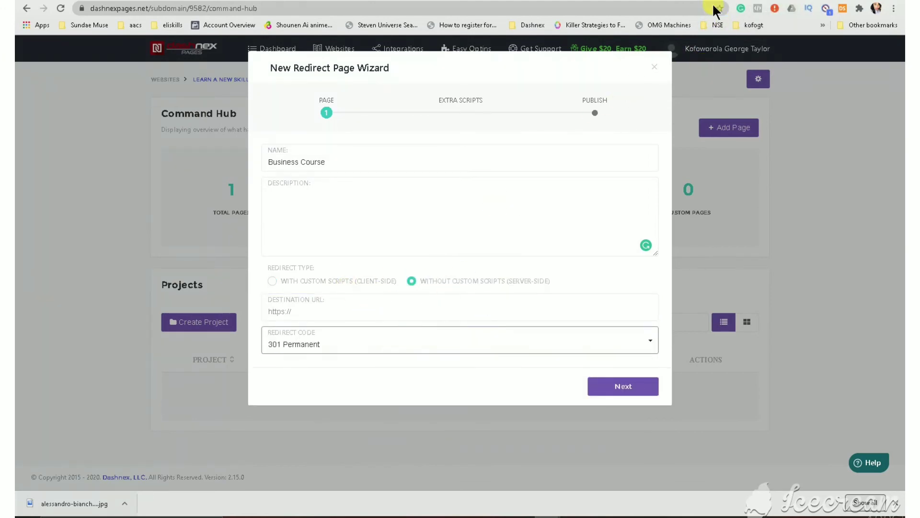
pyautogui.click(805, 0)
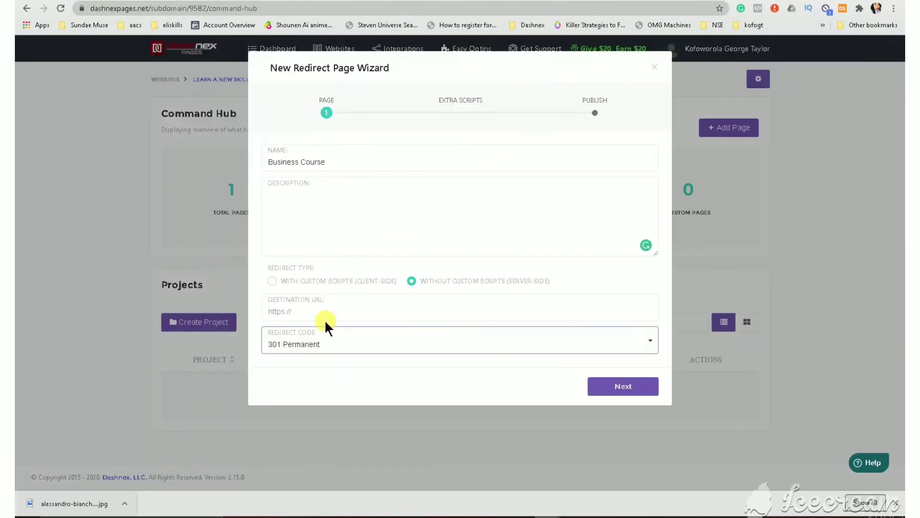
pyautogui.click(326, 318)
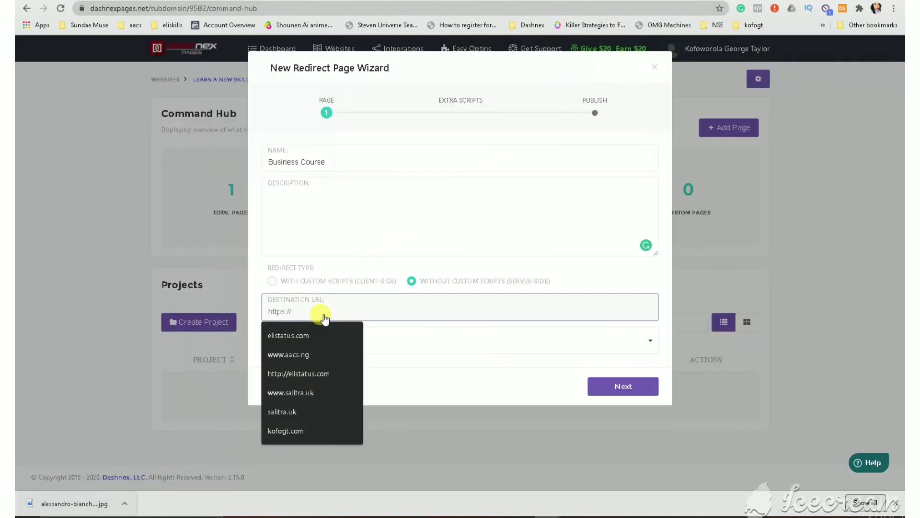
pyautogui.write('eliskills.com')
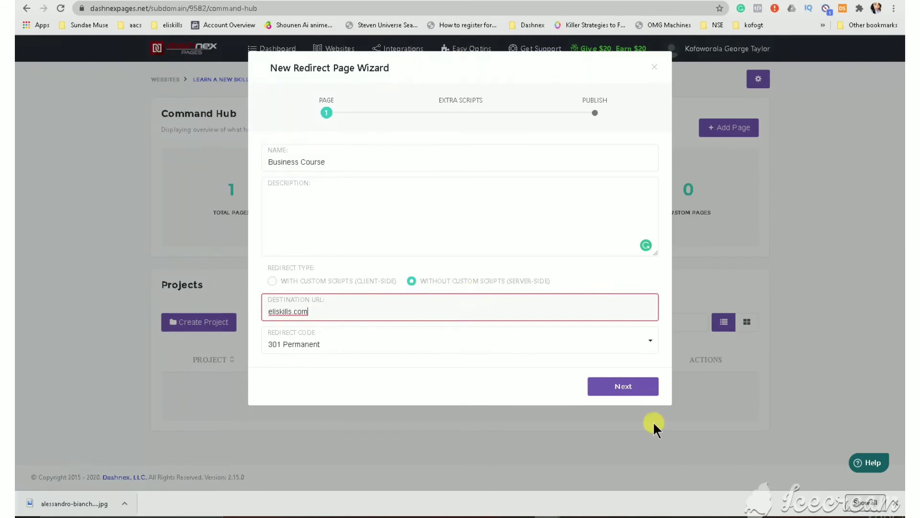
pyautogui.click(639, 388)
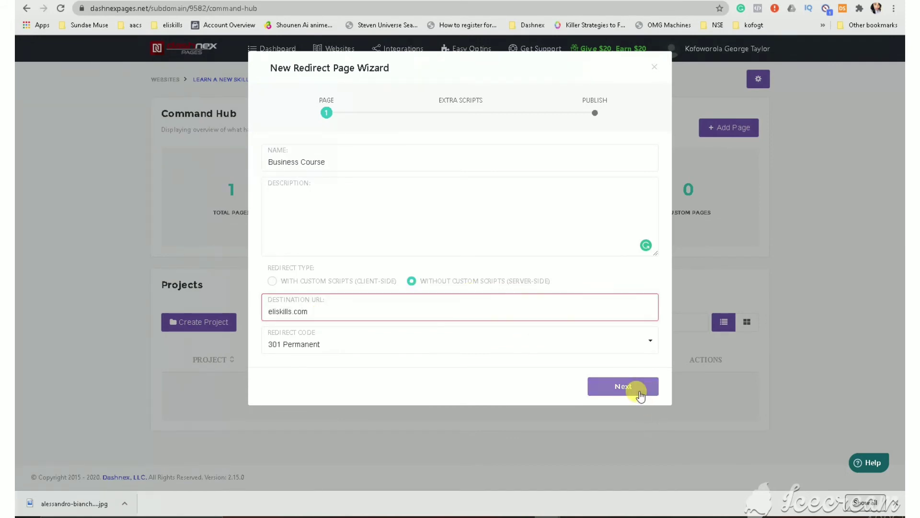
pyautogui.click(266, 313)
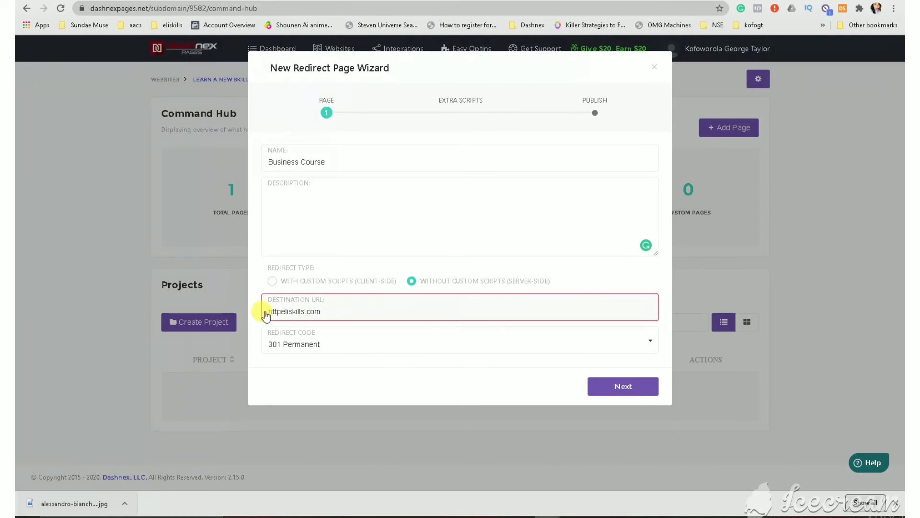
pyautogui.write(':/')
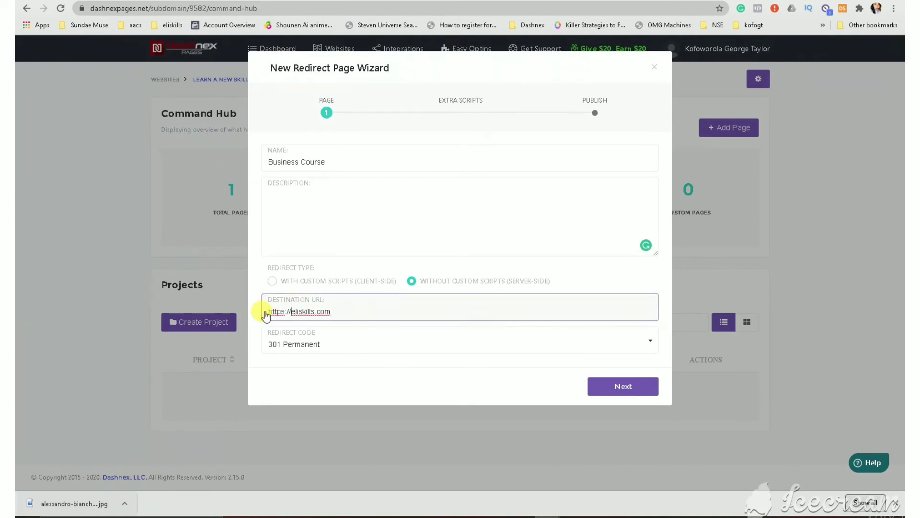
pyautogui.write('/')
pyautogui.click(618, 386)
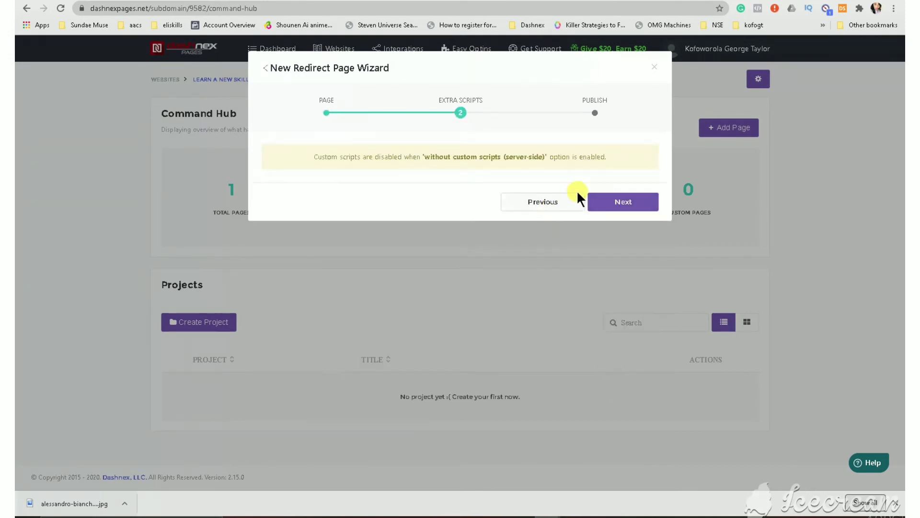
# Fill in the link slug, save and publish the Business Course redirect, and view Redirect Pages
pyautogui.click(614, 200)
pyautogui.click(527, 160)
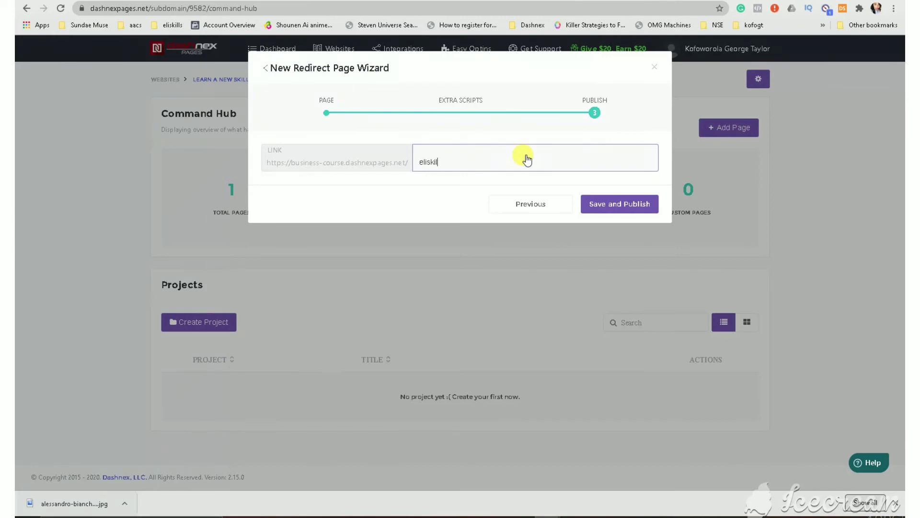
pyautogui.click(632, 205)
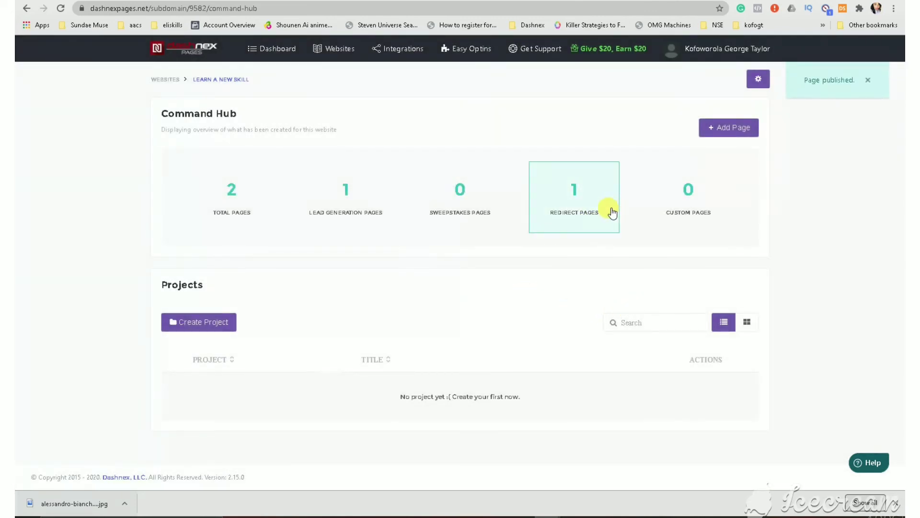
pyautogui.click(571, 195)
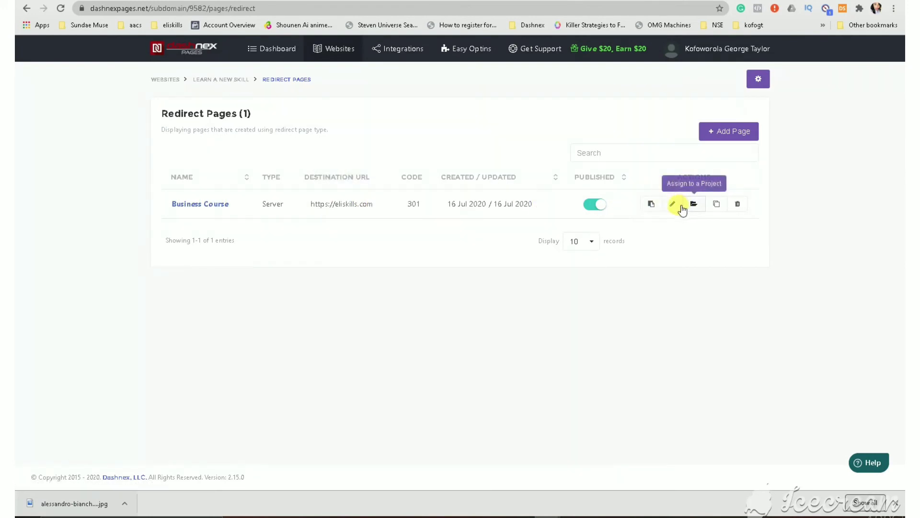
pyautogui.click(659, 207)
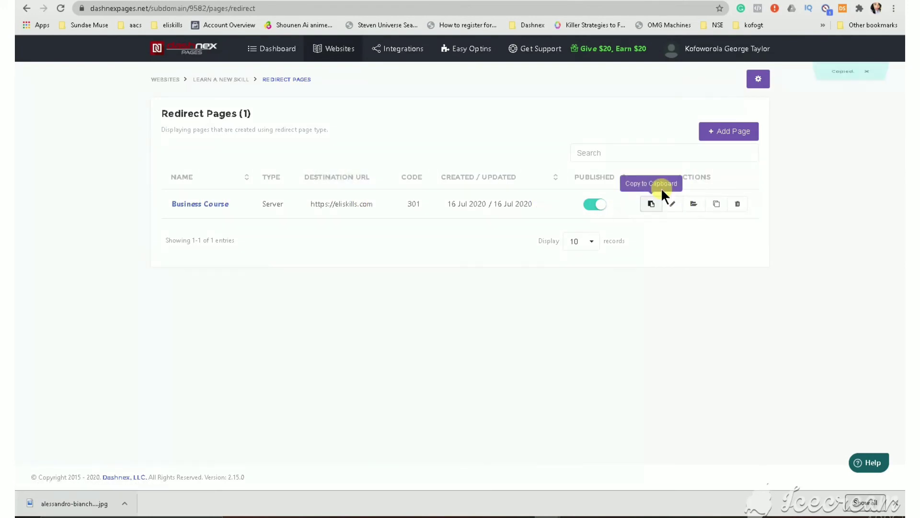
pyautogui.hotkey('ctrl', 't')
pyautogui.click(640, 10)
pyautogui.hotkey('ctrl', 'v')
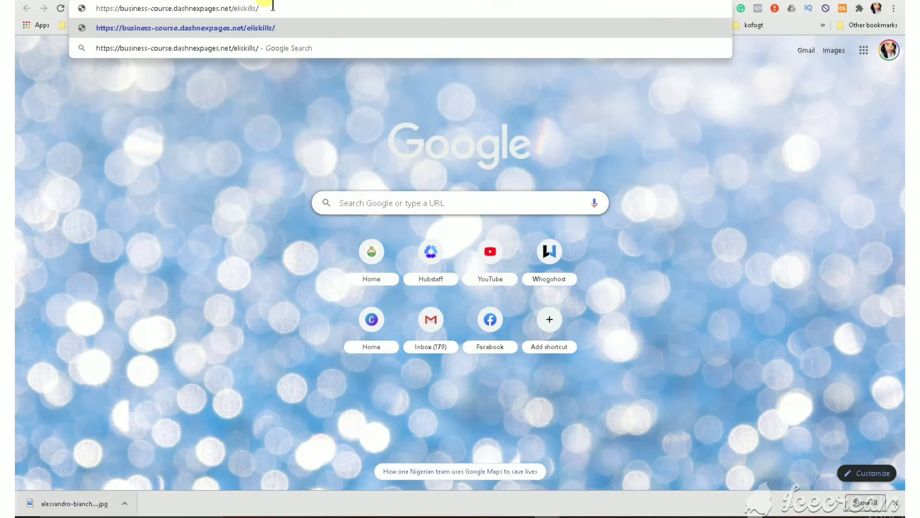
pyautogui.press('Return')
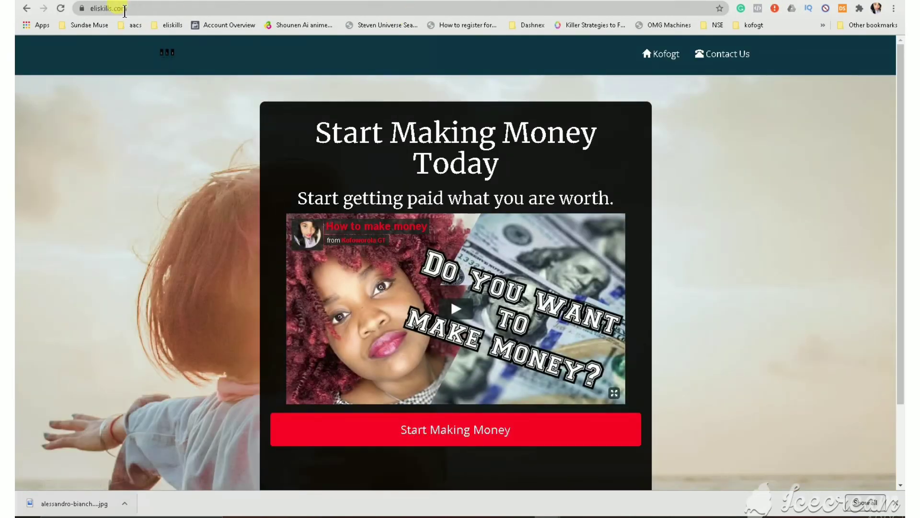
pyautogui.click(784, 1)
pyautogui.click(568, 3)
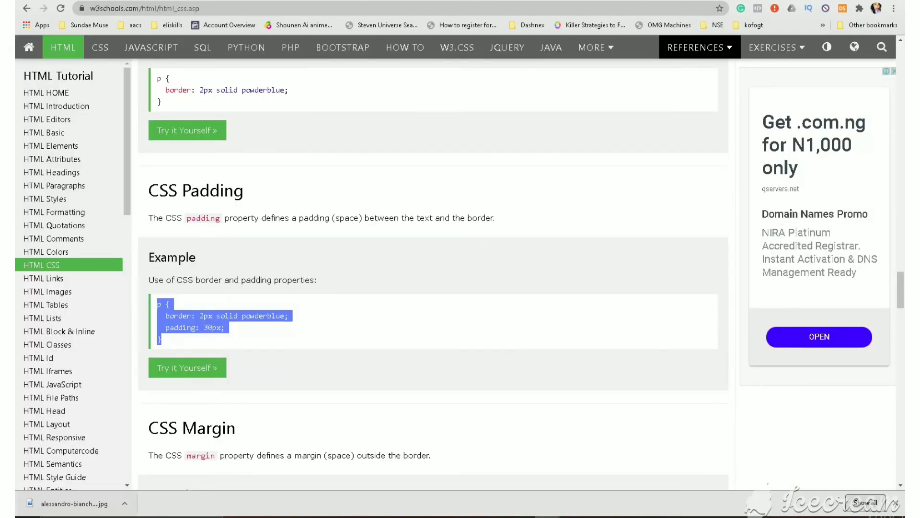
pyautogui.click(412, 2)
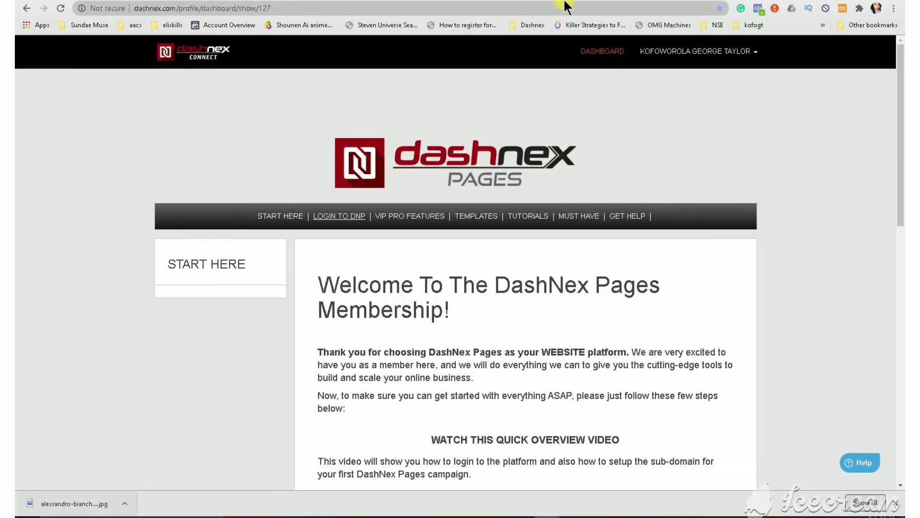
pyautogui.hotkey('ctrl', 'Tab')
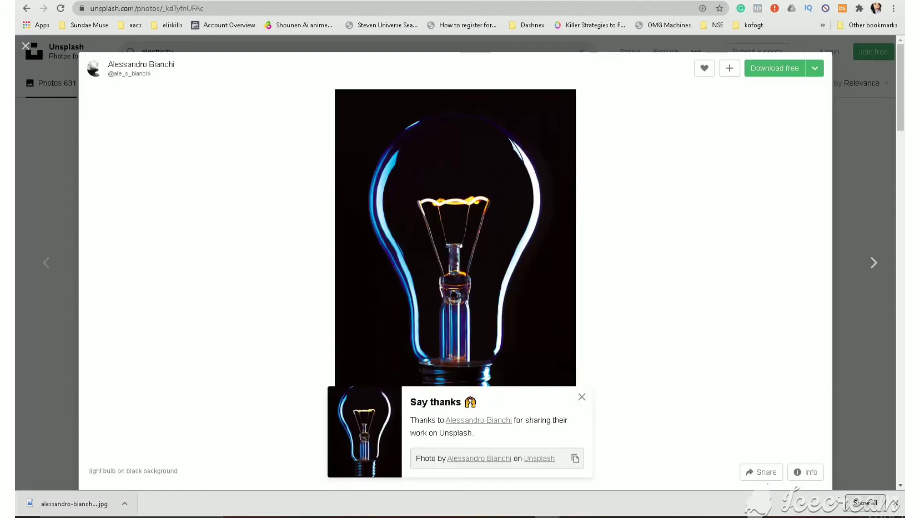
pyautogui.hotkey('ctrl', 'shift', 'Tab')
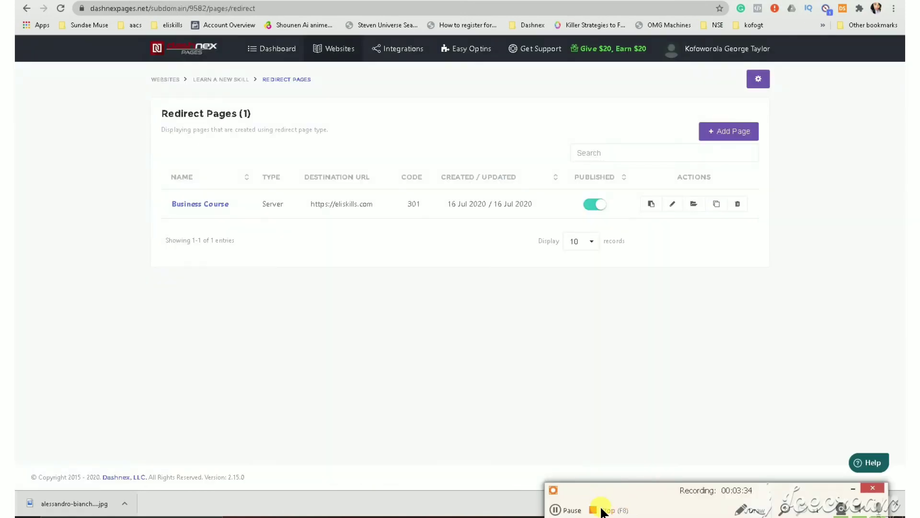
pyautogui.click(602, 507)
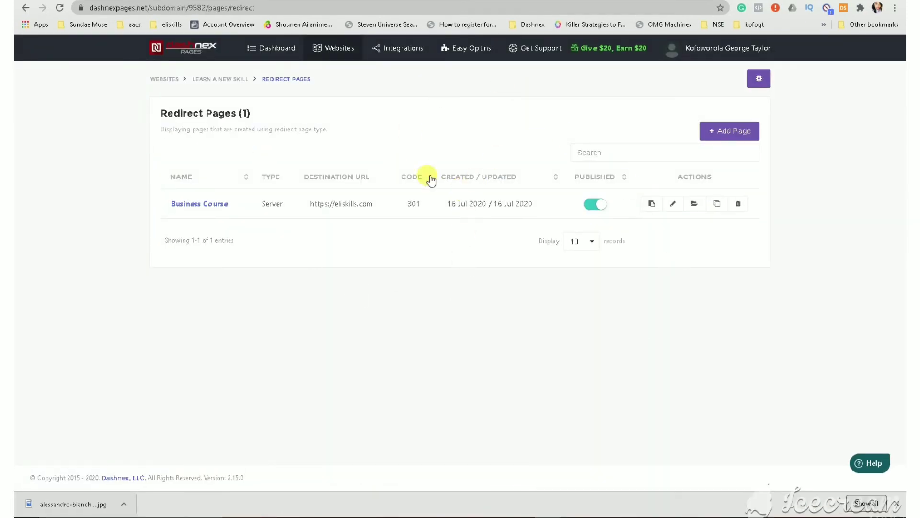
pyautogui.click(724, 131)
pyautogui.click(653, 70)
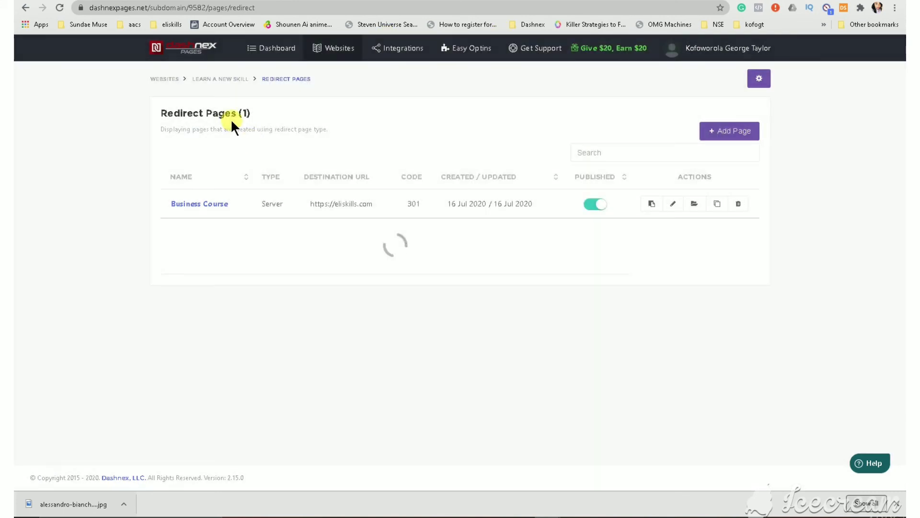
pyautogui.click(224, 80)
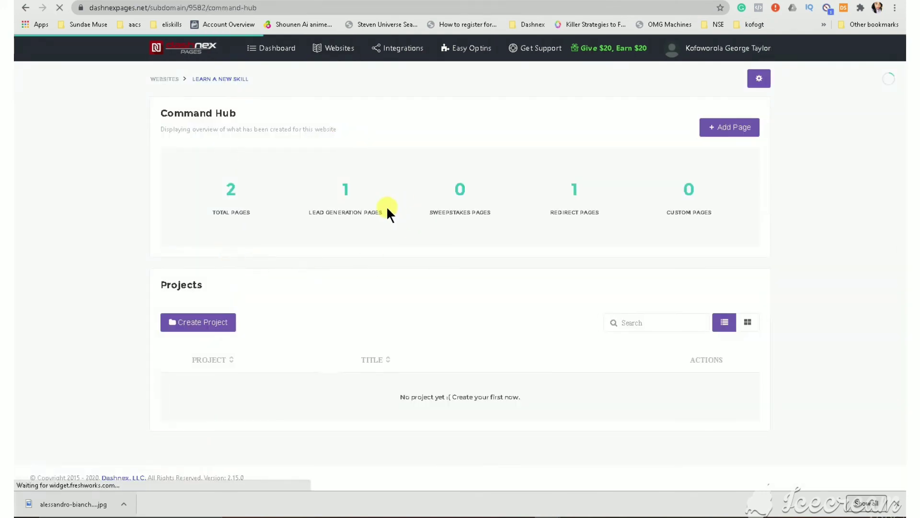
# Start a new Sweepstakes Page and open its creation wizard
pyautogui.click(745, 125)
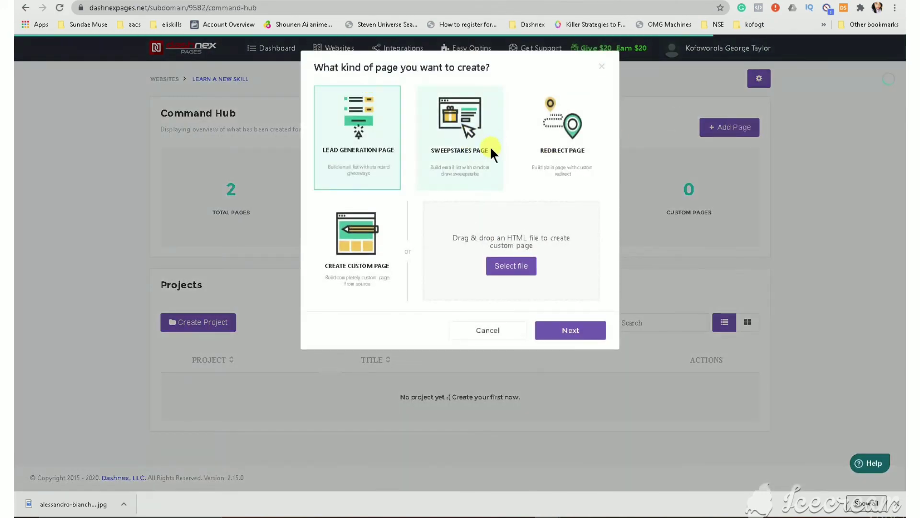
pyautogui.click(469, 101)
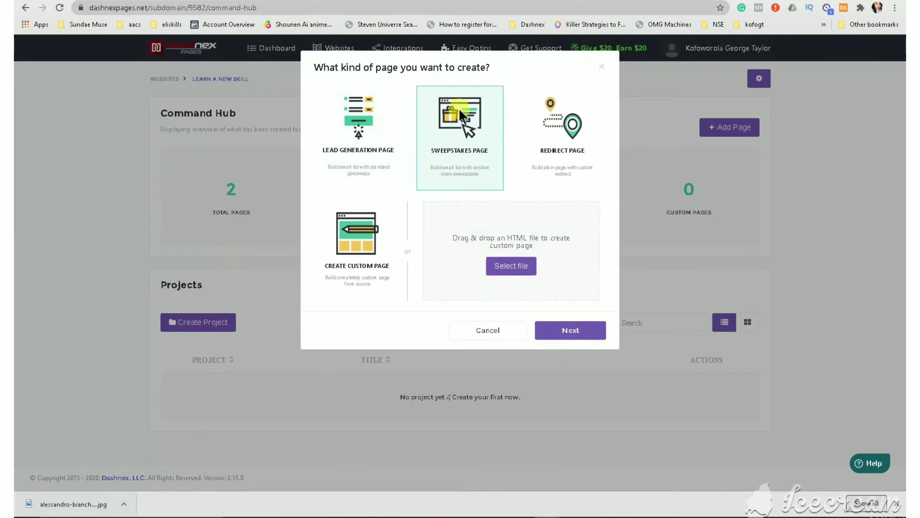
pyautogui.click(571, 329)
# Browse the iMac giveaway templates and preview one before returning to the wizard
pyautogui.scroll(-1, 403, 222)
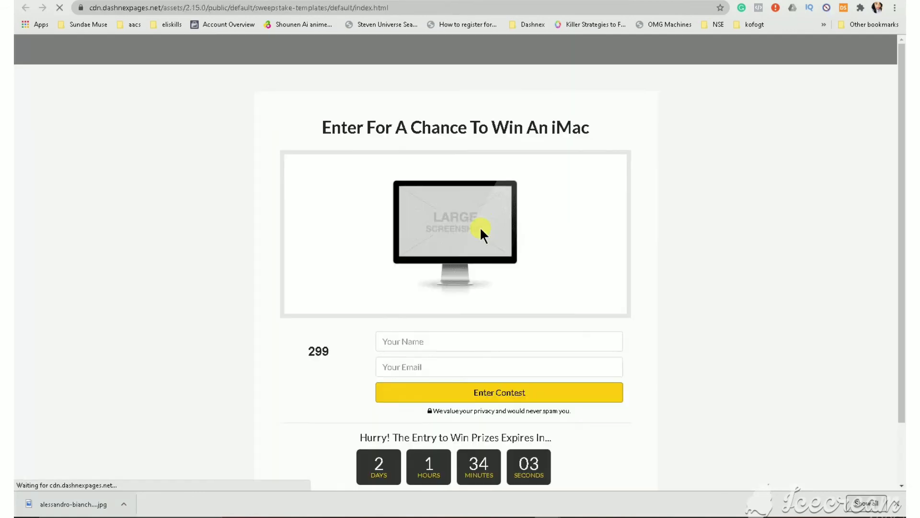
pyautogui.scroll(-2, 492, 258)
pyautogui.scroll(2, 490, 259)
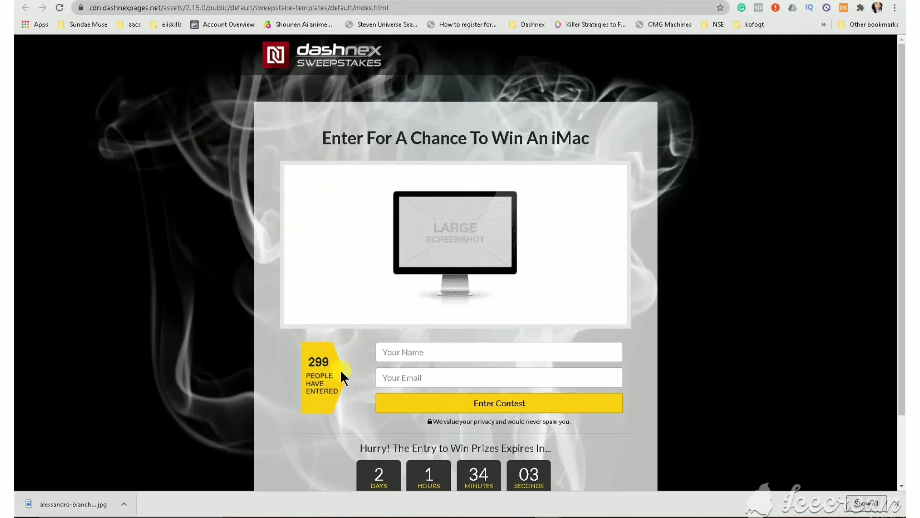
pyautogui.scroll(-2, 518, 402)
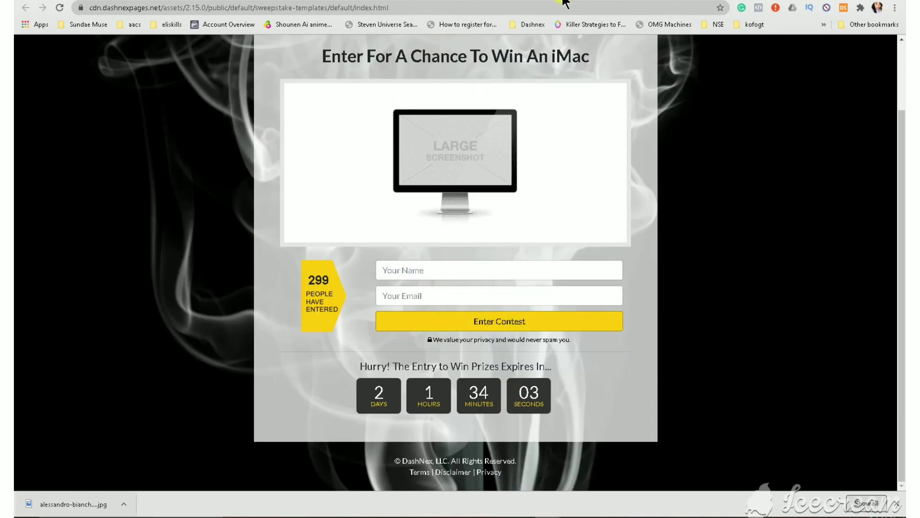
pyautogui.hotkey('ctrl', 'w')
pyautogui.moveTo(473, 261)
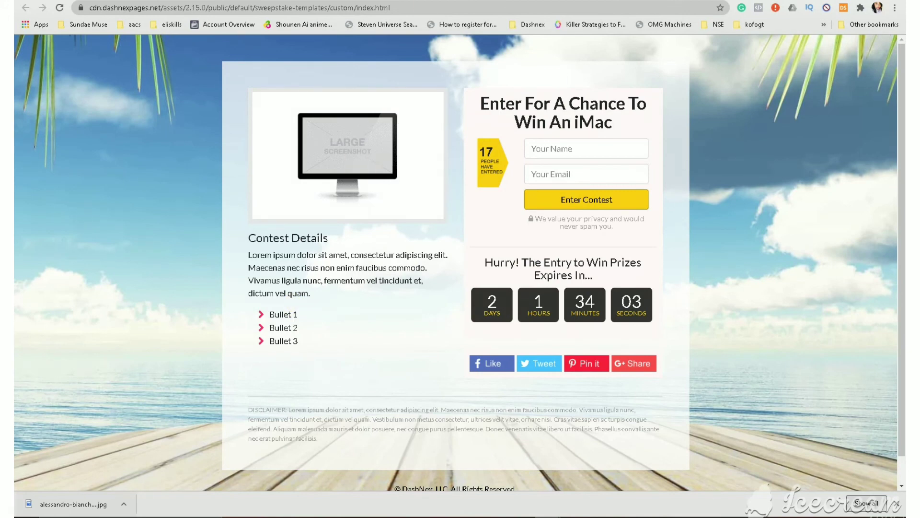
# Enter an internal name starting 'Busi' and select the beach-scene iMac template
pyautogui.hotkey('ctrl', 'w')
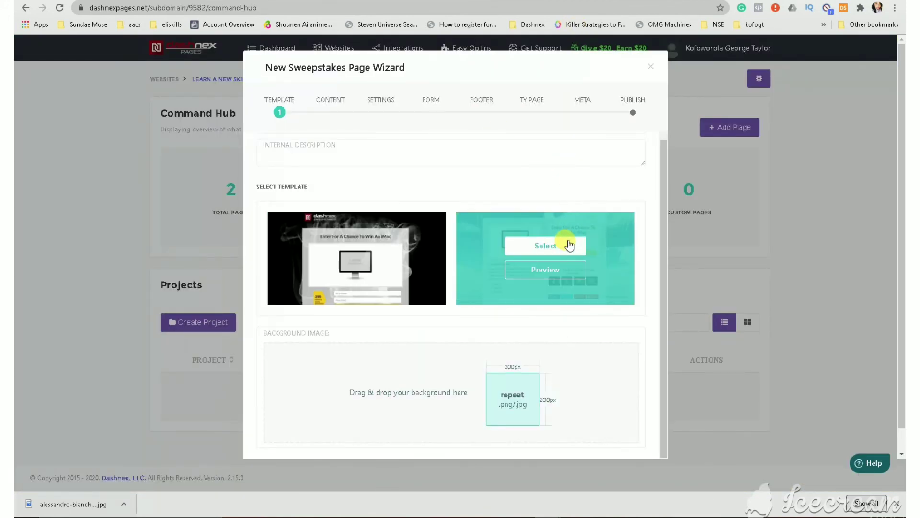
pyautogui.scroll(2, 391, 150)
pyautogui.click(370, 183)
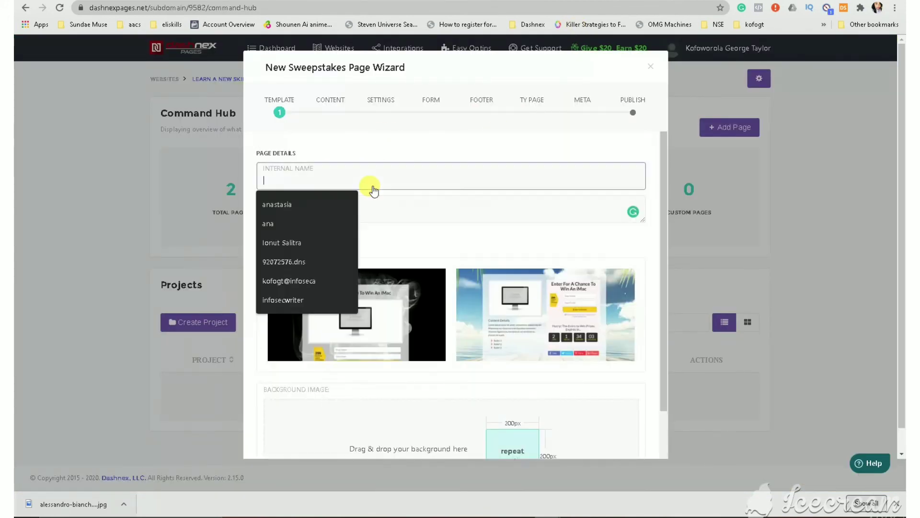
pyautogui.write('Business Course')
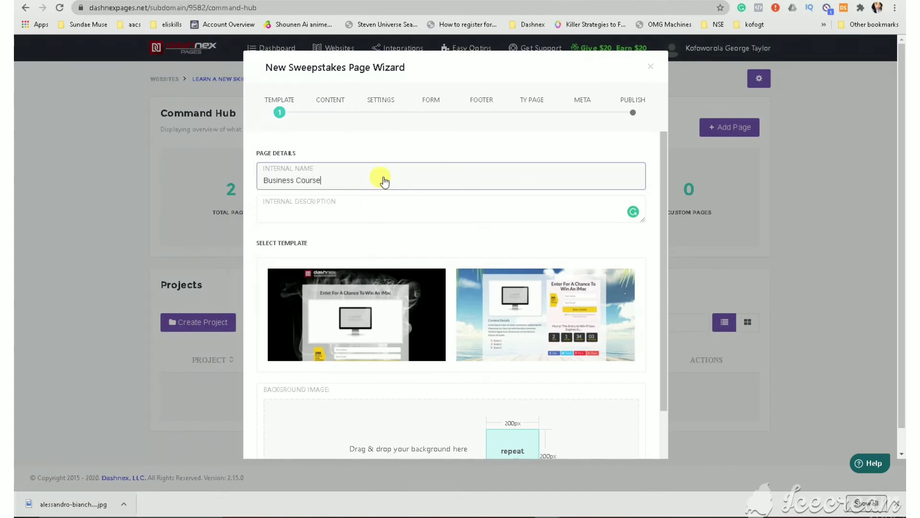
pyautogui.scroll(-3, 432, 221)
pyautogui.click(539, 215)
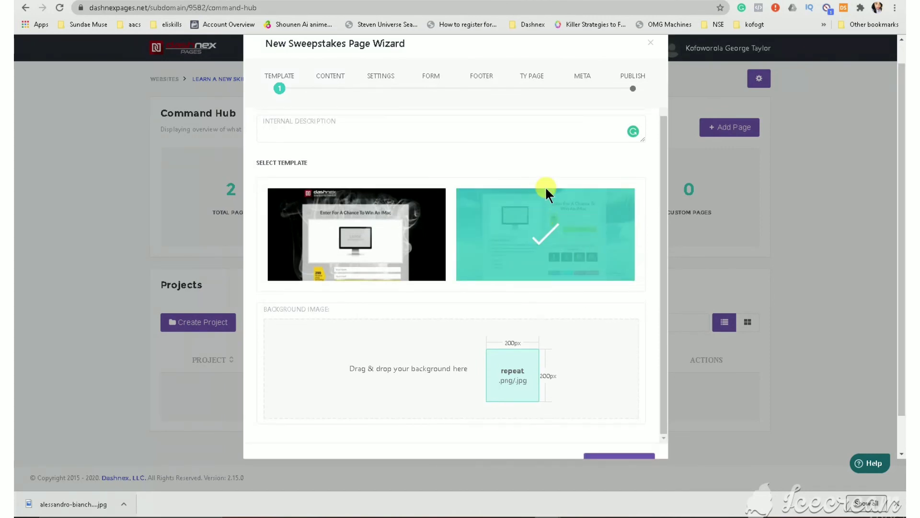
pyautogui.scroll(2, 533, 202)
pyautogui.scroll(-3, 619, 427)
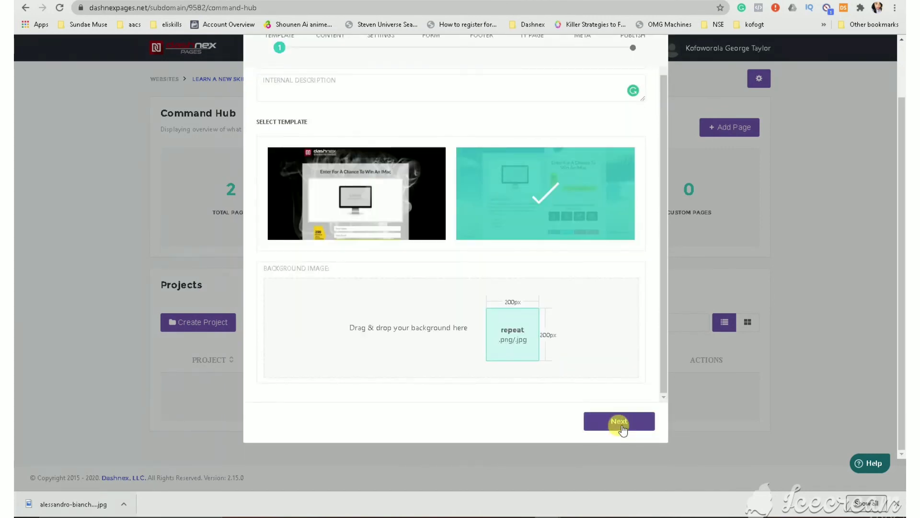
# Advance to the content step and look over the main title and details text fields
pyautogui.click(612, 422)
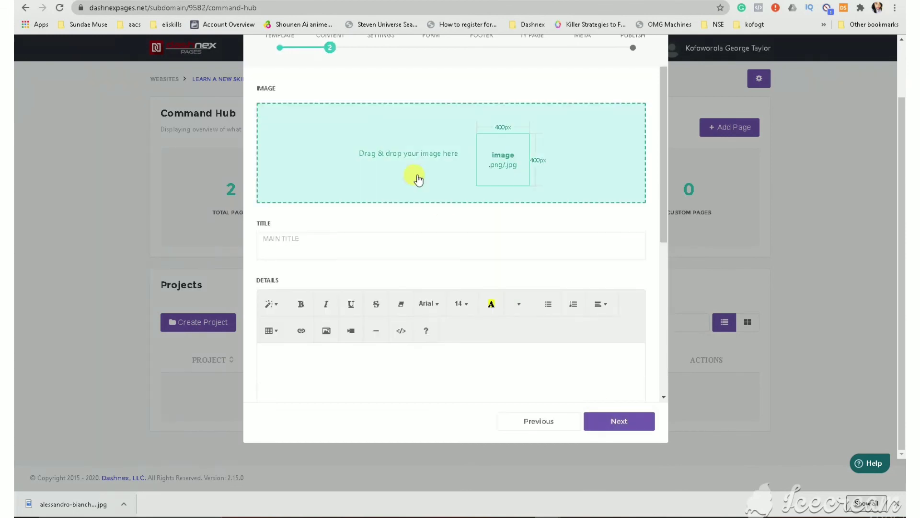
pyautogui.scroll(2, 338, 218)
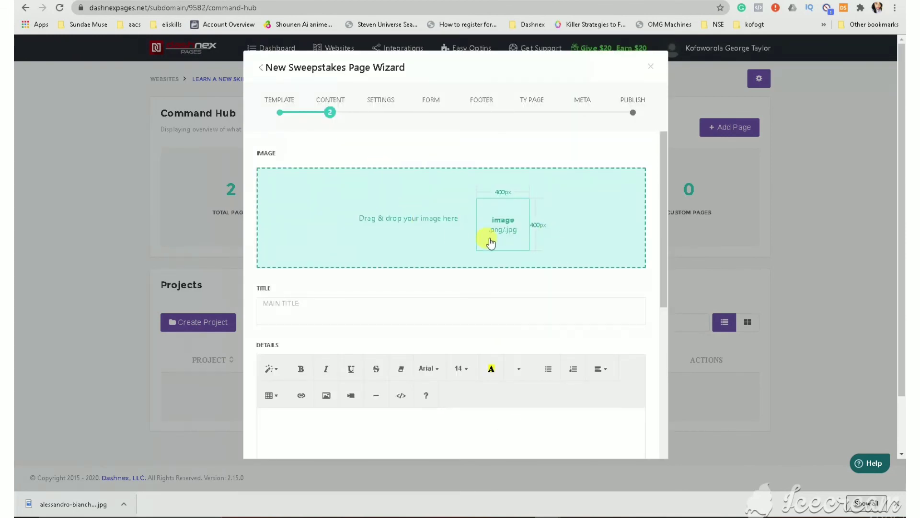
pyautogui.scroll(-2, 455, 229)
pyautogui.scroll(2, 472, 227)
pyautogui.scroll(-3, 469, 227)
pyautogui.click(326, 172)
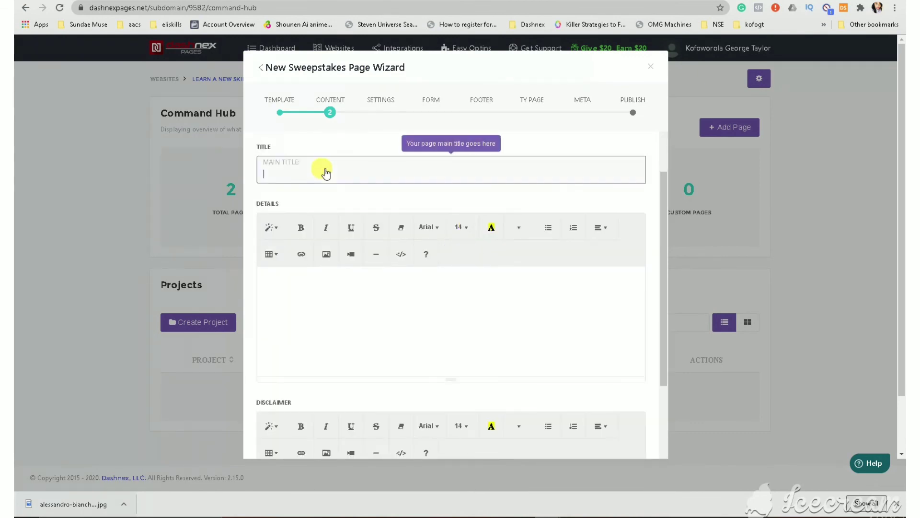
pyautogui.scroll(-3, 354, 269)
pyautogui.click(368, 182)
pyautogui.scroll(-2, 378, 225)
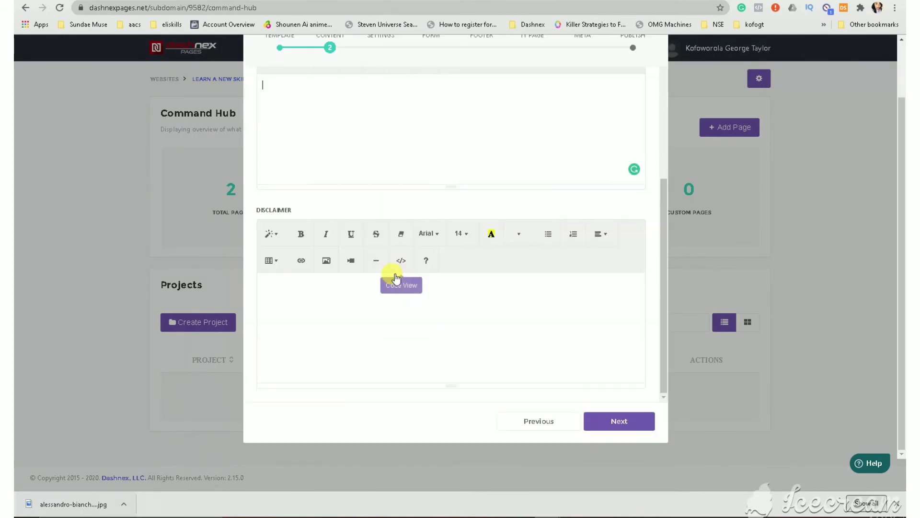
pyautogui.click(377, 305)
pyautogui.scroll(7, 422, 208)
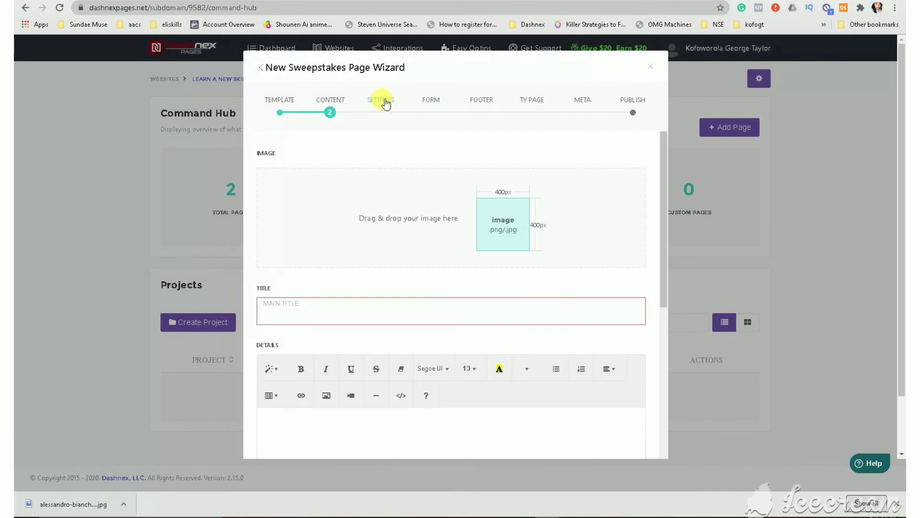
# On the Settings step, change the winner Selection Method to Manual
pyautogui.click(386, 104)
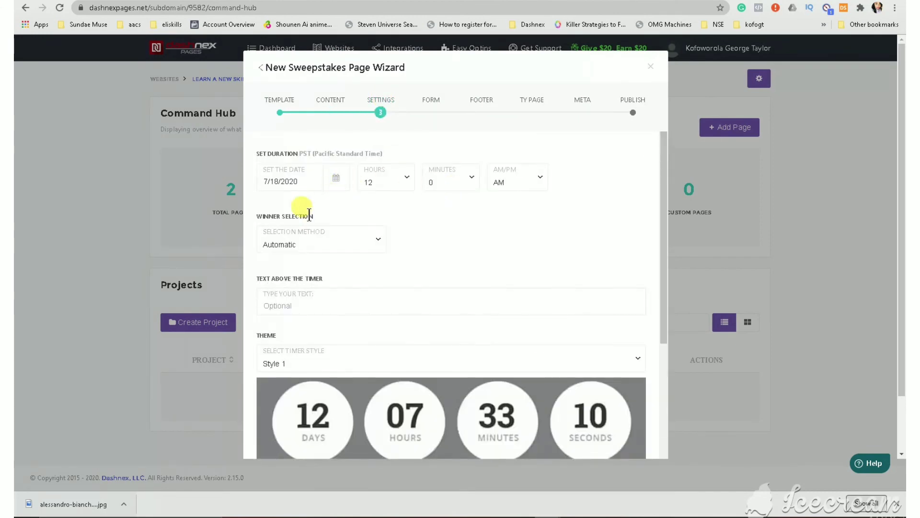
pyautogui.click(334, 247)
pyautogui.click(335, 266)
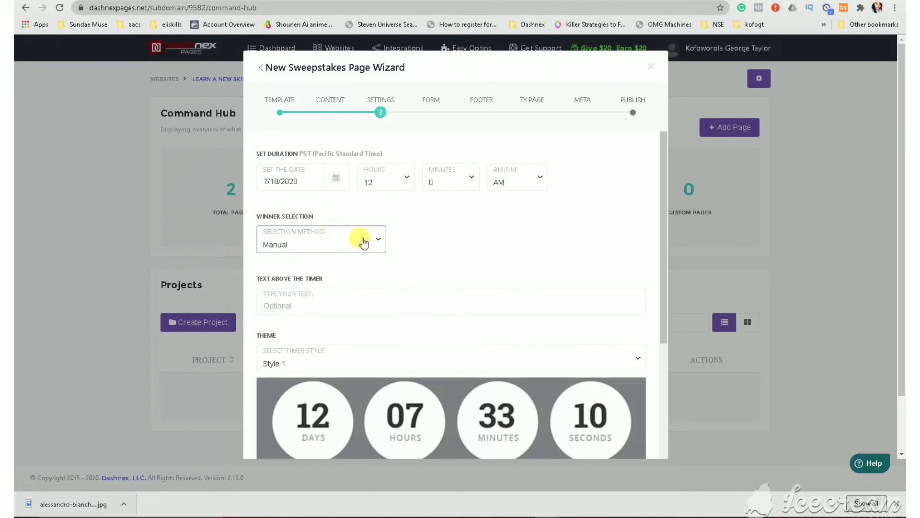
pyautogui.scroll(-4, 364, 243)
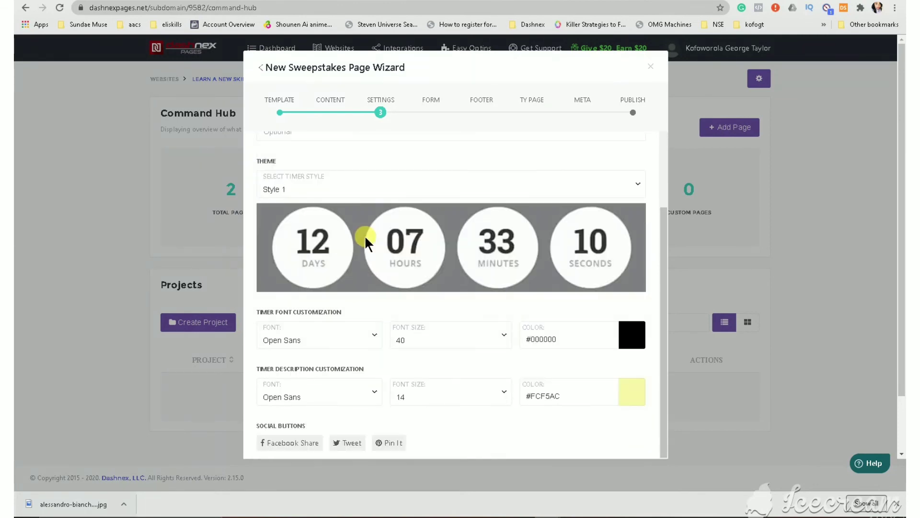
pyautogui.scroll(4, 385, 226)
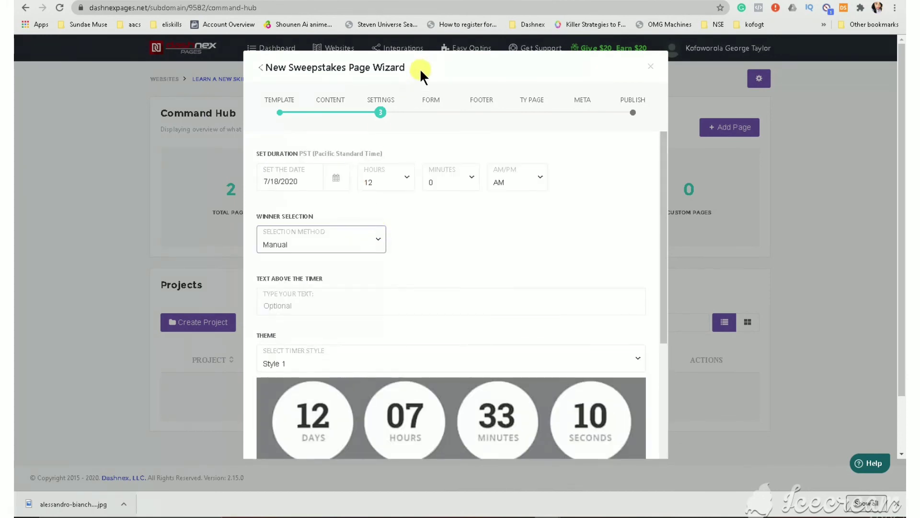
# On the Form step, choose the Sales (MailChimp) auto-responder and look through its mailing lists
pyautogui.click(434, 100)
pyautogui.click(389, 158)
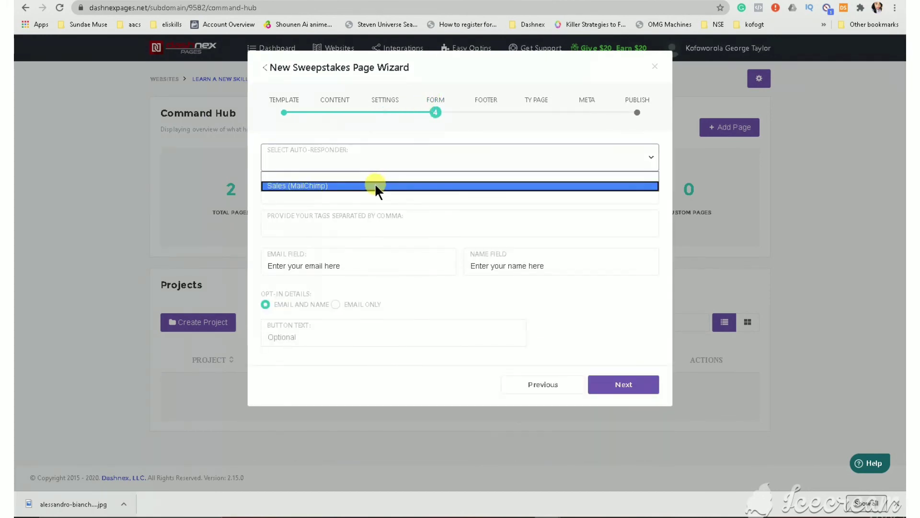
pyautogui.click(375, 185)
pyautogui.click(367, 194)
pyautogui.click(361, 206)
pyautogui.click(363, 204)
pyautogui.click(389, 161)
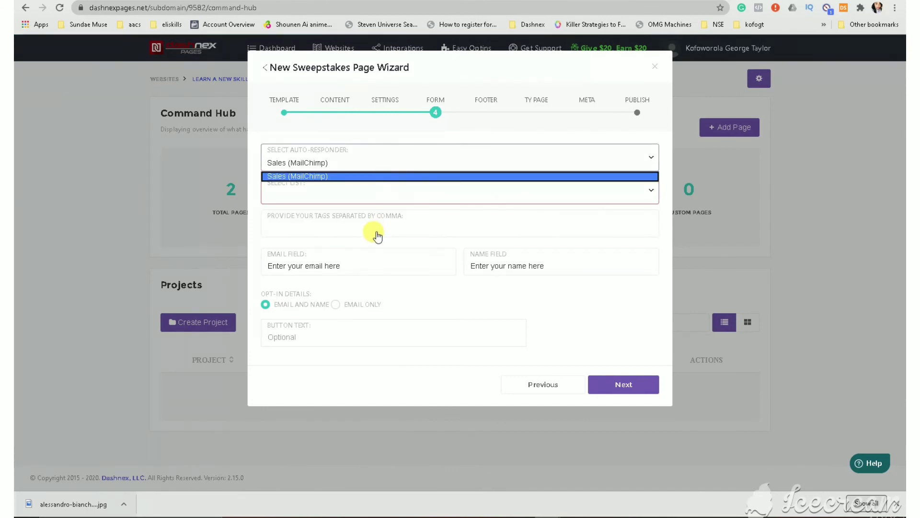
pyautogui.click(500, 100)
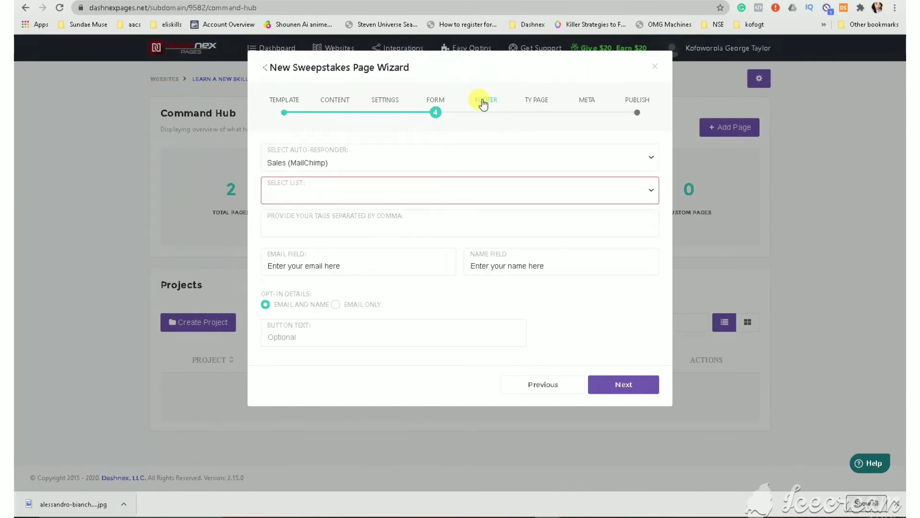
# Review the Footer, TY Page, Meta and Publish steps without changing anything
pyautogui.click(482, 99)
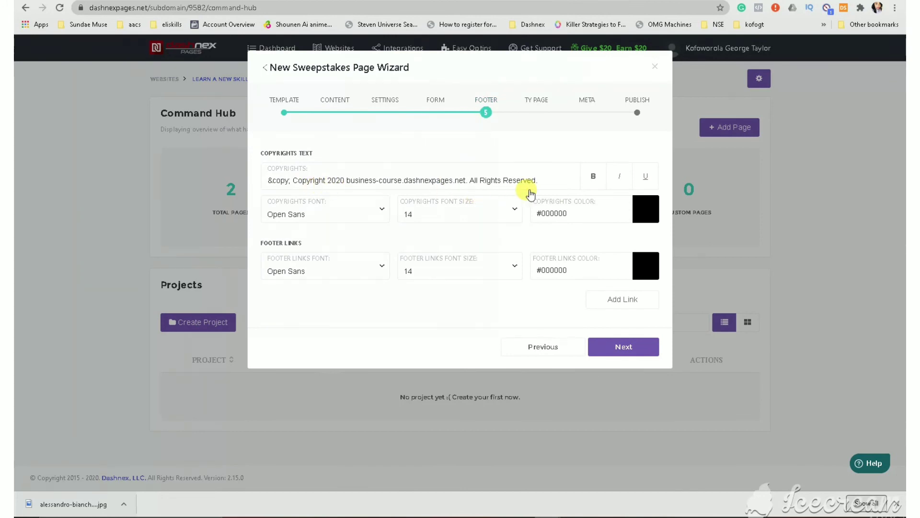
pyautogui.moveTo(485, 180); pyautogui.dragTo(576, 184)
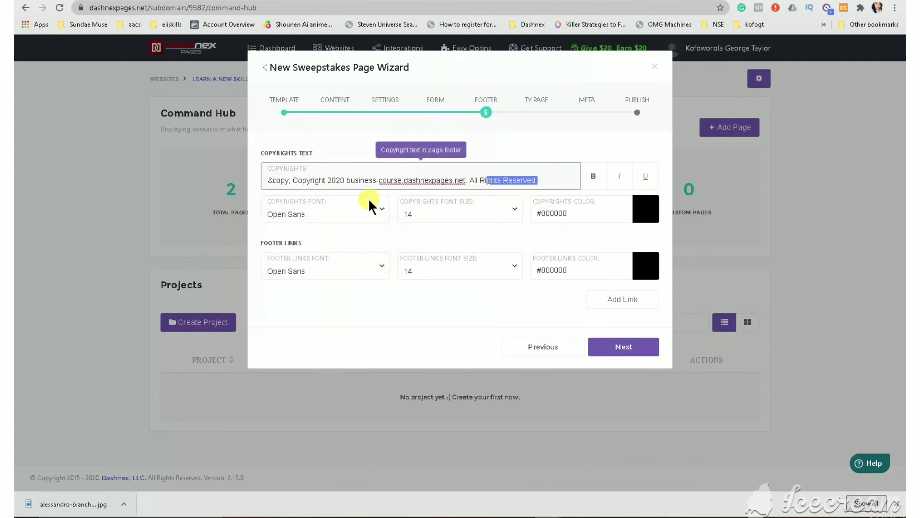
pyautogui.click(539, 105)
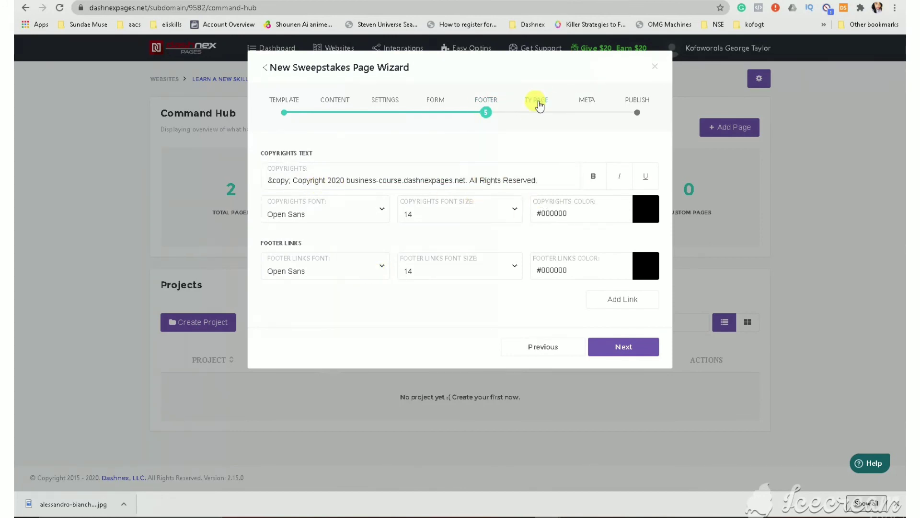
pyautogui.click(539, 105)
pyautogui.scroll(-1, 371, 179)
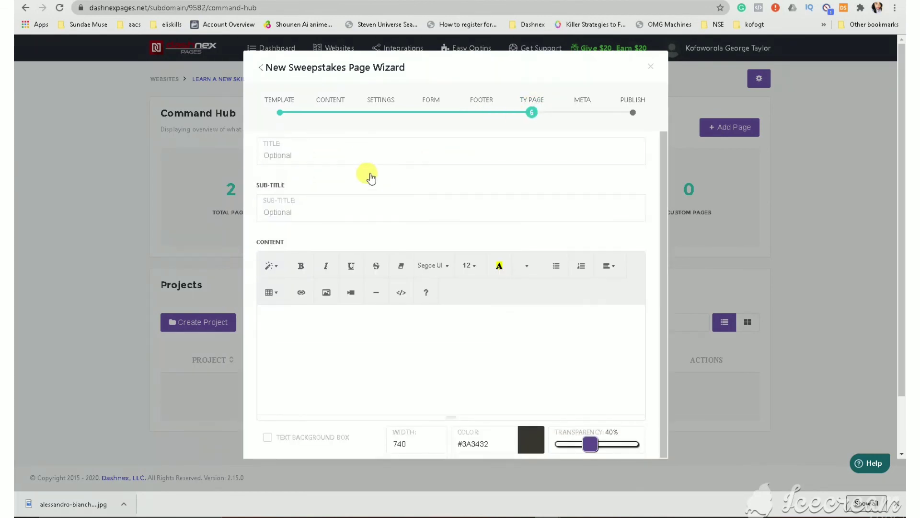
pyautogui.scroll(-2, 371, 178)
pyautogui.scroll(1, 336, 118)
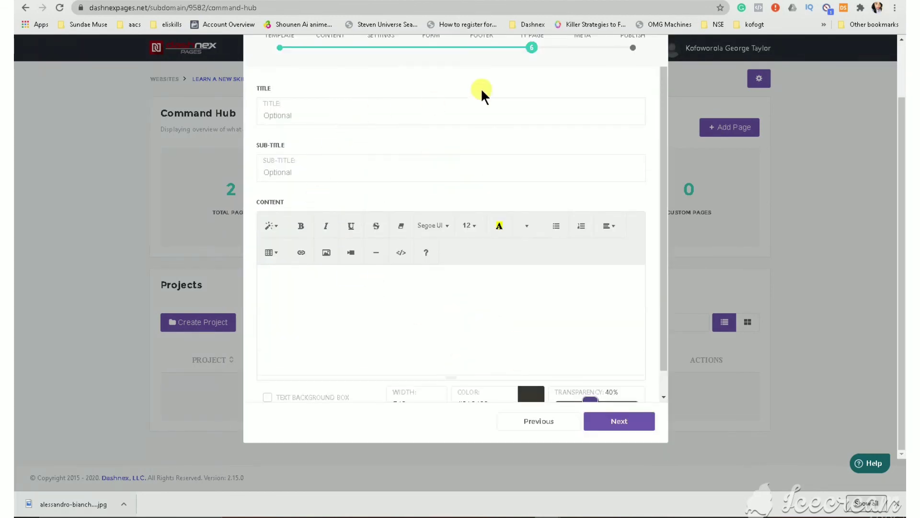
pyautogui.scroll(2, 560, 58)
pyautogui.click(581, 101)
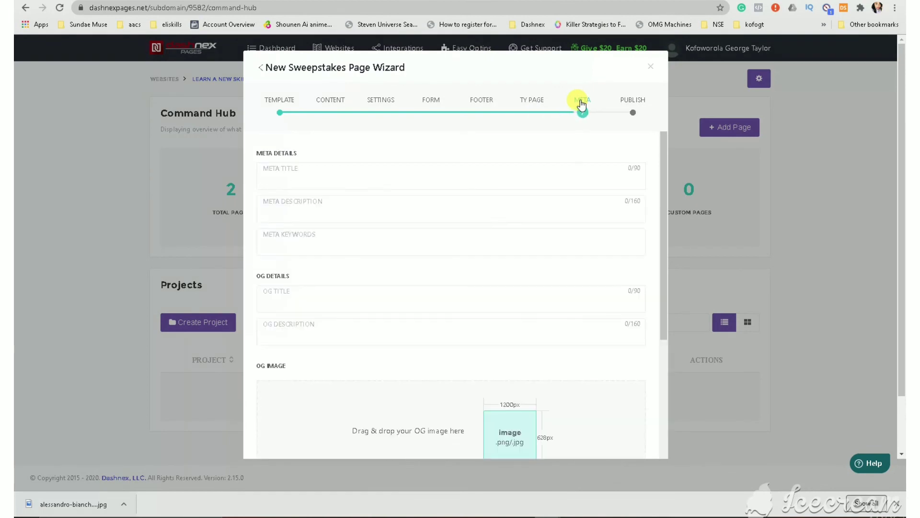
pyautogui.click(631, 105)
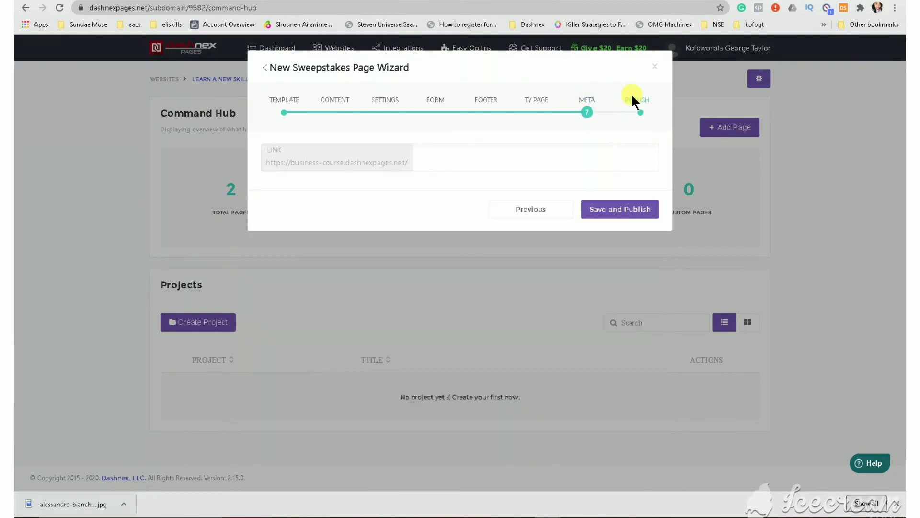
# Close the sweepstakes wizard and confirm discarding the unpublished page
pyautogui.click(655, 66)
pyautogui.click(456, 111)
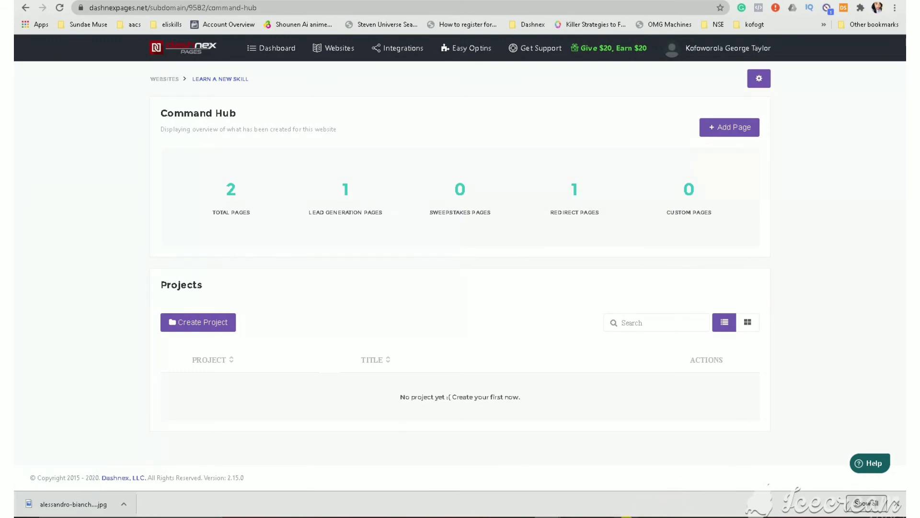
pyautogui.moveTo(622, 515)
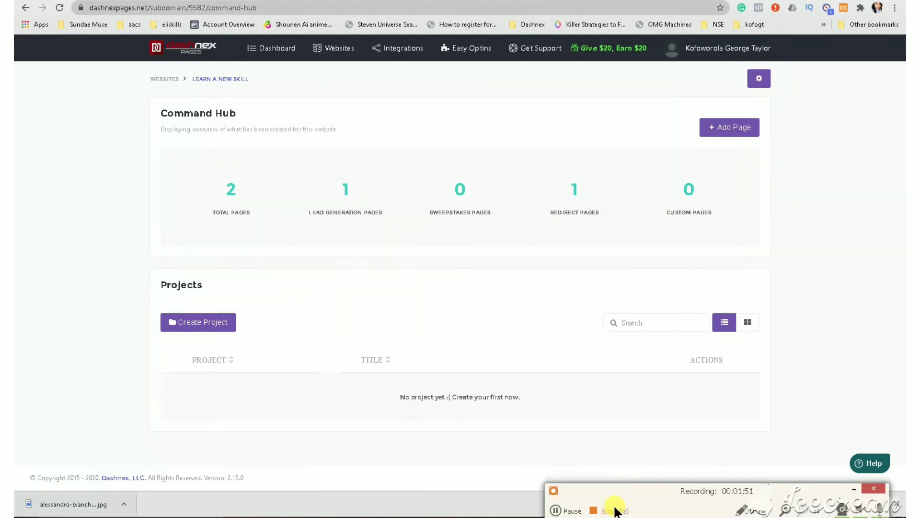